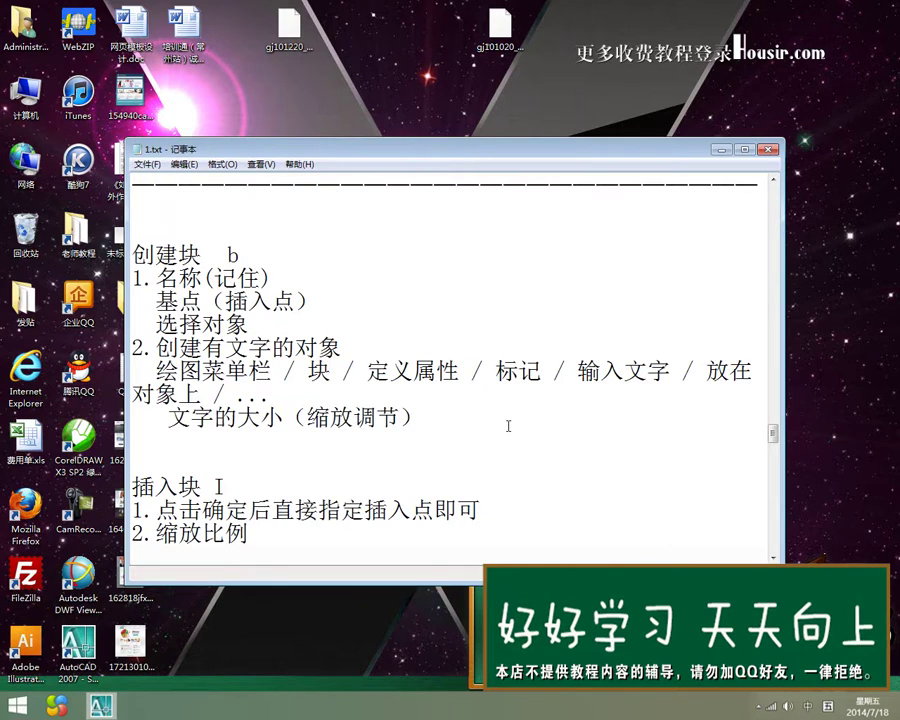
- Read through the notes in 1.txt on creating and inserting blocks, points and multilines
scroll(508, 426, down, 1)
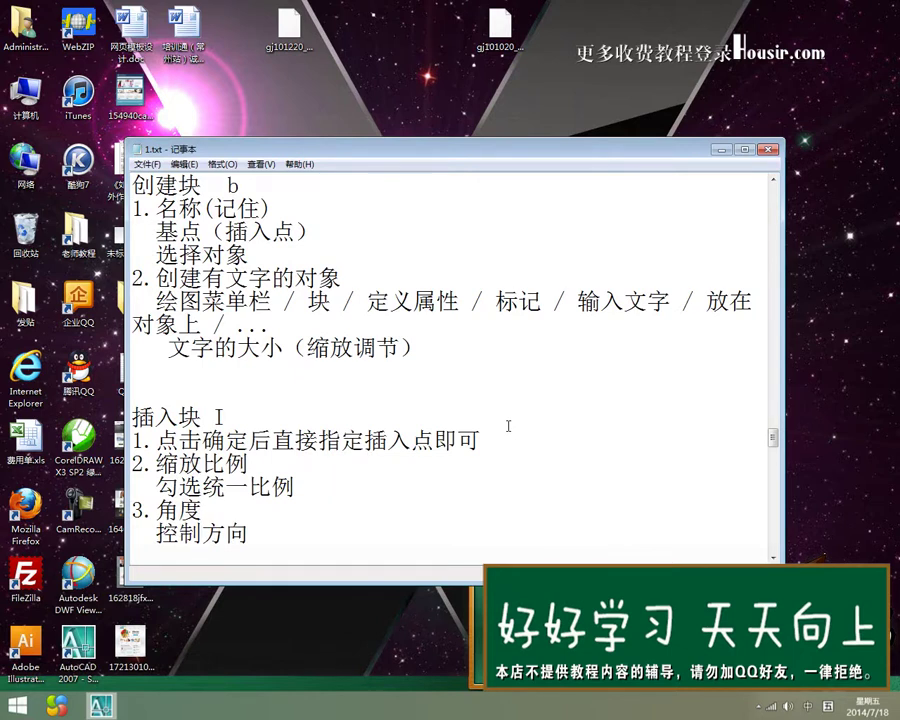
scroll(491, 428, down, 3)
text(点 po)
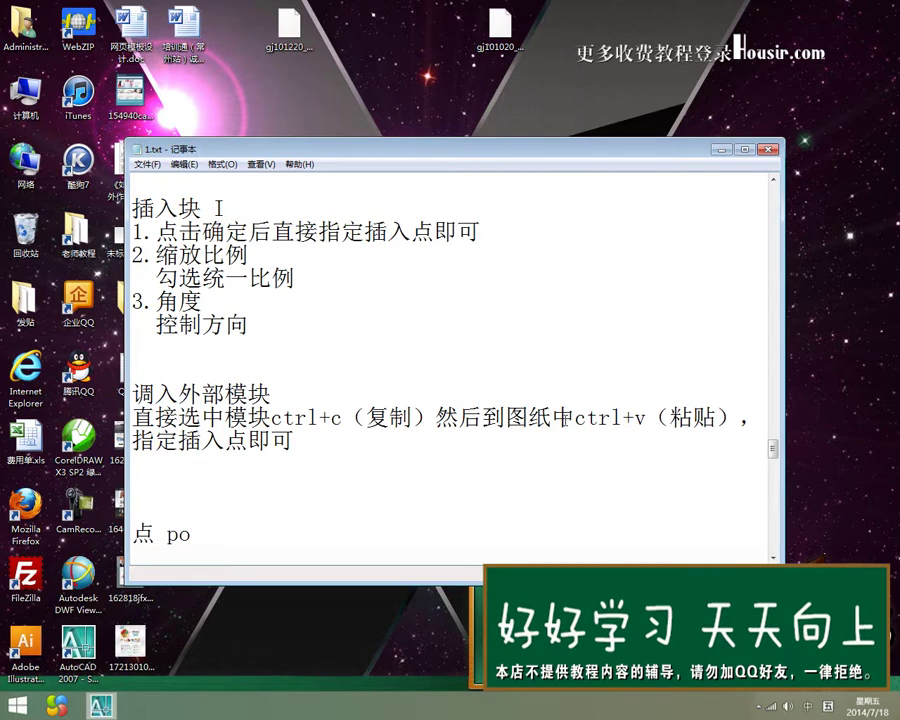
scroll(460, 440, down, 7)
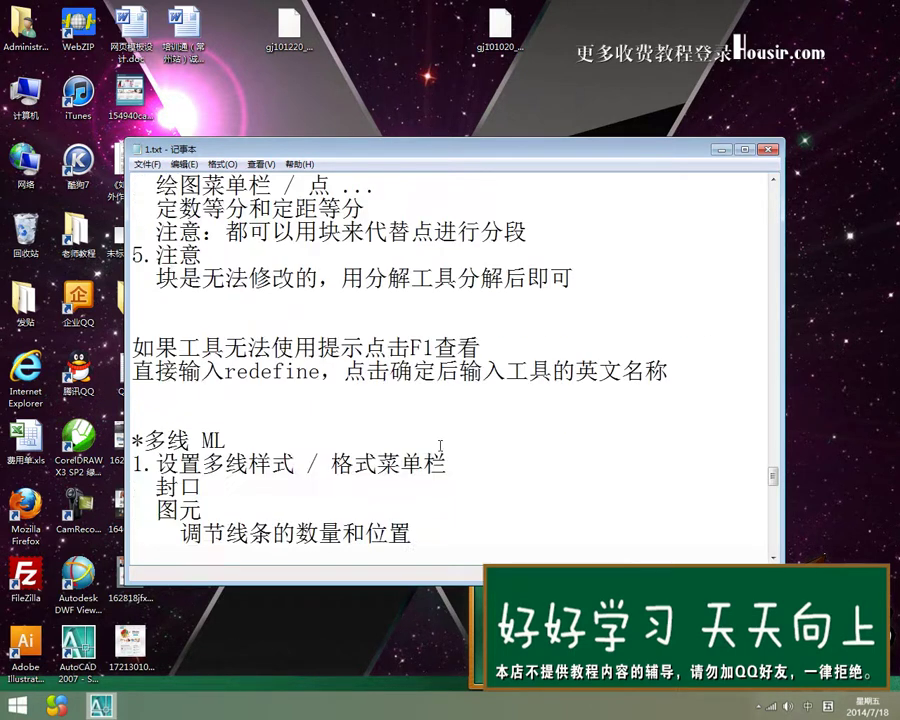
scroll(401, 453, down, 2)
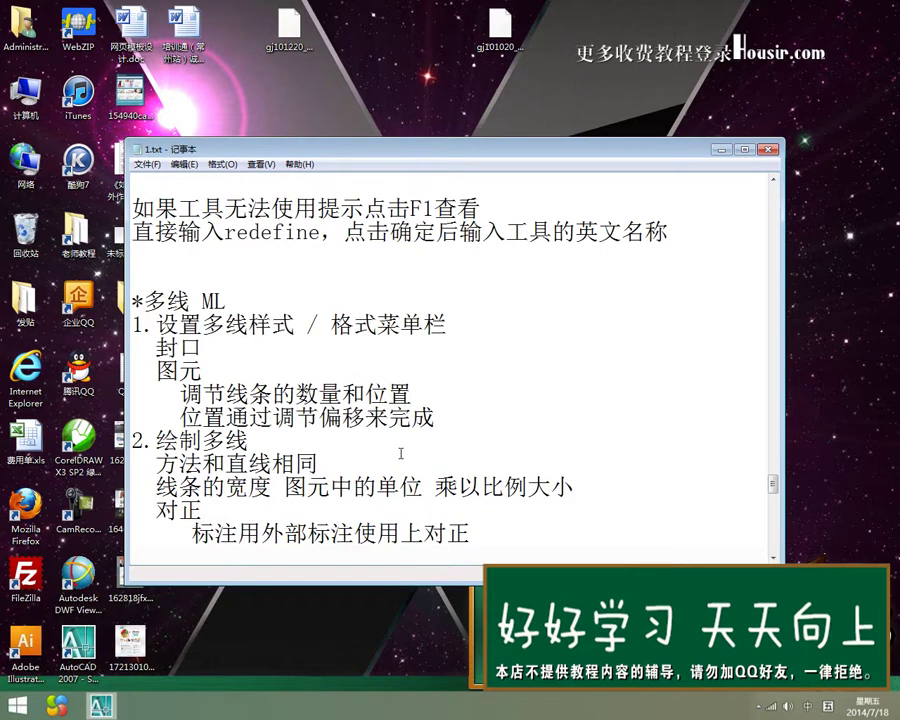
scroll(401, 453, down, 3)
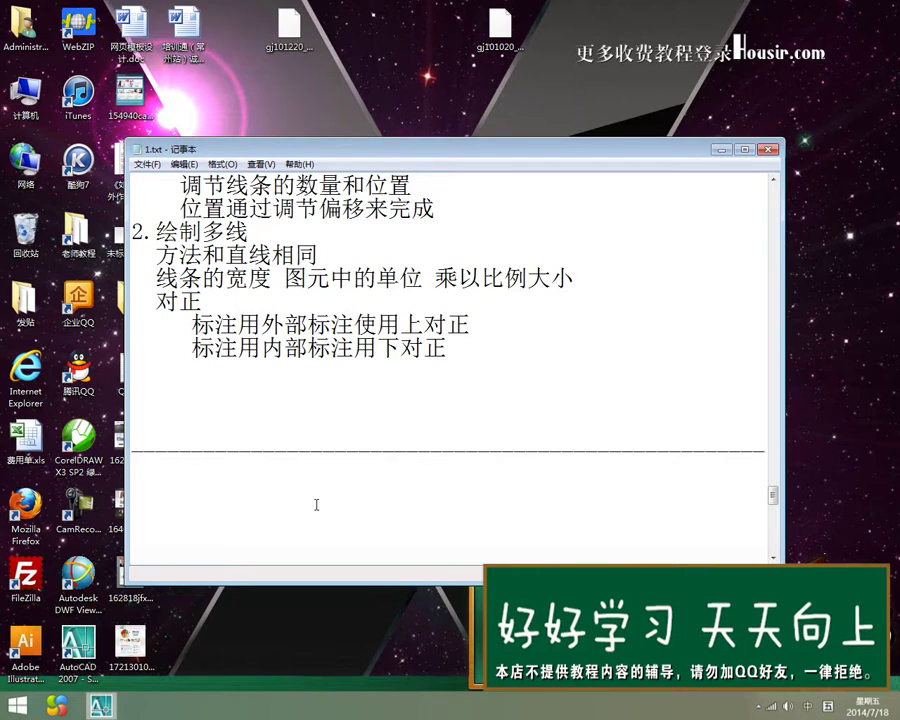
scroll(269, 507, down, 2)
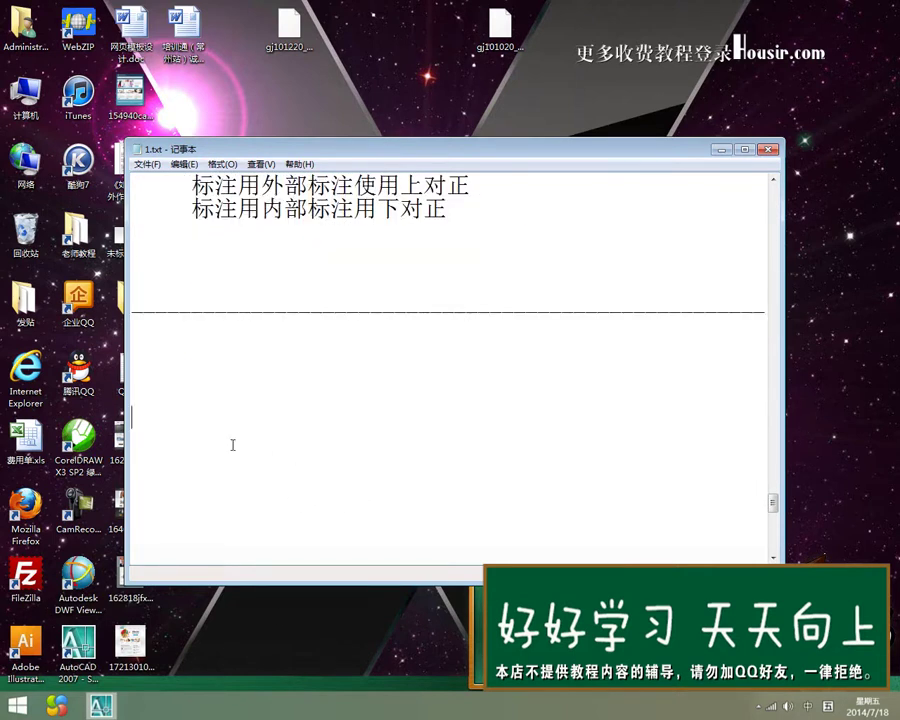
- Switch to AutoCAD and draw a circle in the empty drawing
click(100, 706)
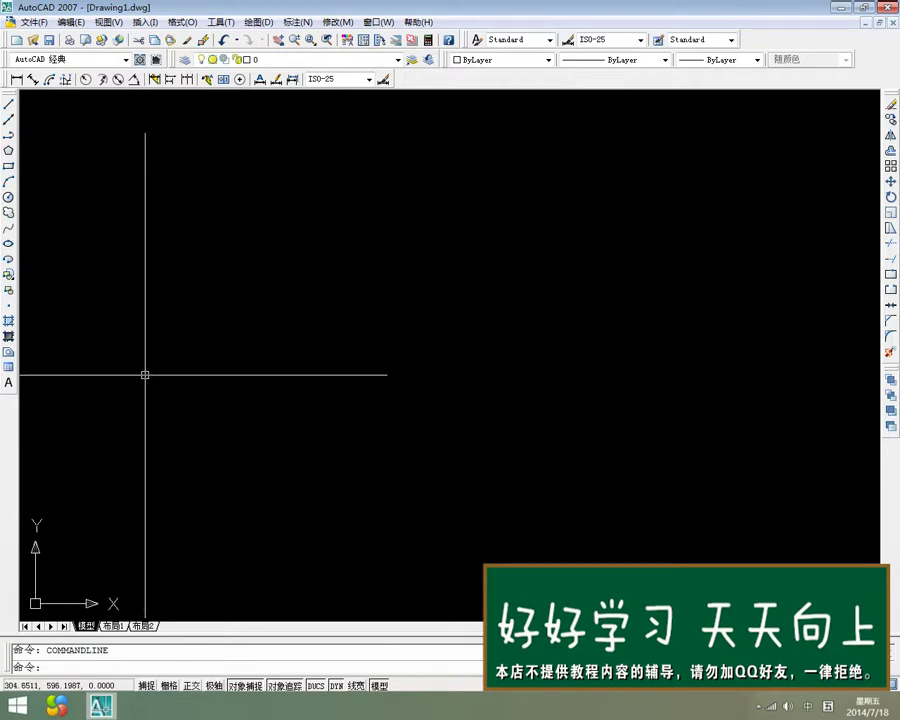
text(c)
key(Return)
click(239, 371)
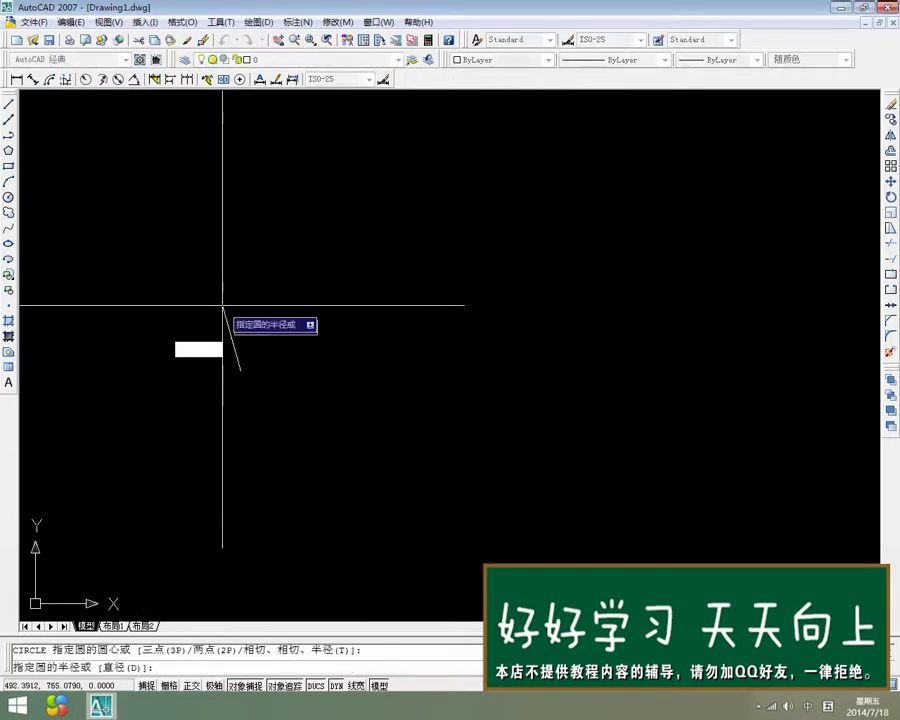
click(223, 282)
- Draw a closed, irregular five-sided outline with the Line command, beside the circle
text(l)
key(Return)
click(420, 287)
click(627, 178)
click(707, 378)
click(630, 487)
click(480, 488)
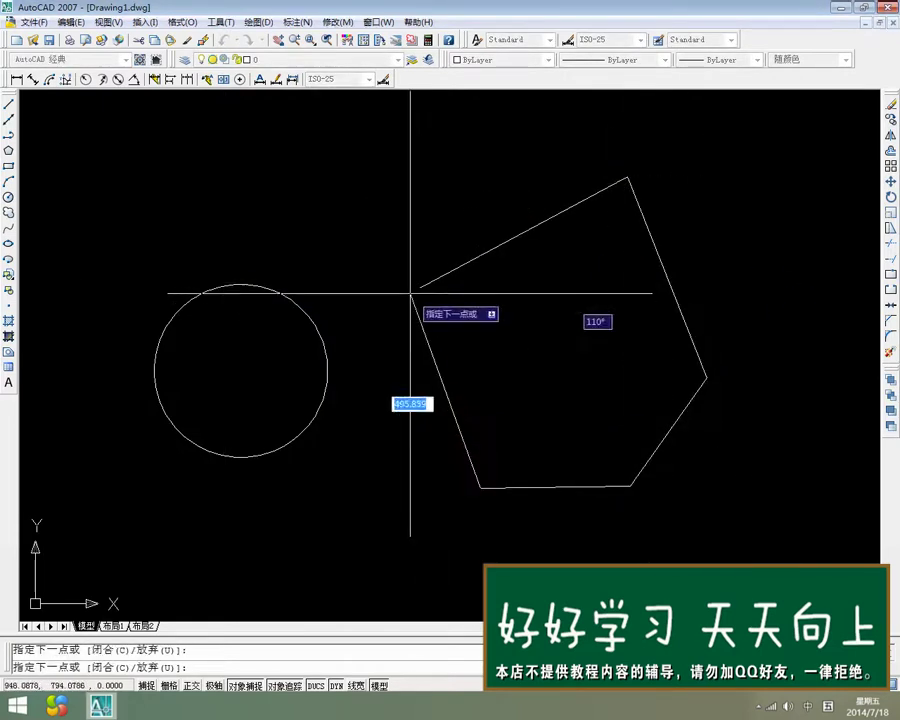
click(420, 287)
key(Return)
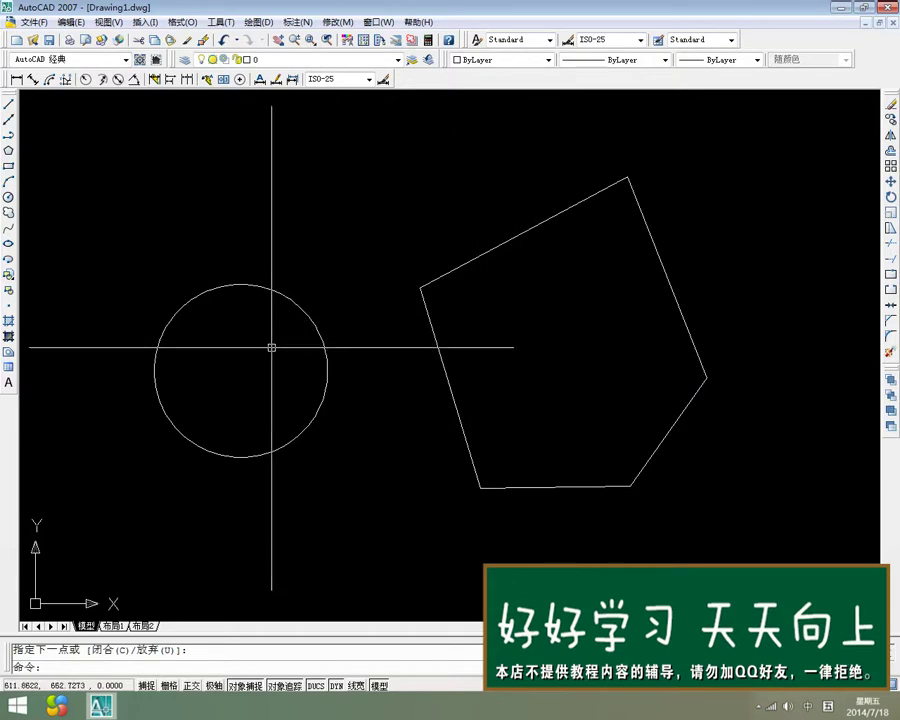
- Convert the circle into a region and highlight the command result line
click(8, 354)
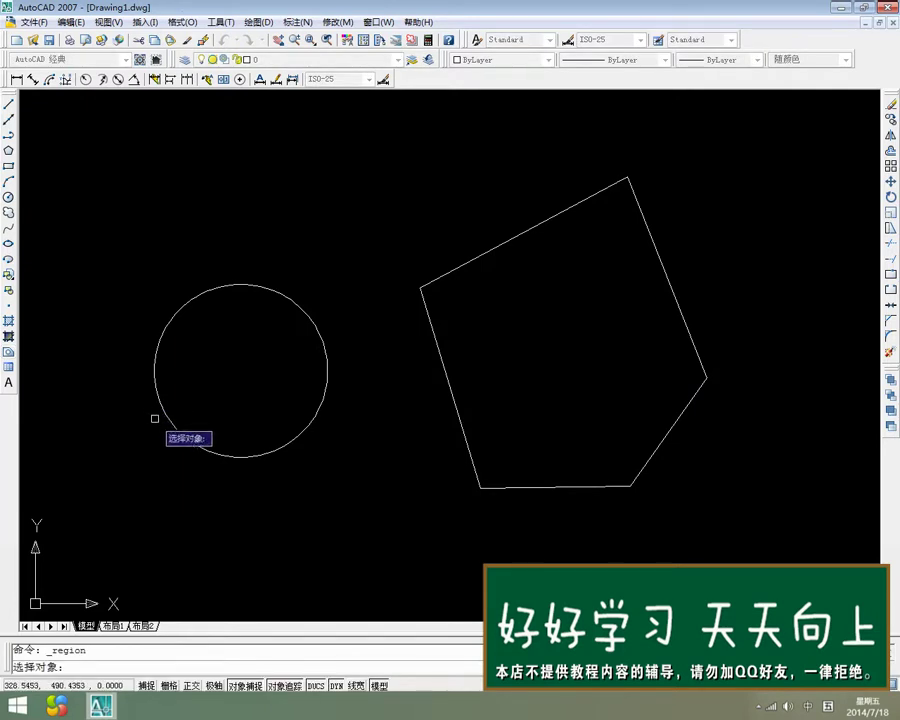
click(239, 455)
click(145, 279)
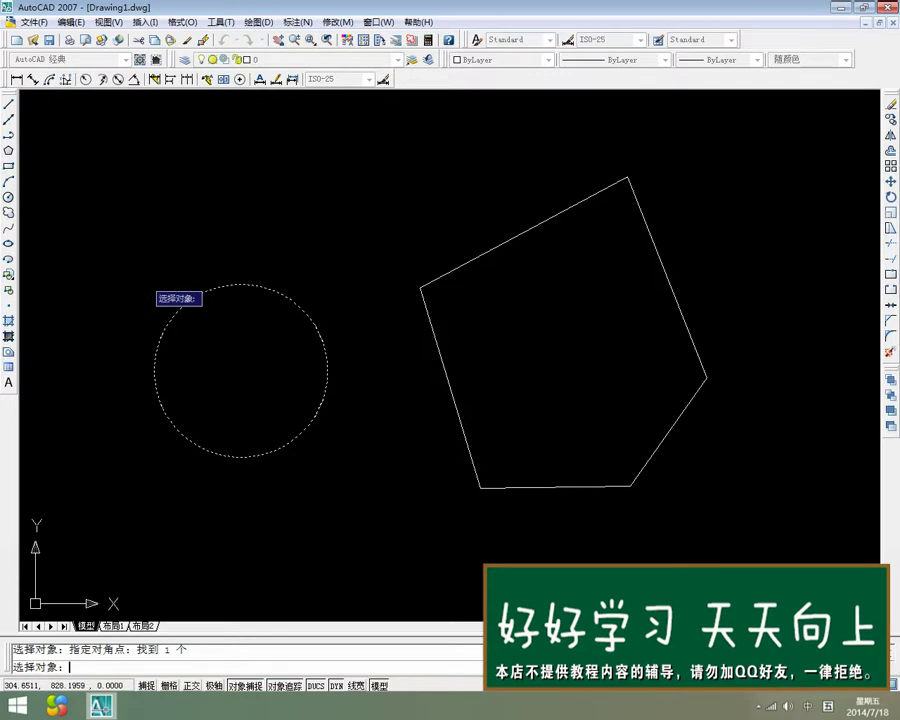
key(Return)
drag(119, 650, 10, 650)
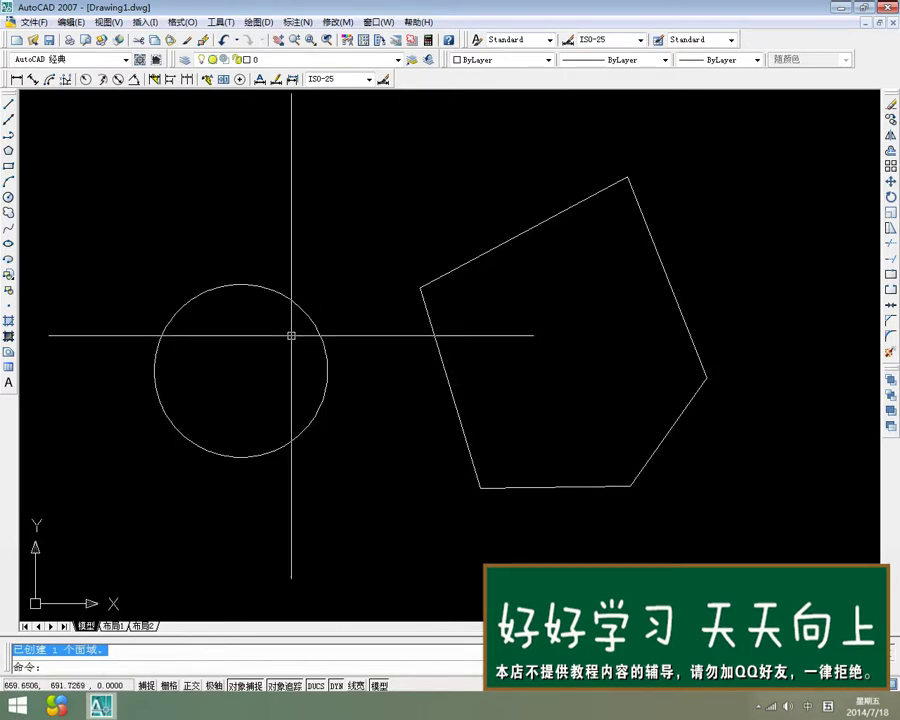
- Set the visual style to Conceptual (概念)
click(116, 24)
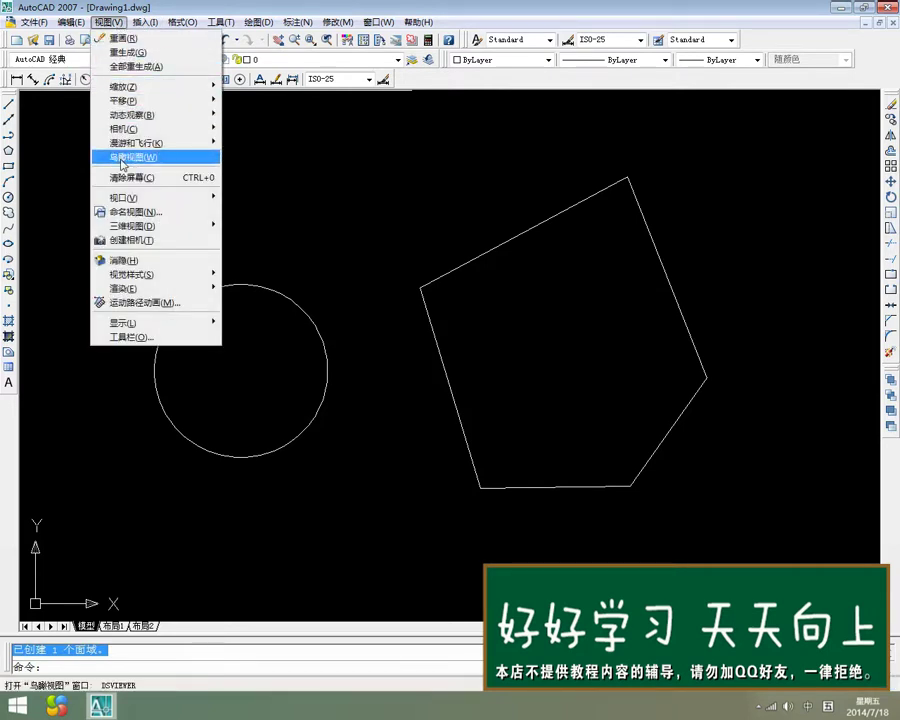
mouse_move(129, 279)
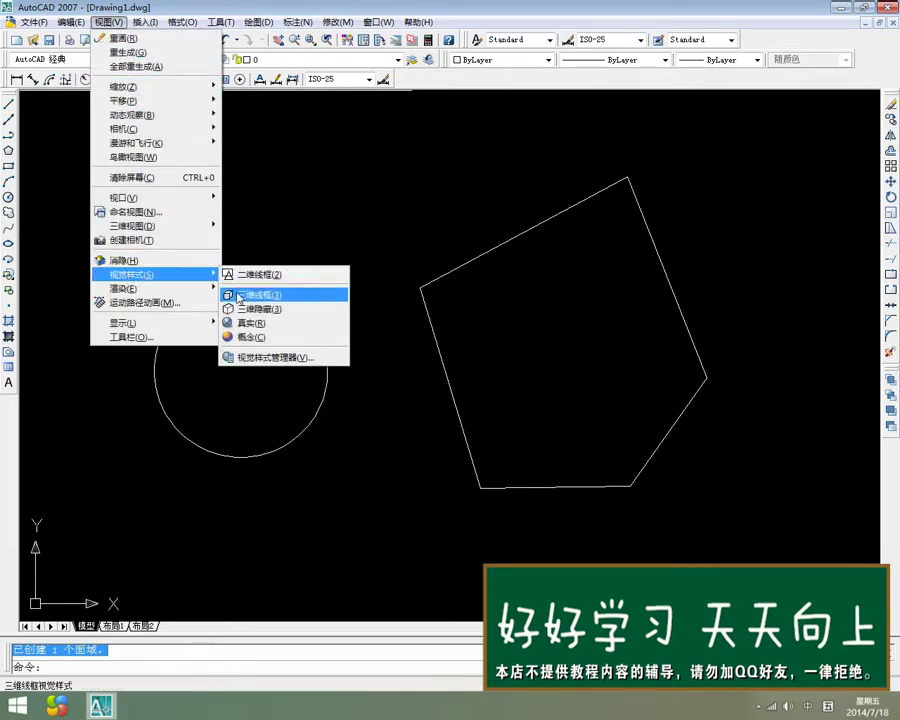
click(258, 337)
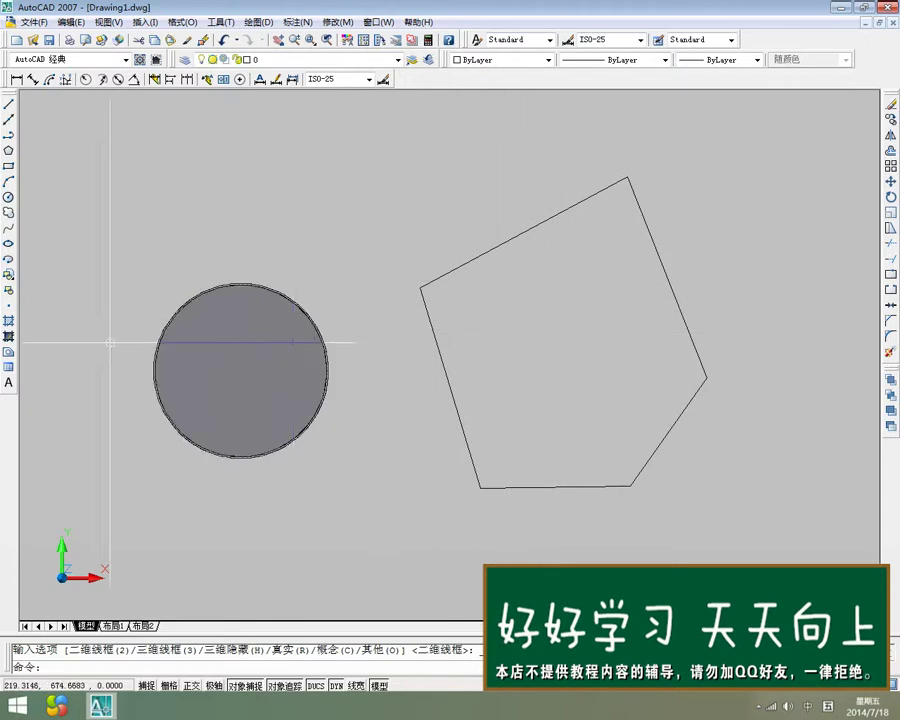
- Convert the closed five-sided line outline into a region
click(8, 351)
click(703, 481)
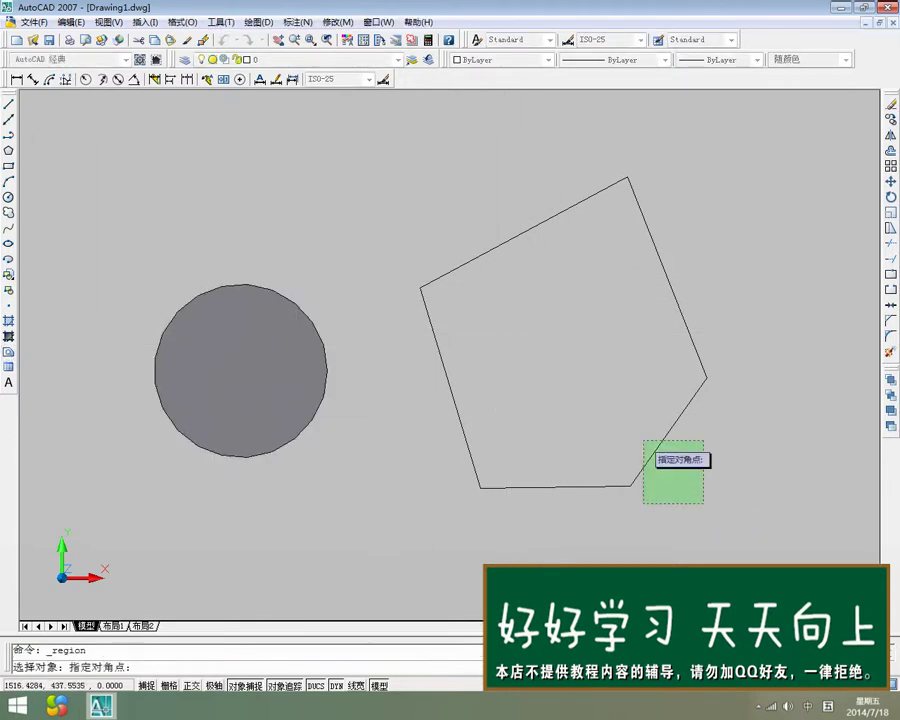
click(300, 148)
key(Return)
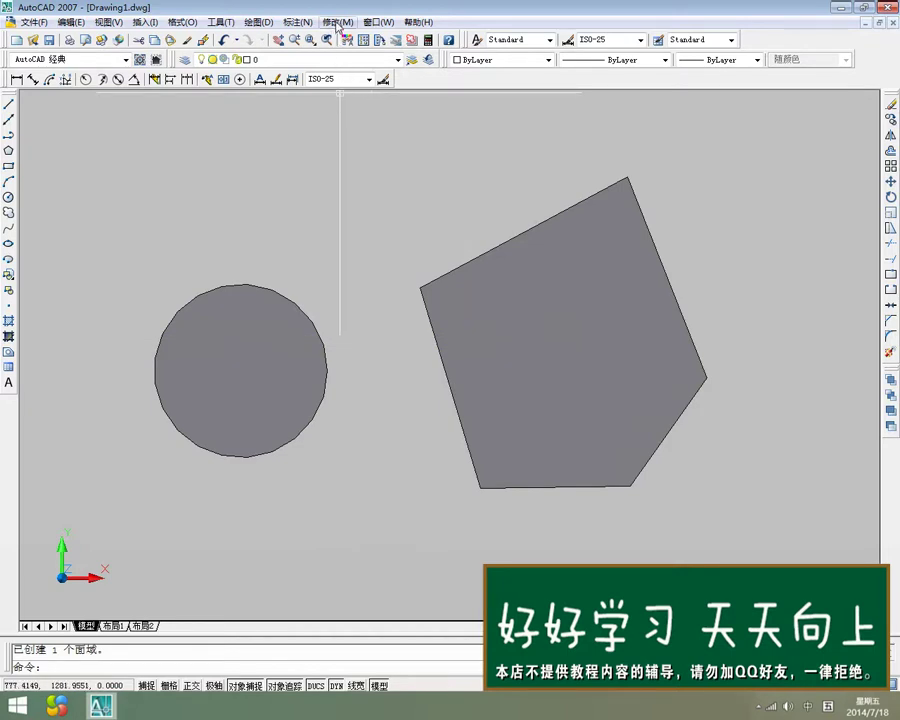
click(337, 22)
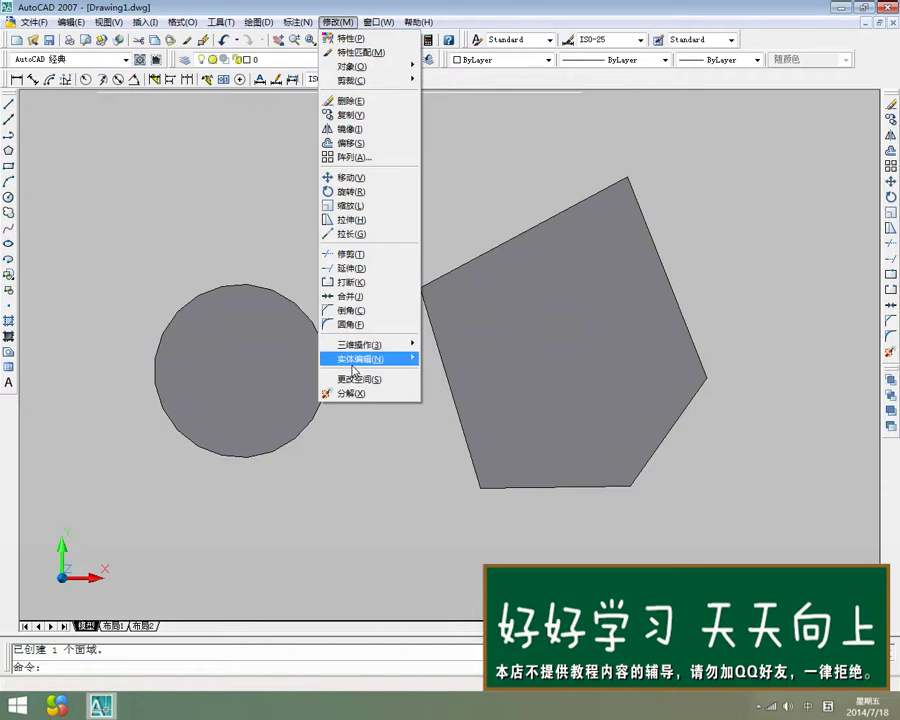
mouse_move(352, 362)
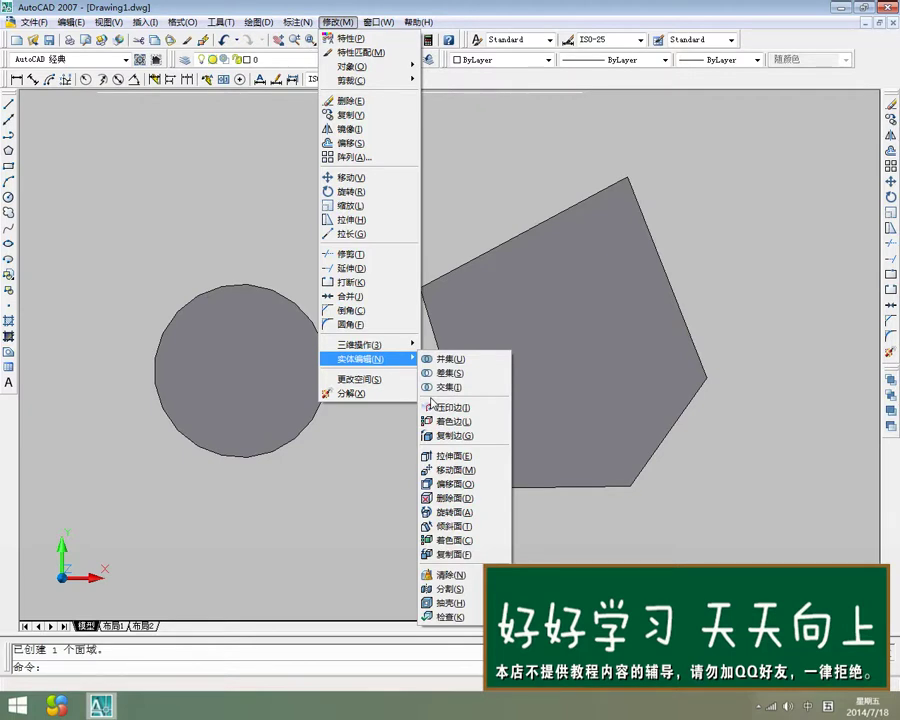
key(Escape)
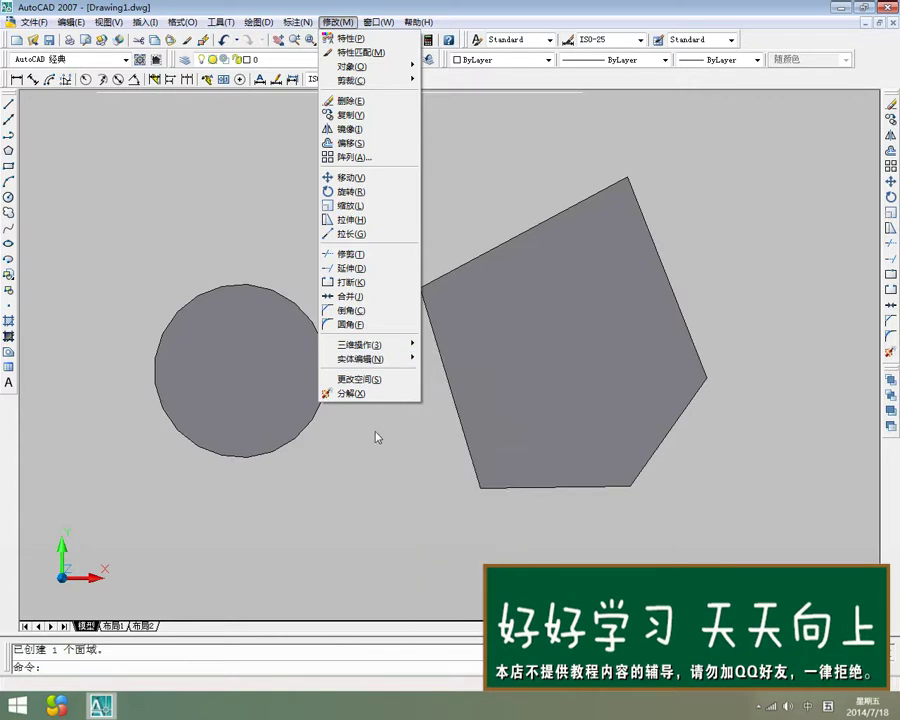
click(372, 426)
- Delete both the circular and the five-sided region from the drawing
click(350, 438)
click(612, 557)
click(102, 226)
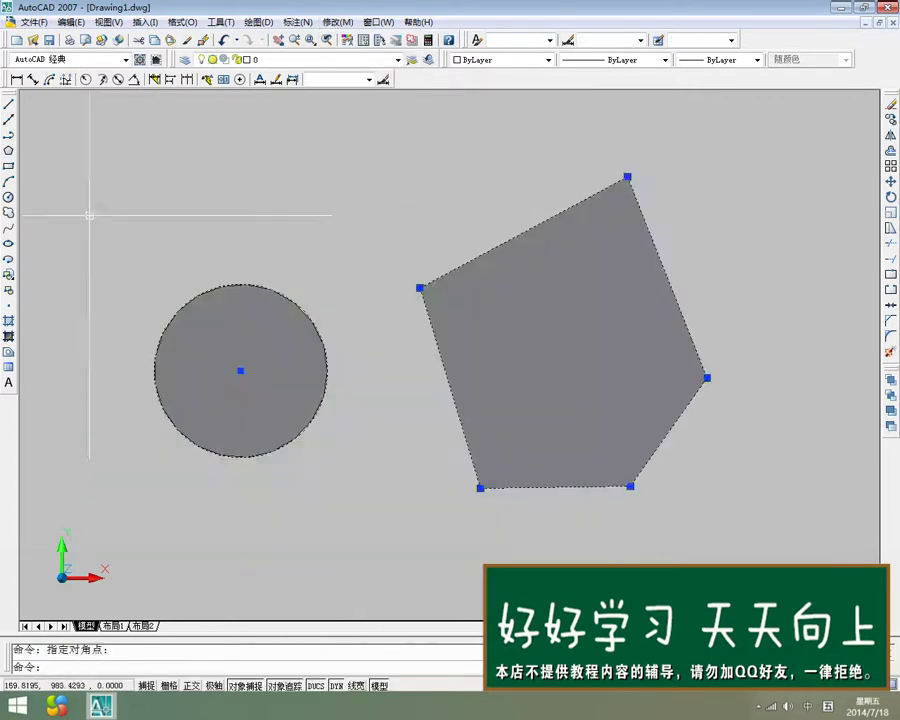
key(Delete)
- Draw two overlapping circles, the first with a radius of about 186 units and the second larger and slightly offset
text(c)
key(Return)
click(226, 293)
click(259, 362)
key(Return)
click(273, 280)
click(346, 346)
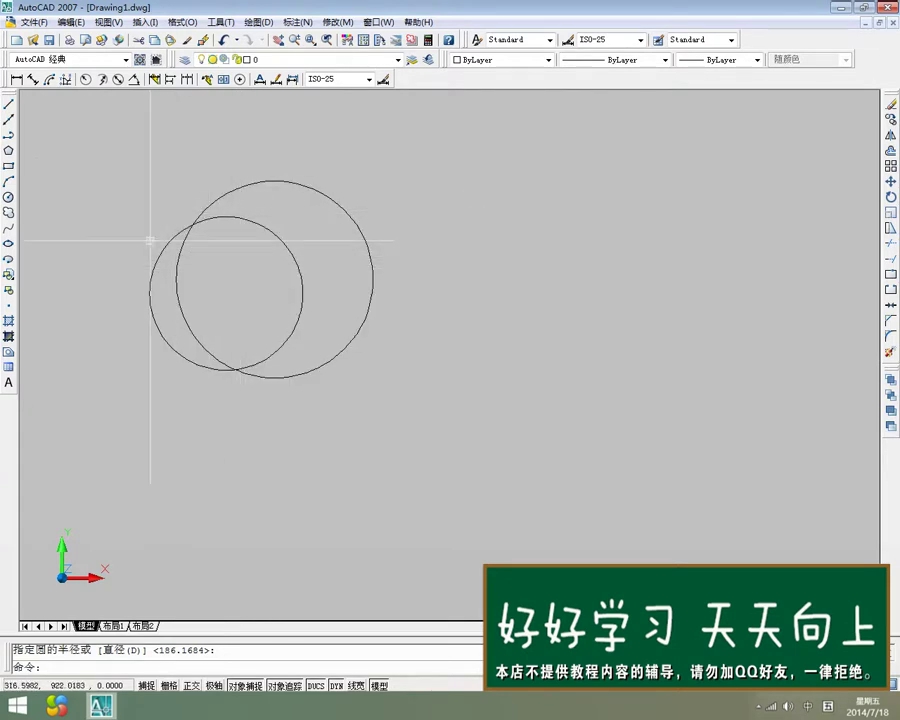
- Convert the two overlapping circles into regions
click(9, 350)
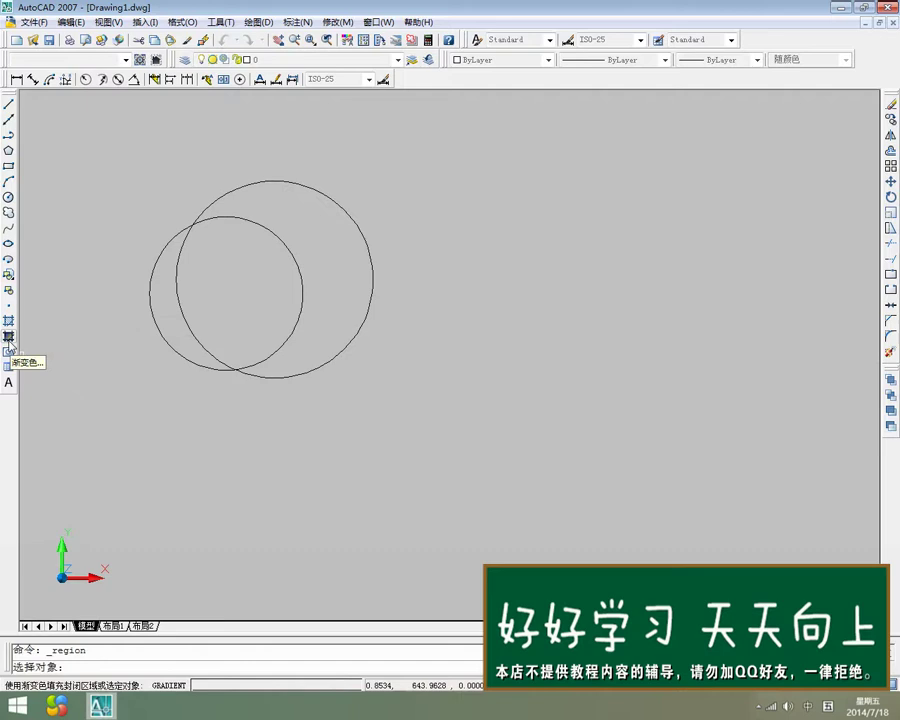
click(373, 408)
click(128, 160)
key(Return)
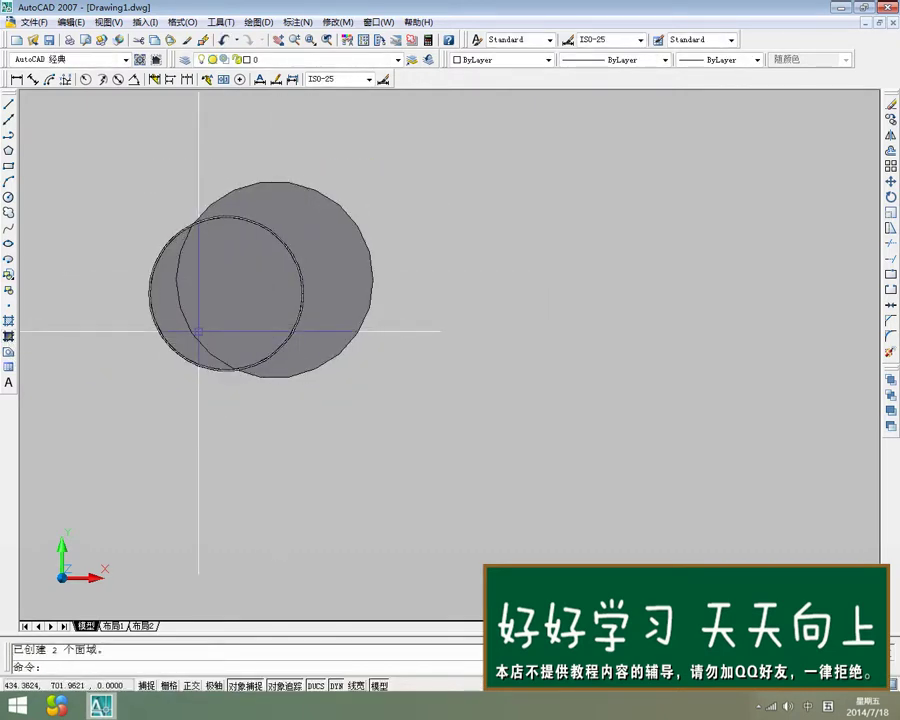
- Intersect (交集) the two overlapping circular regions and undo the operation
click(339, 22)
mouse_move(364, 360)
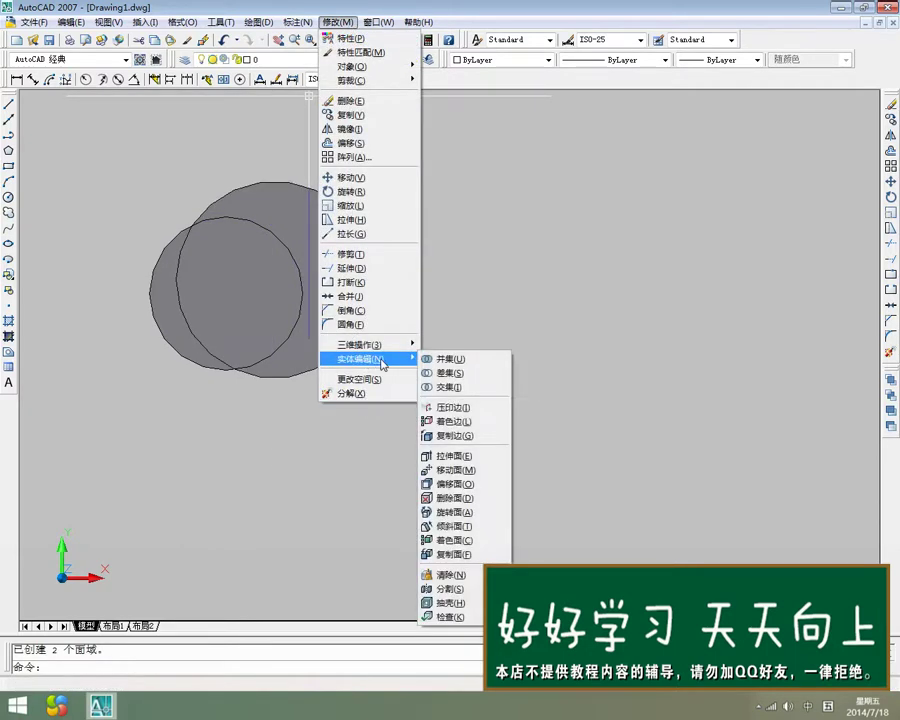
click(449, 388)
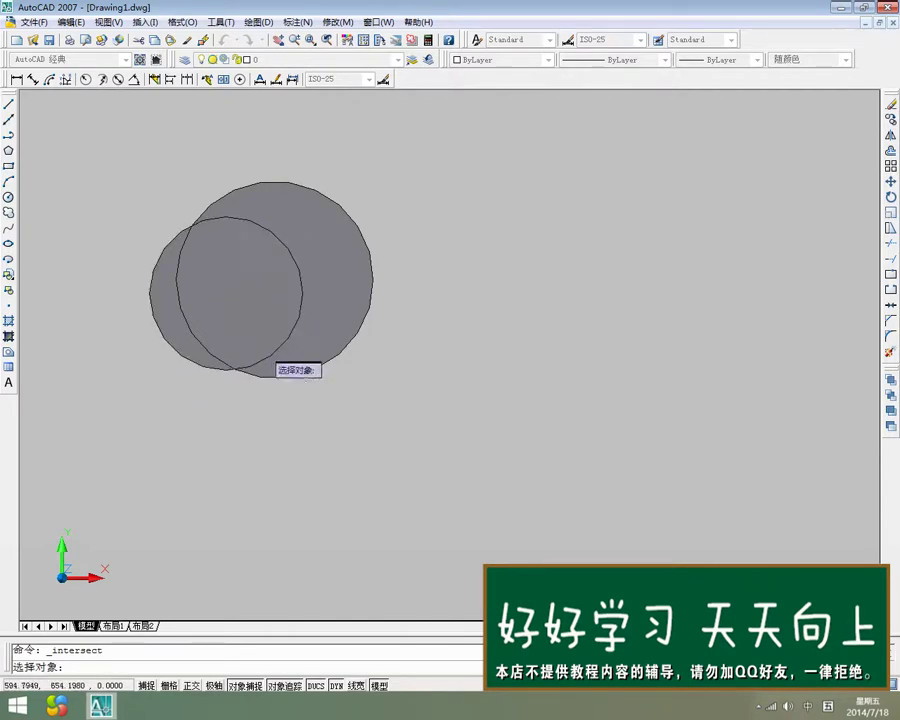
click(364, 397)
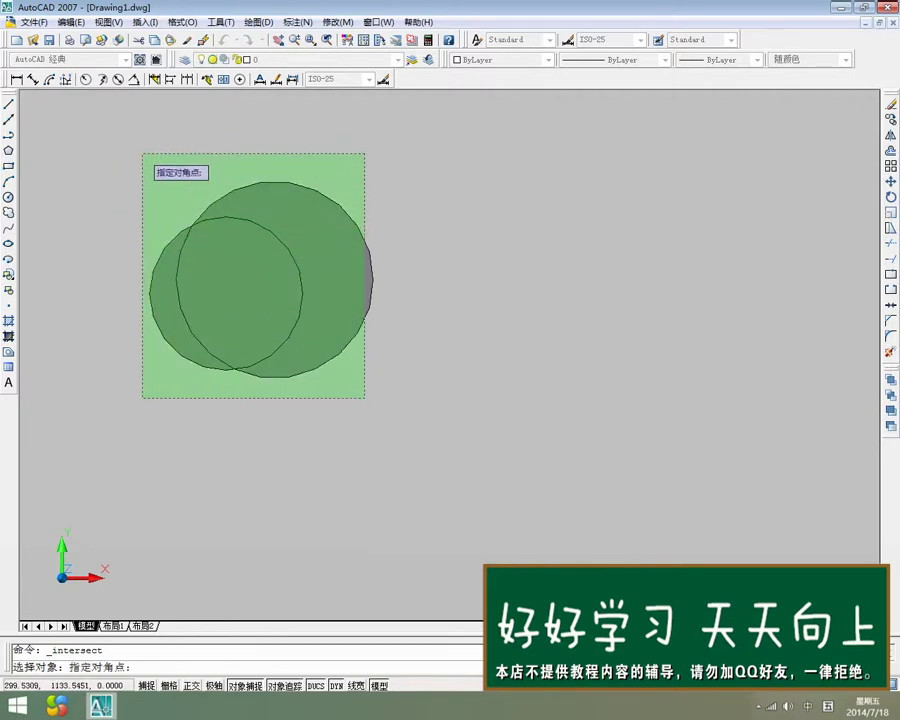
click(146, 145)
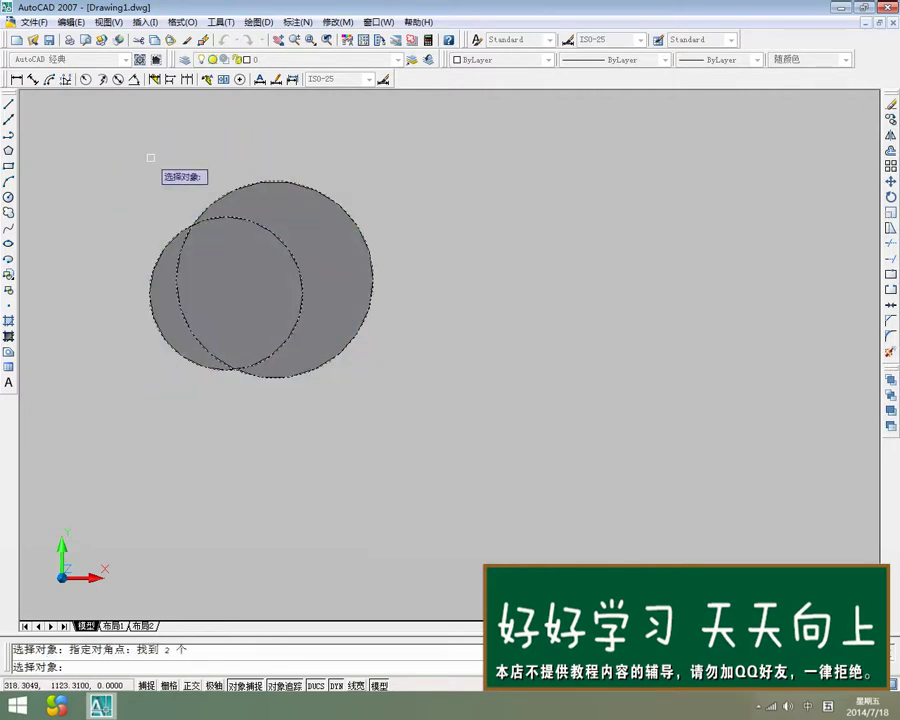
key(Return)
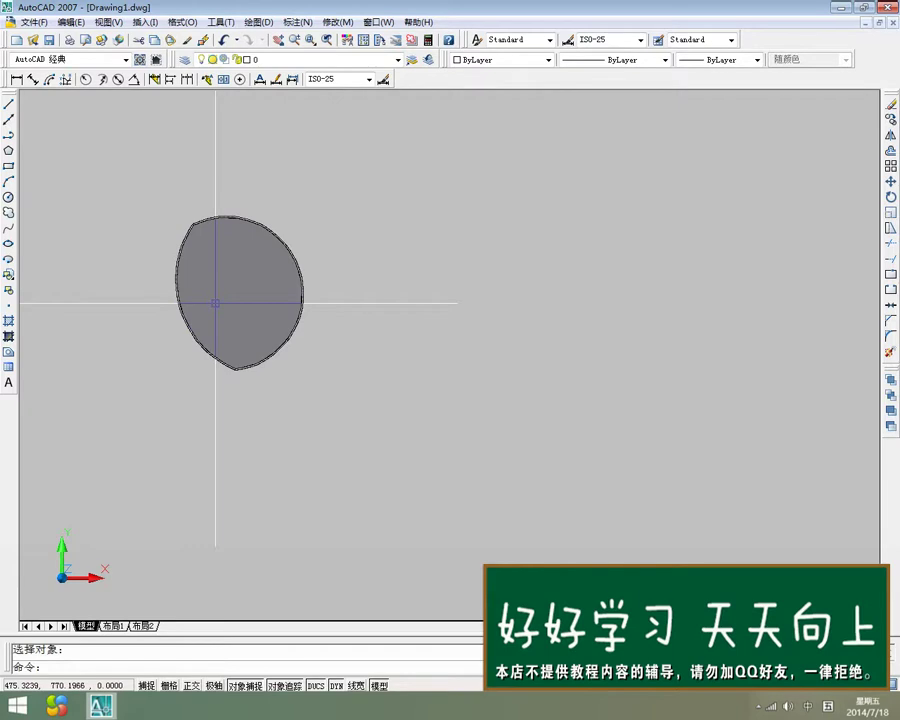
click(222, 40)
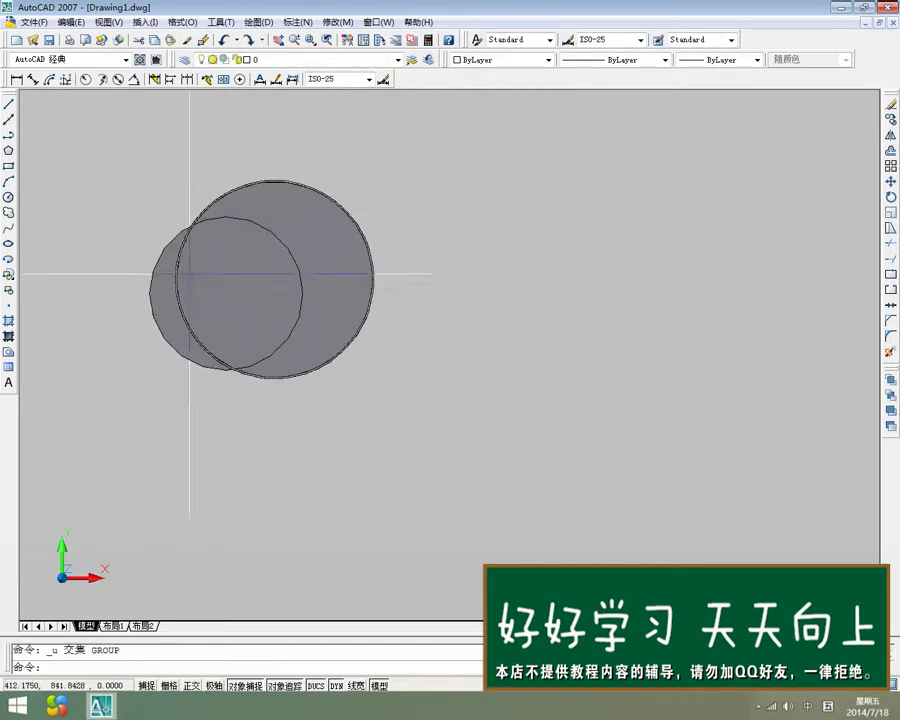
- Unite (并集) the two overlapping circular regions and undo the operation
click(340, 22)
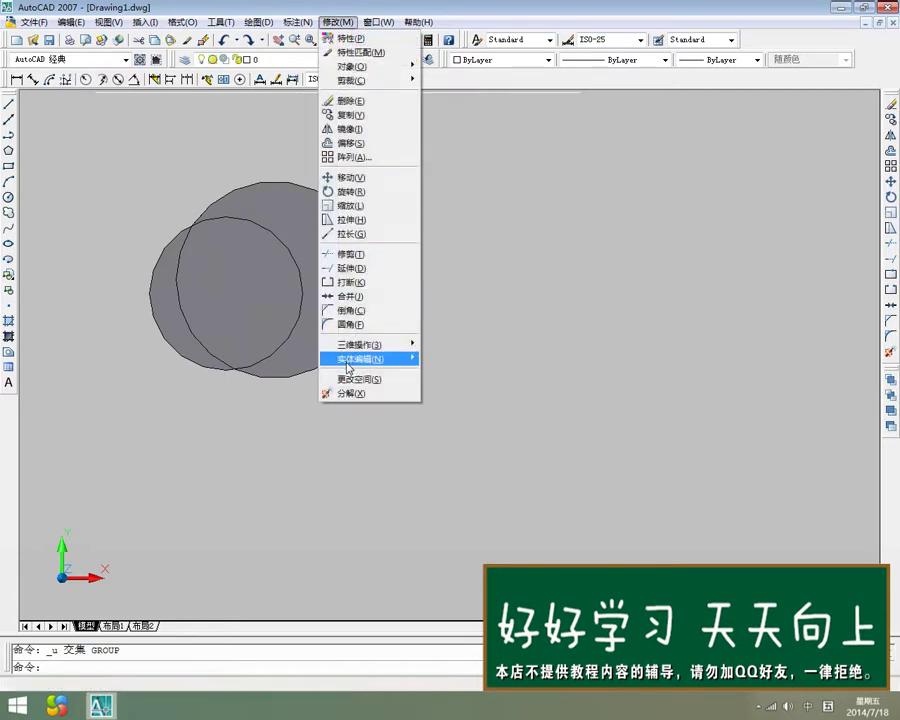
mouse_move(415, 365)
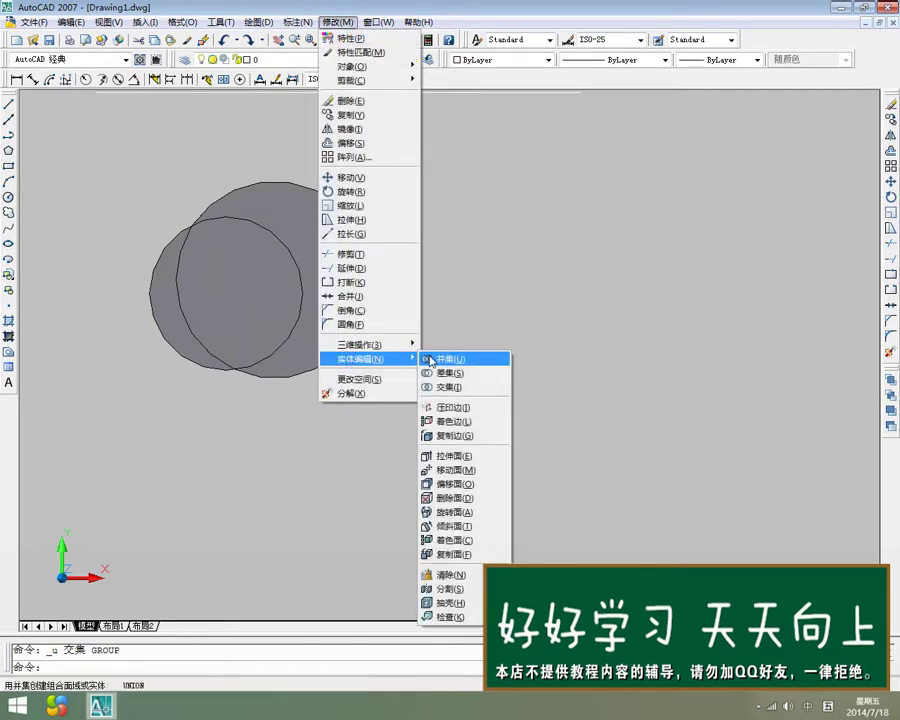
click(432, 359)
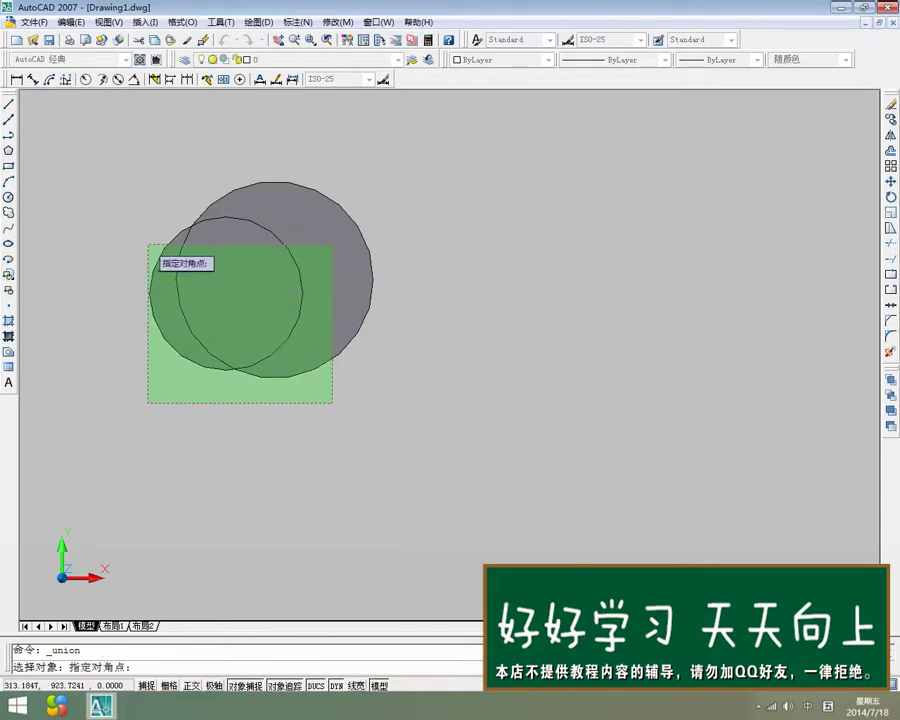
click(128, 169)
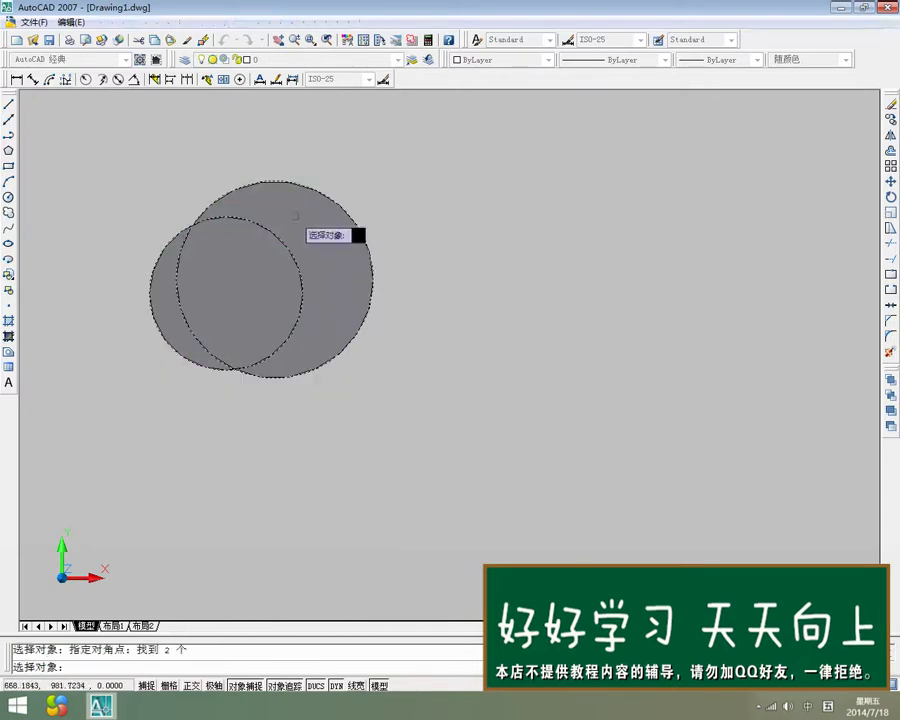
key(Return)
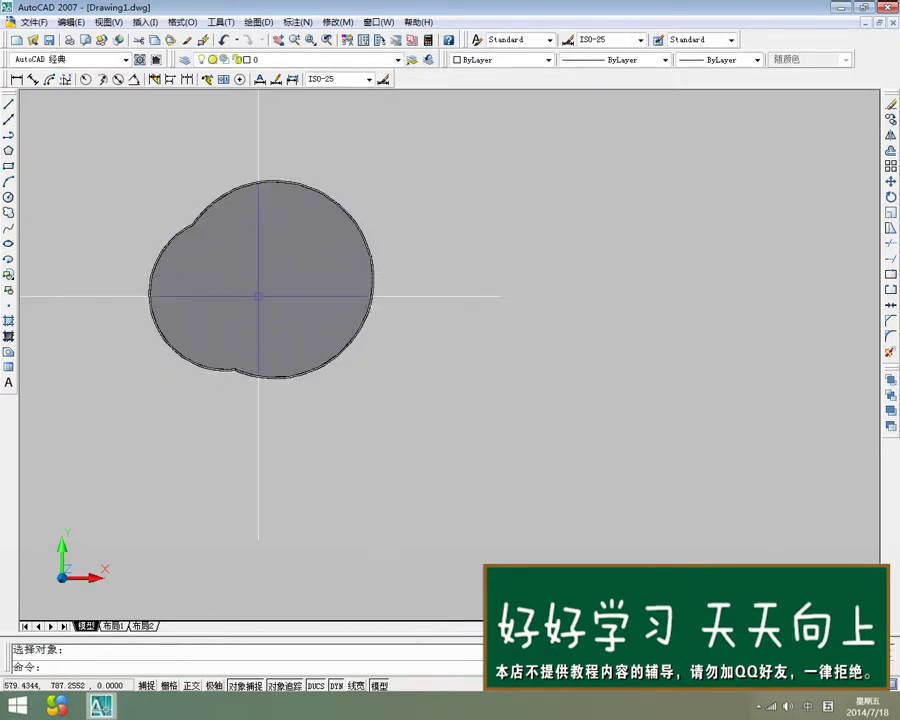
key(ctrl+z)
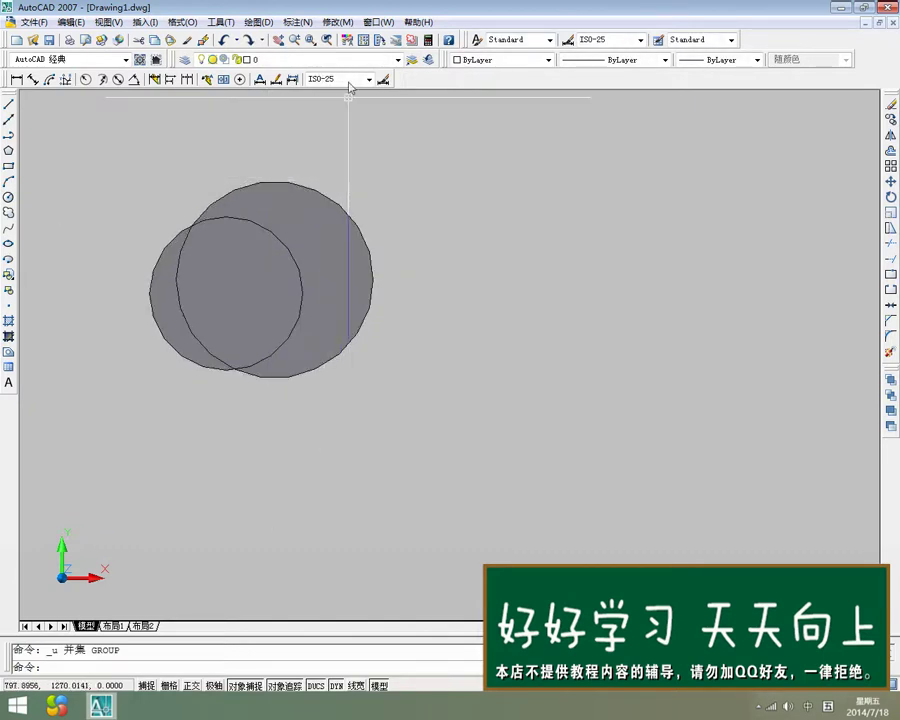
- Subtract (差集) the smaller circular region from the larger one to produce a crescent-shaped region
click(337, 22)
mouse_move(350, 358)
click(445, 372)
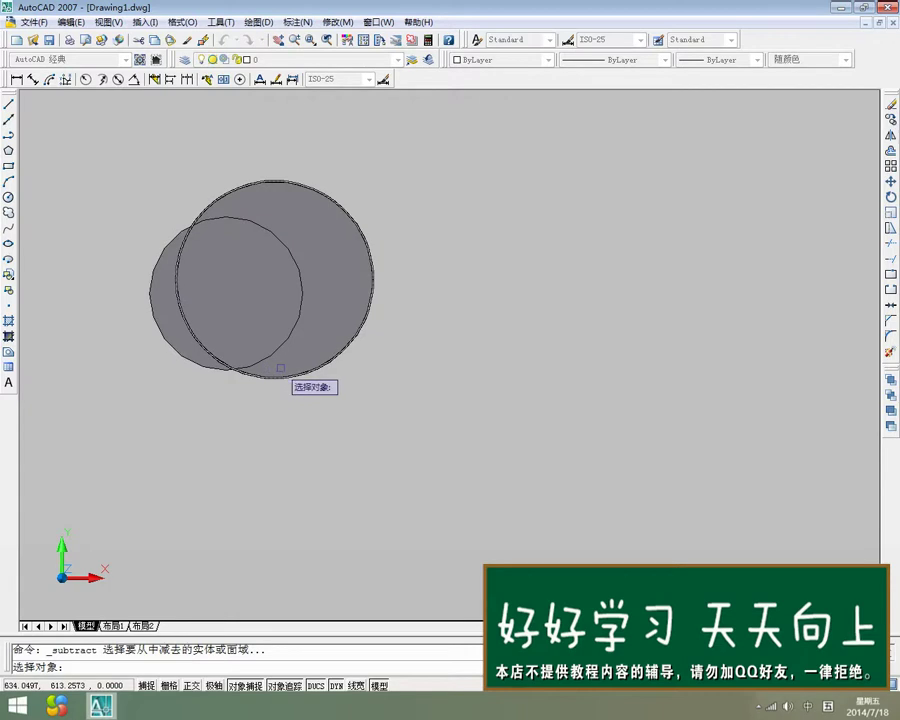
click(422, 352)
click(342, 226)
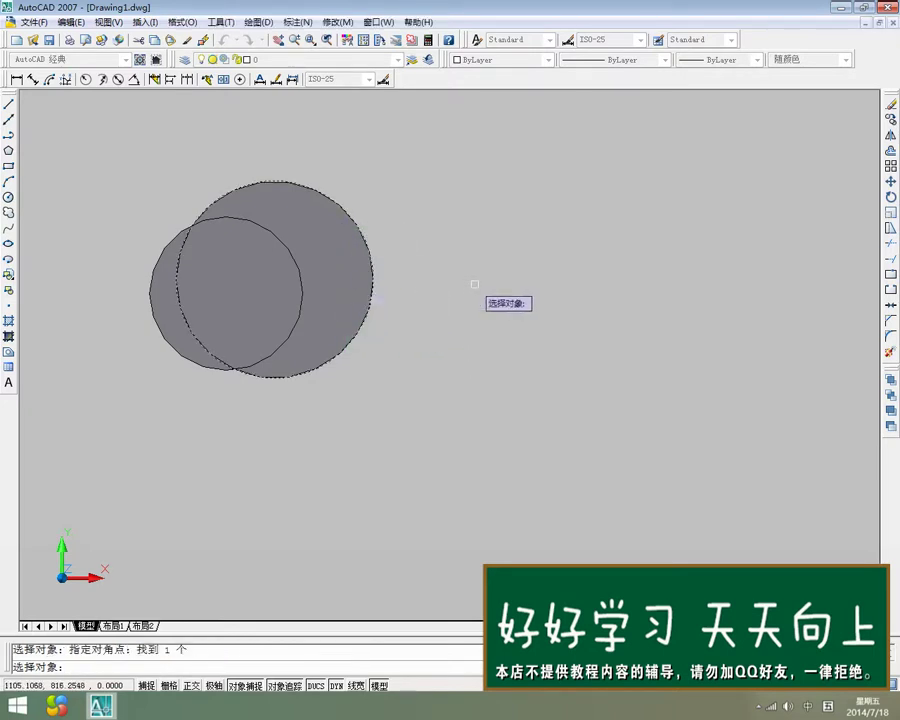
key(Return)
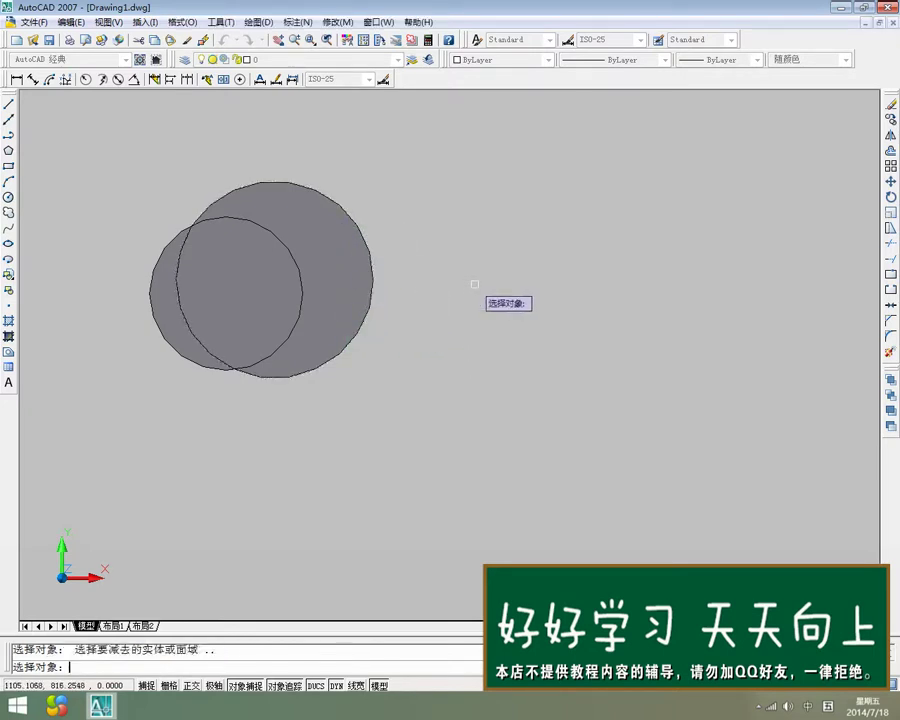
click(206, 401)
click(164, 355)
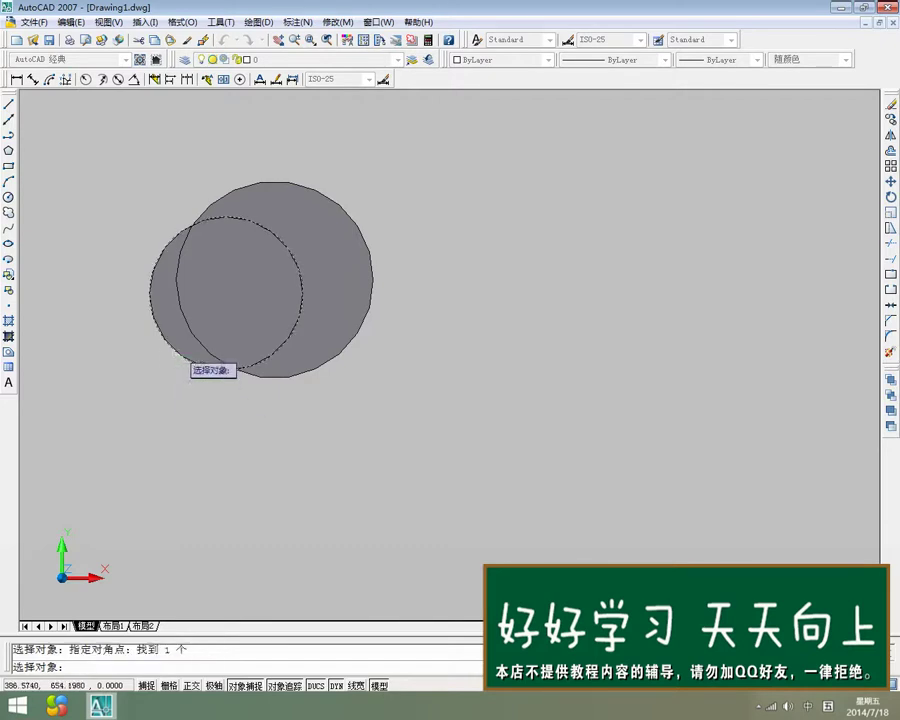
key(Return)
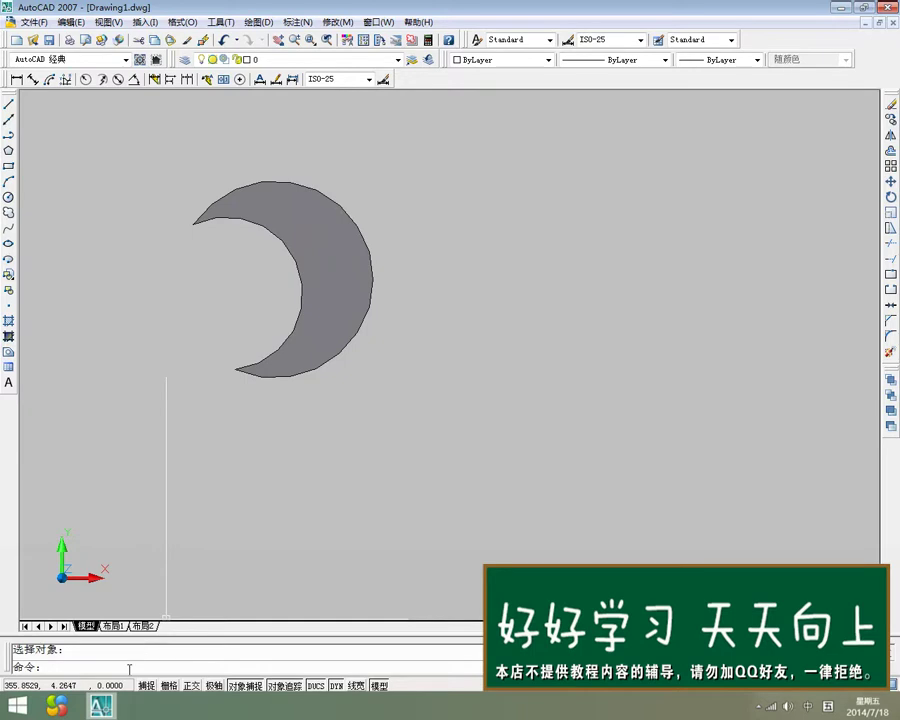
- Open the exercise drawing 面域-差集.dwg from the AutoCAD习题 subfolder 第五节课 in read-only mode
click(106, 651)
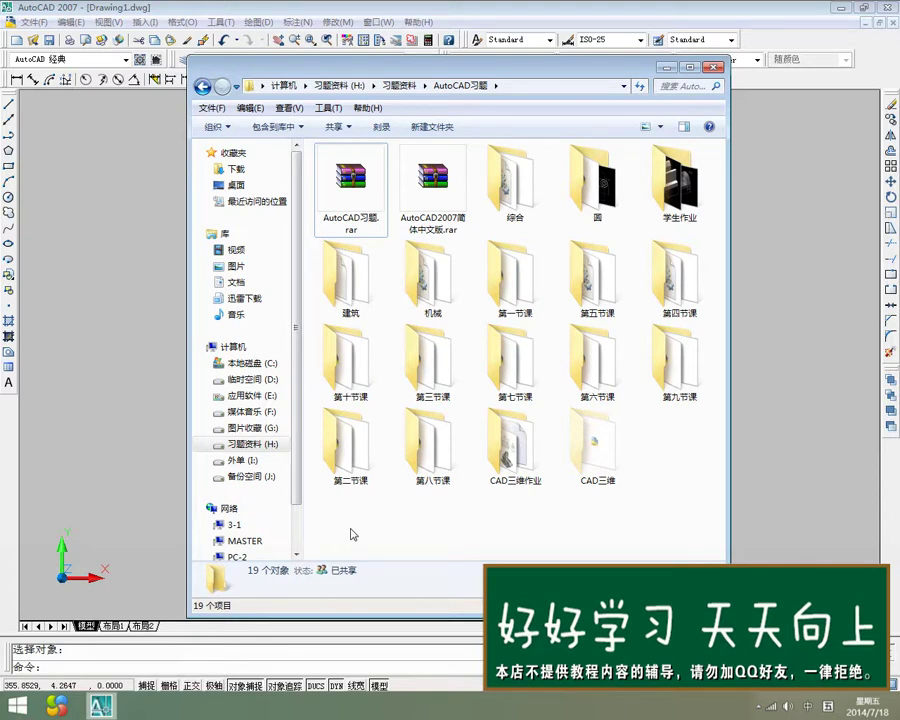
double_click(585, 310)
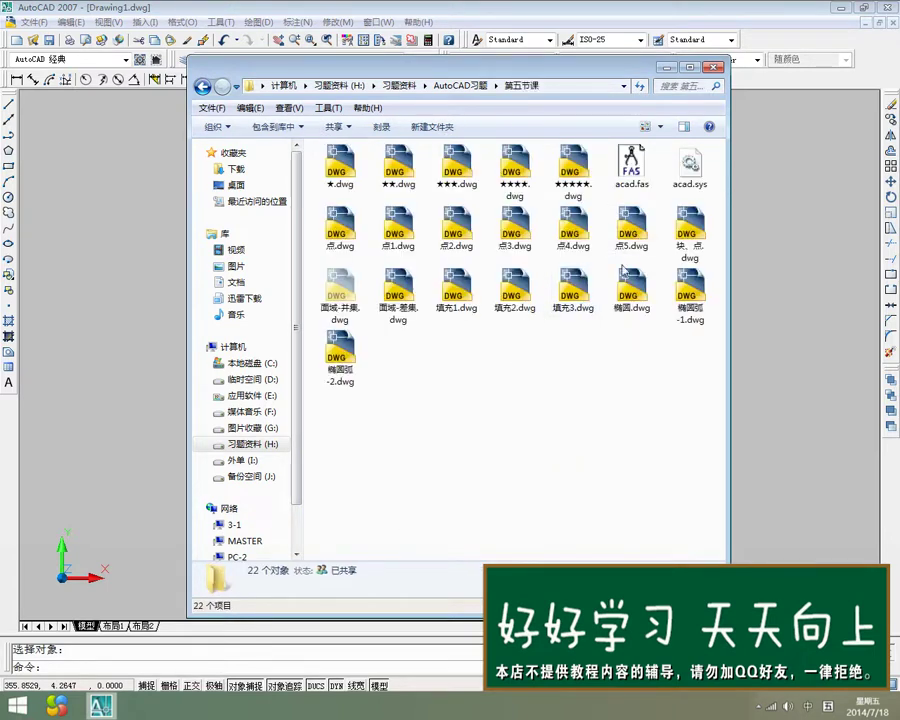
double_click(400, 296)
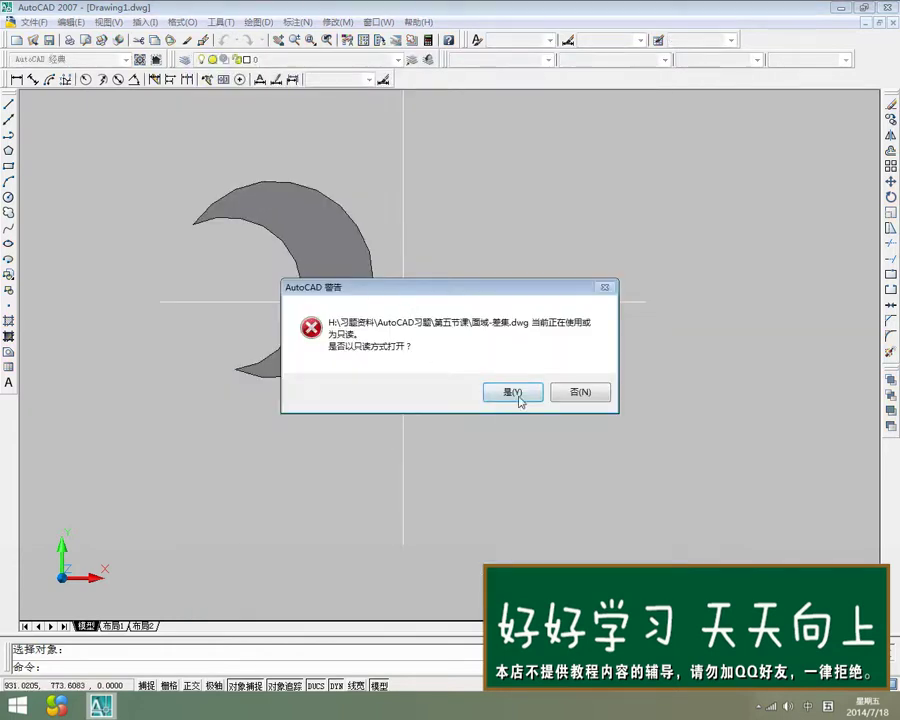
click(512, 393)
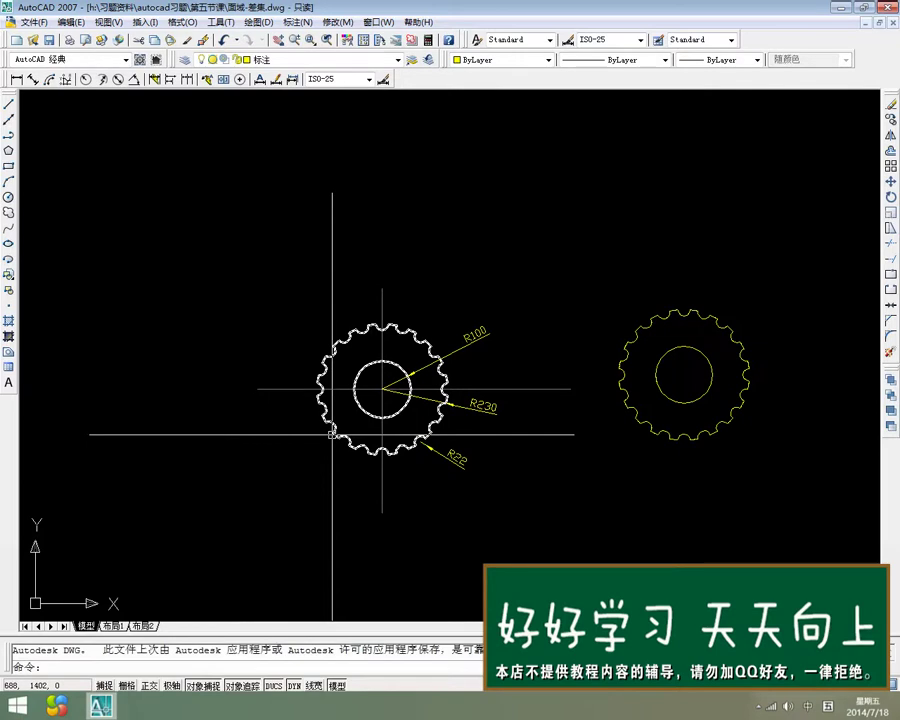
- Display the gear drawing in the Conceptual (概念) visual style
middle_drag(244, 442, 280, 416)
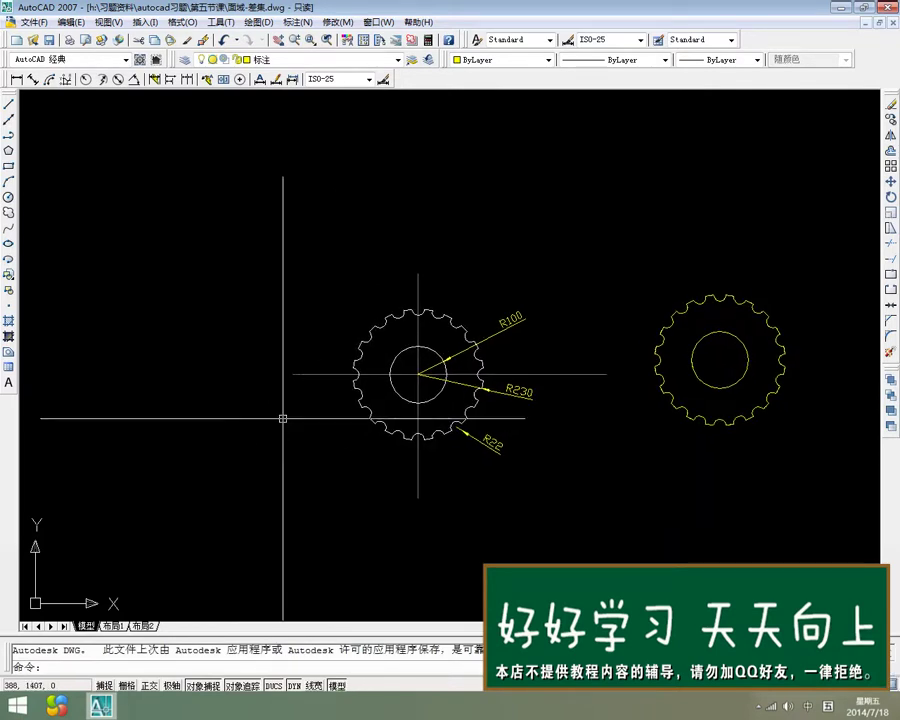
click(109, 22)
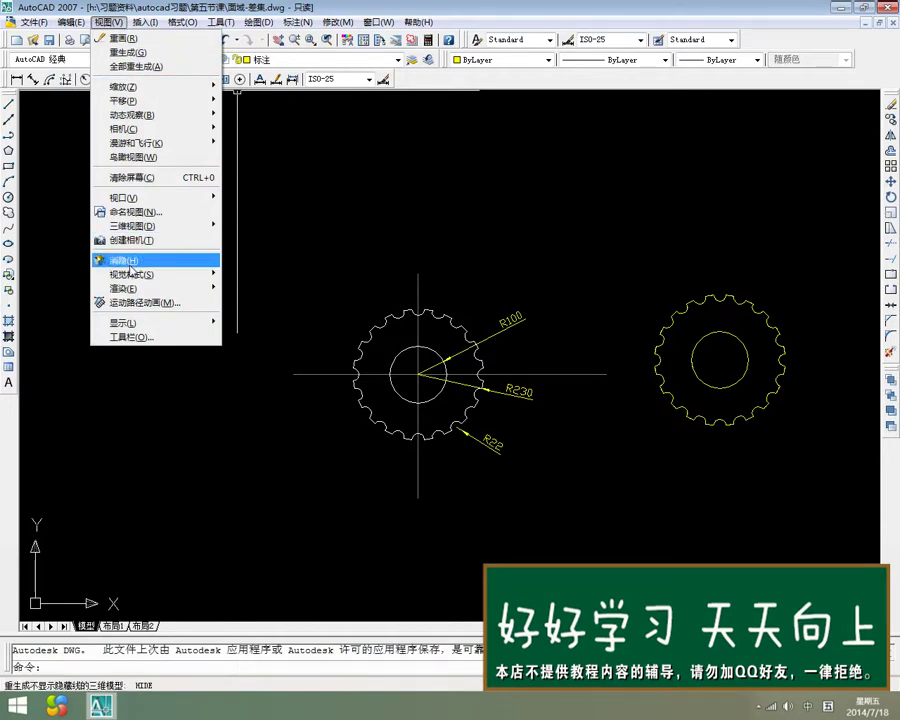
mouse_move(200, 274)
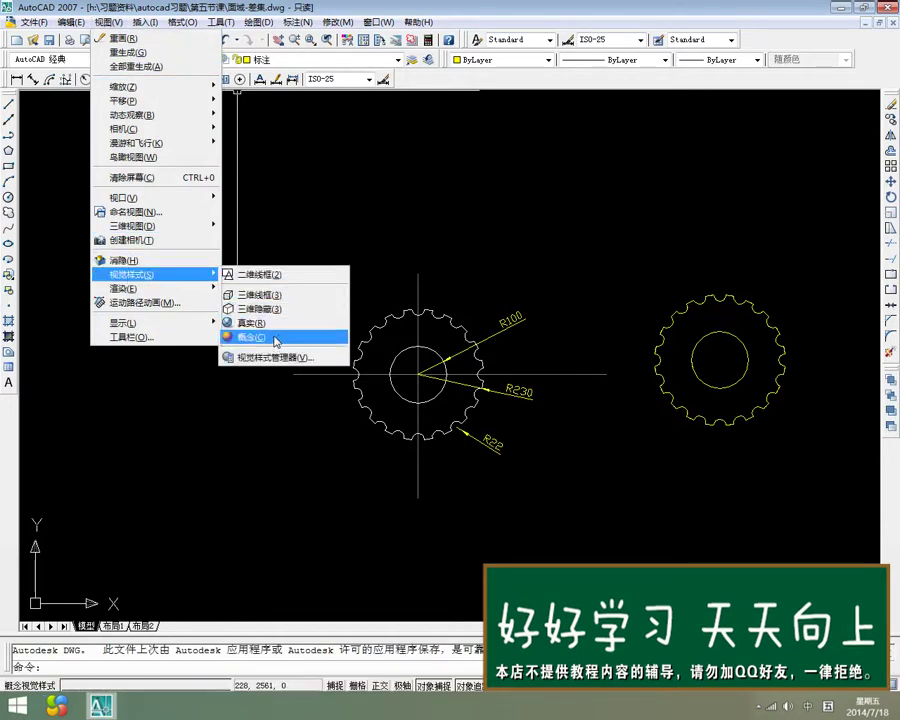
click(280, 337)
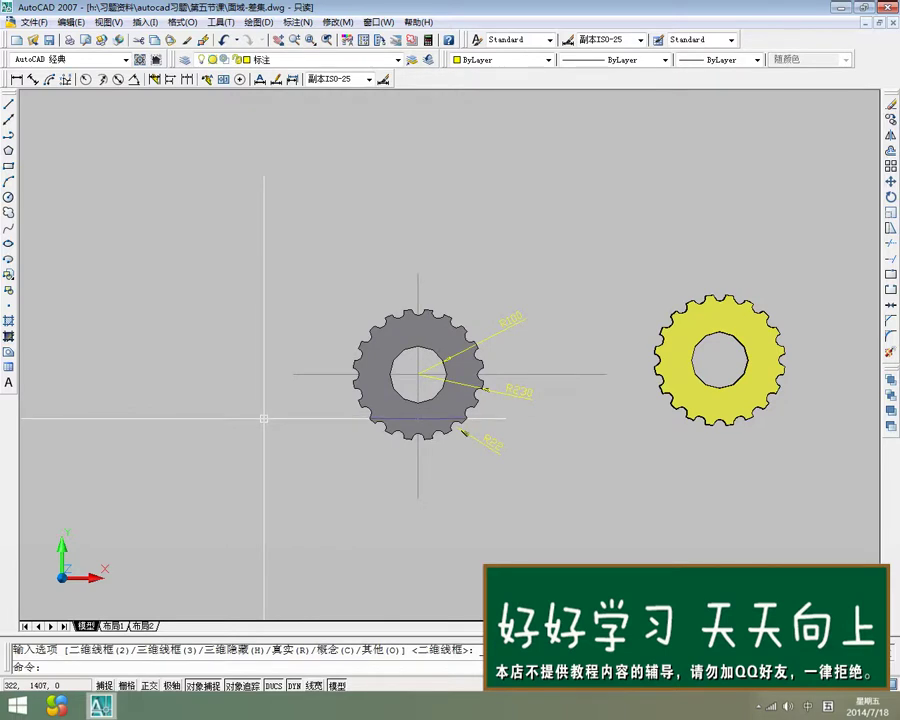
- Draw two concentric circles with radii of 230 and 100 in the empty area beside the grey dimensioned gear
middle_drag(263, 418, 413, 404)
text(c)
key(Return)
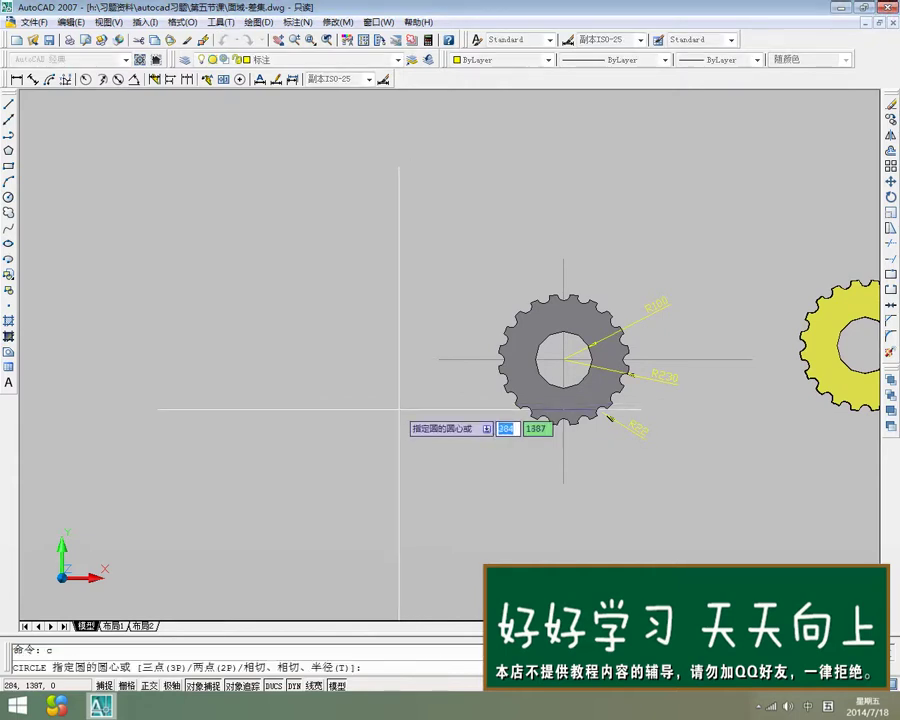
click(238, 389)
text(23)
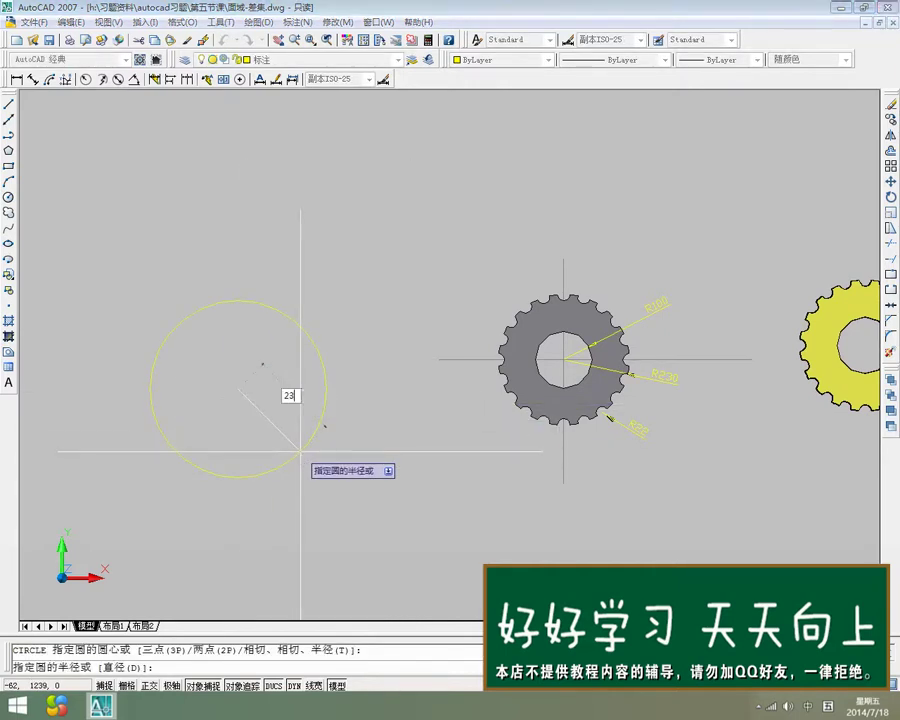
text(0)
key(Return)
key(Return)
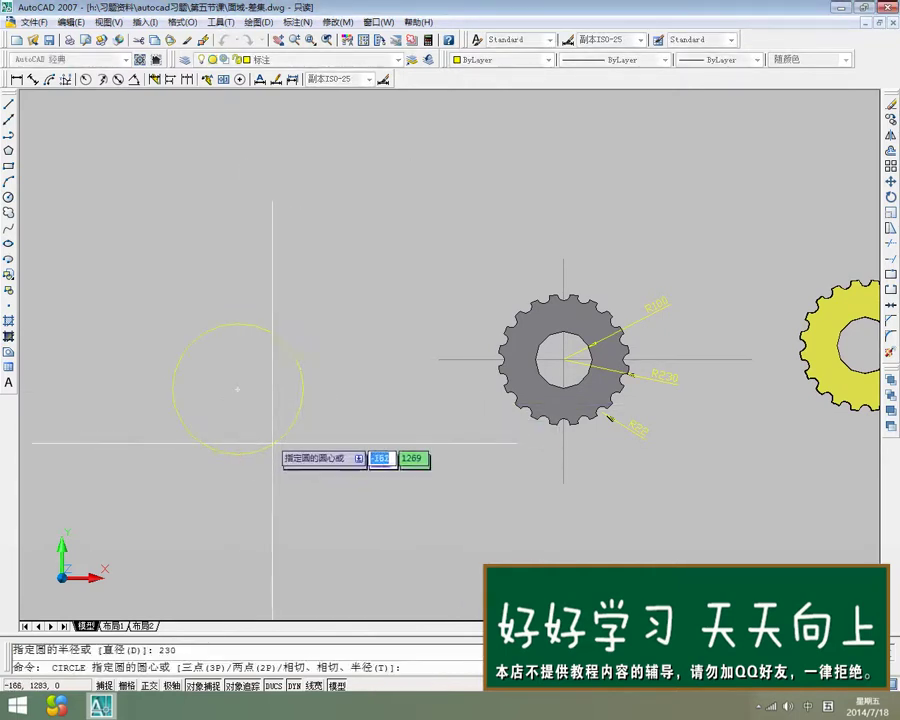
click(240, 392)
text(100)
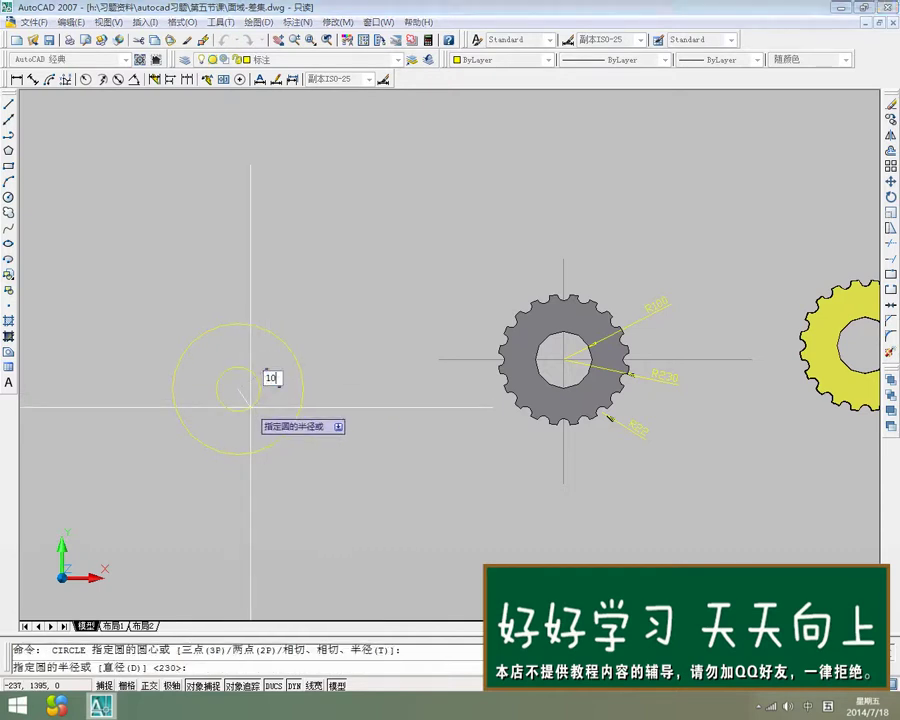
key(Return)
- Draw a circle of radius 22 centred on the upper quadrant point of the 230-radius circle
key(Return)
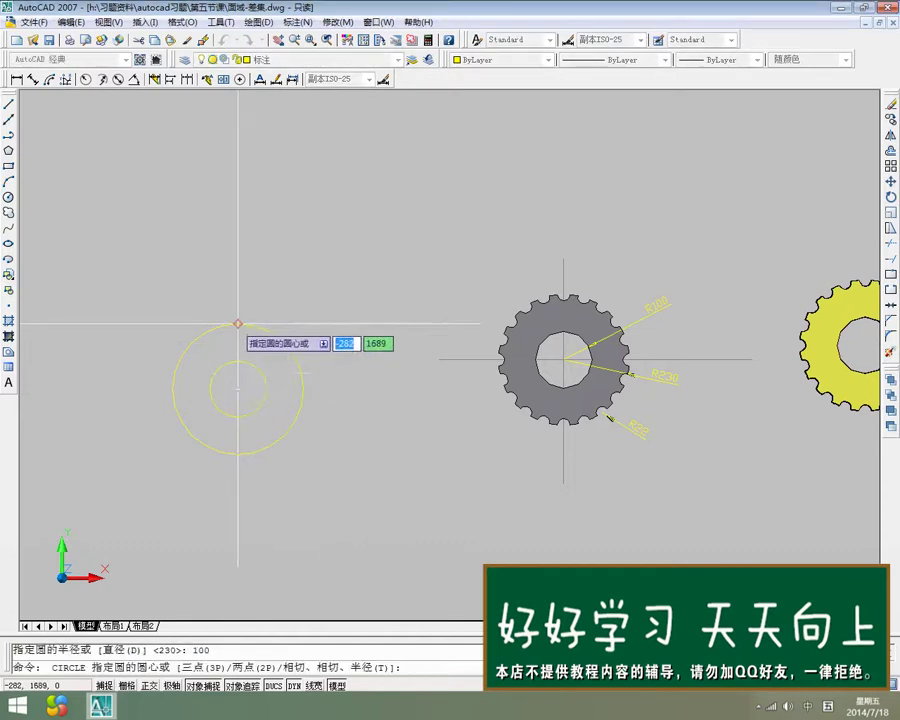
click(238, 324)
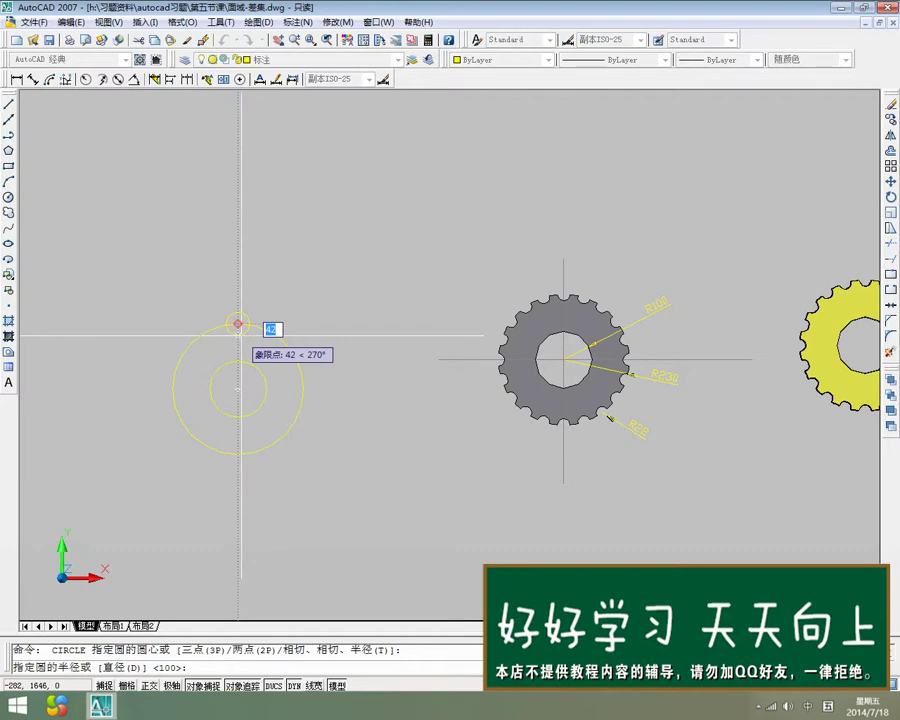
text(22)
key(Return)
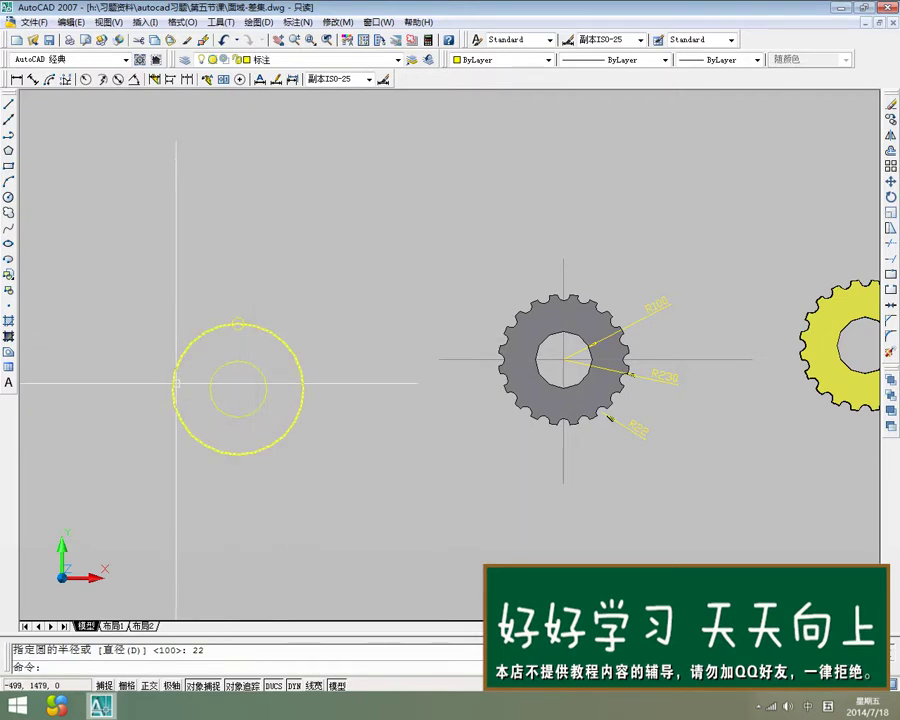
- Try to start the Block command, and consult the Notepad file 1.txt for the redefine instructions on unusable tools
click(9, 290)
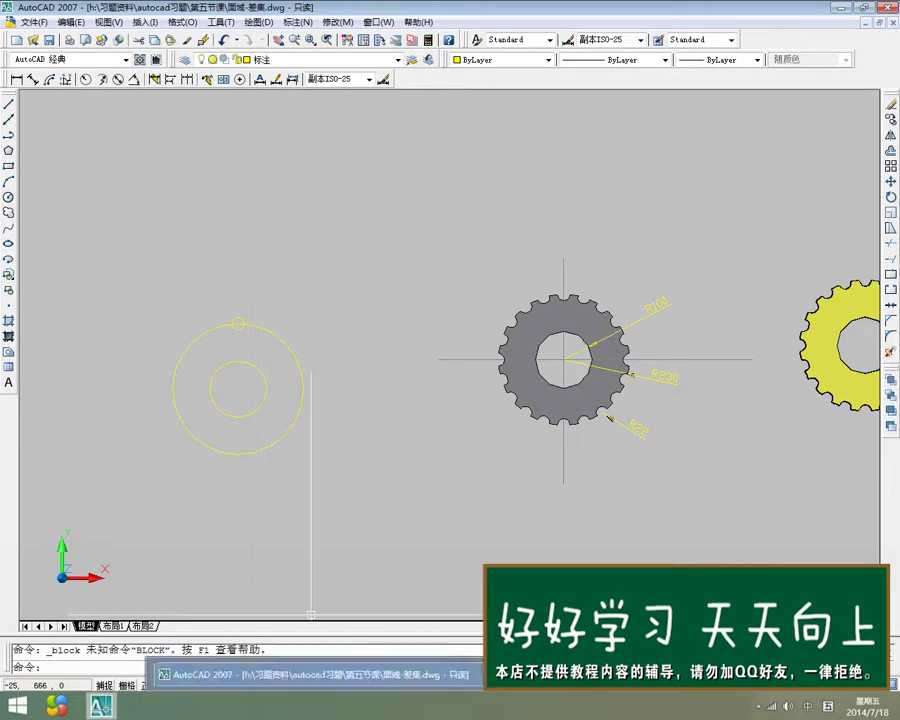
key(Escape)
key(alt+Tab)
scroll(260, 293, up, 6)
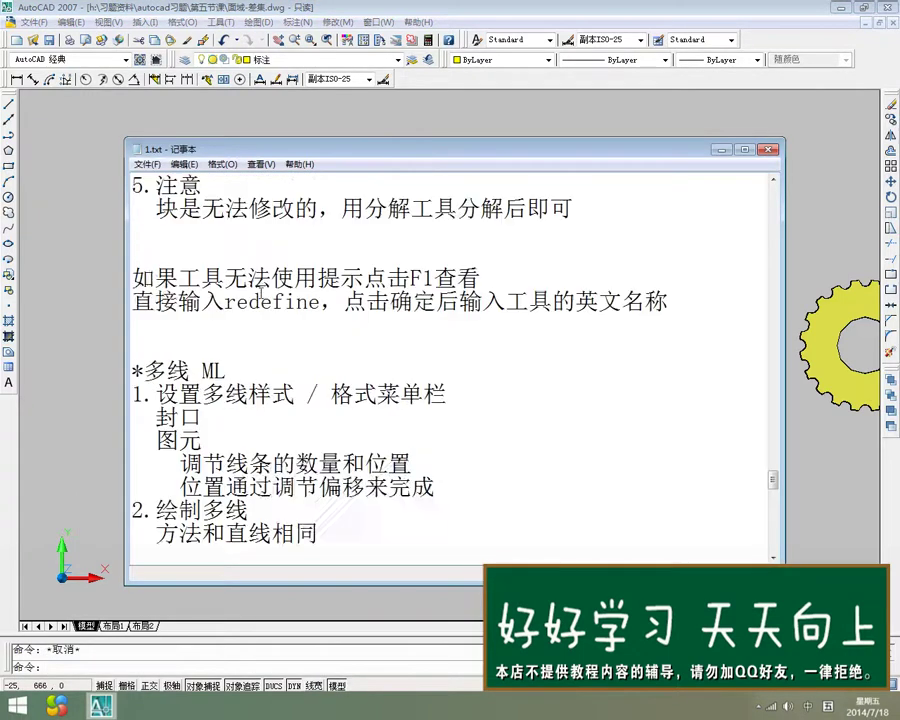
drag(222, 371, 297, 371)
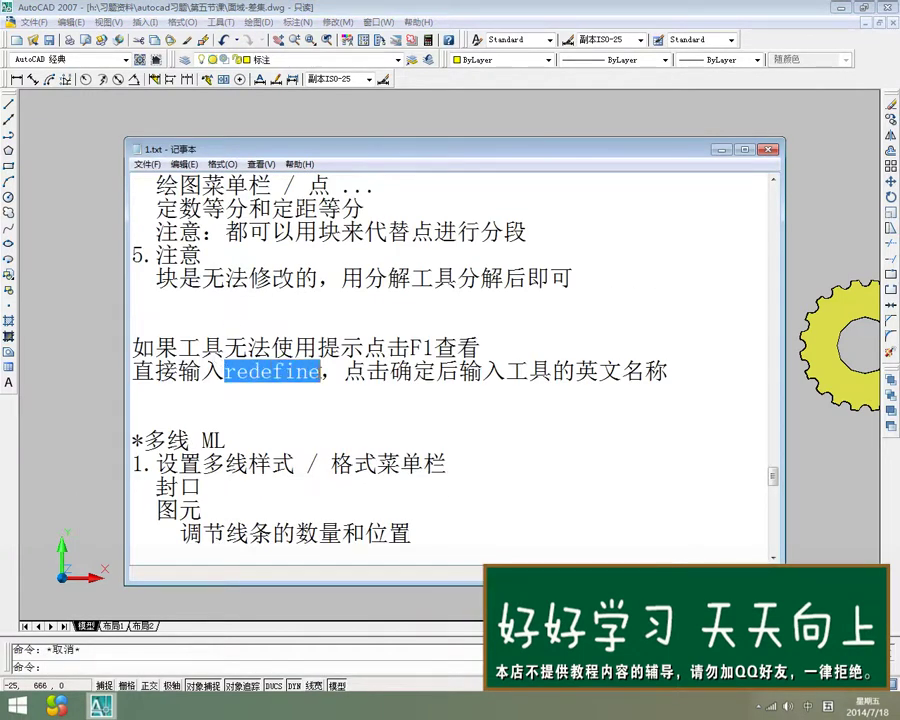
scroll(321, 381, down, 6)
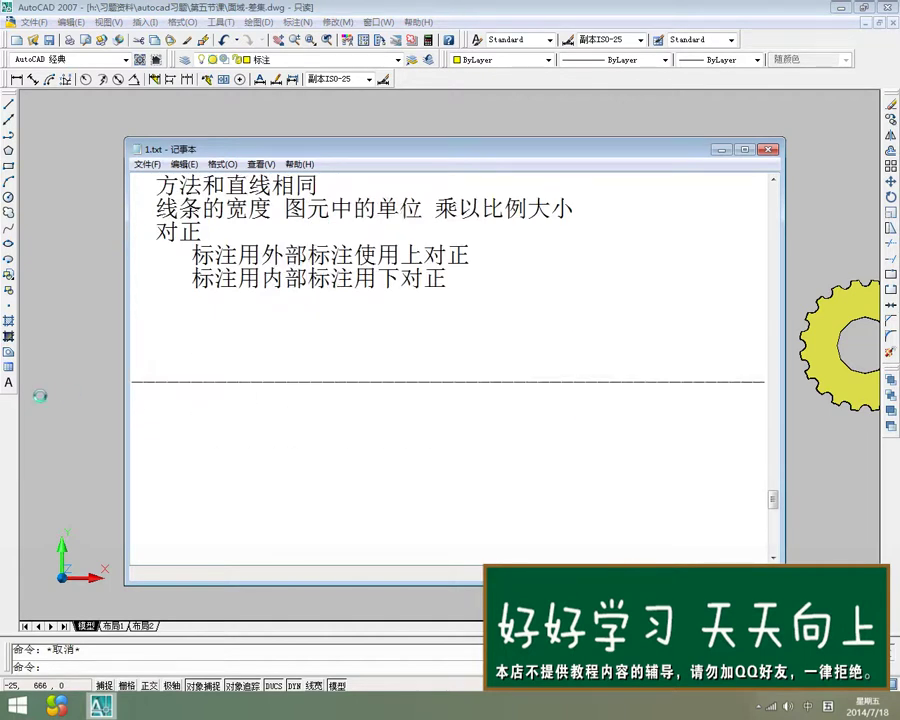
click(55, 394)
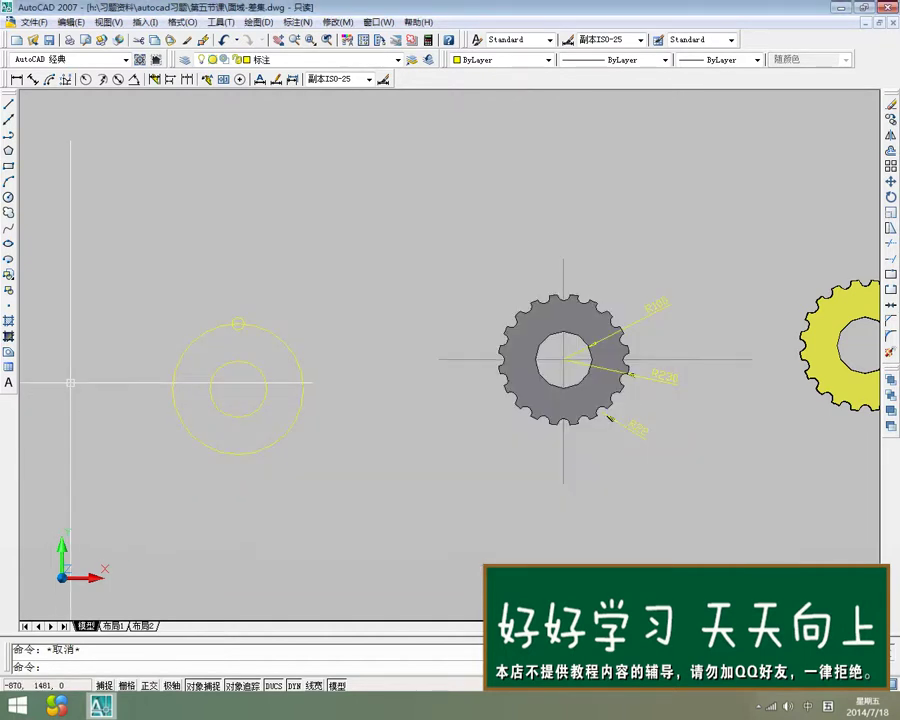
- Restore the unavailable BLOCK command by running redefine with the command name block
text(redefine)
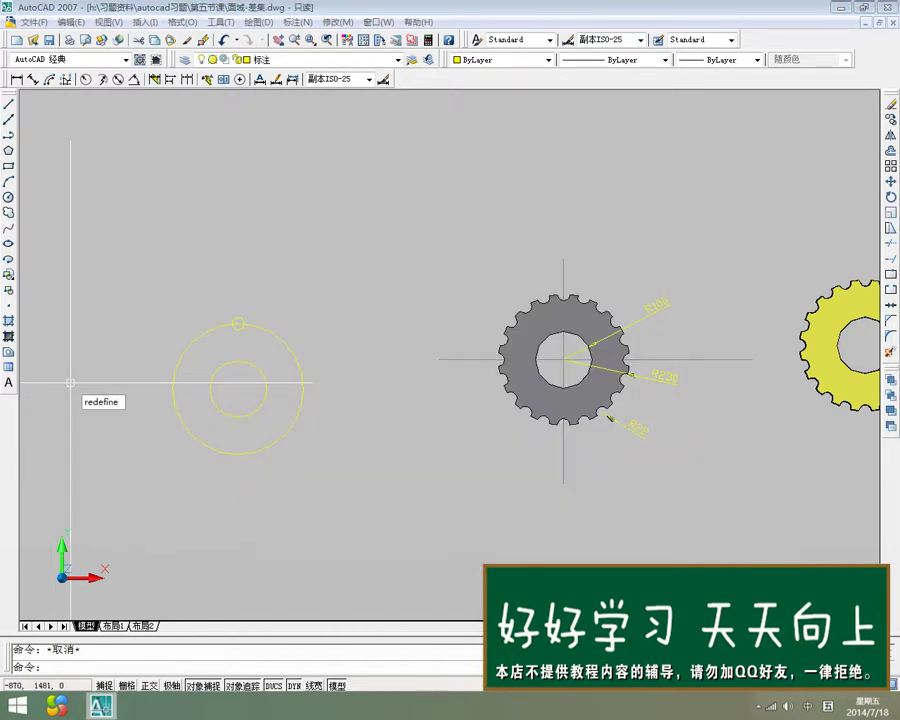
key(Return)
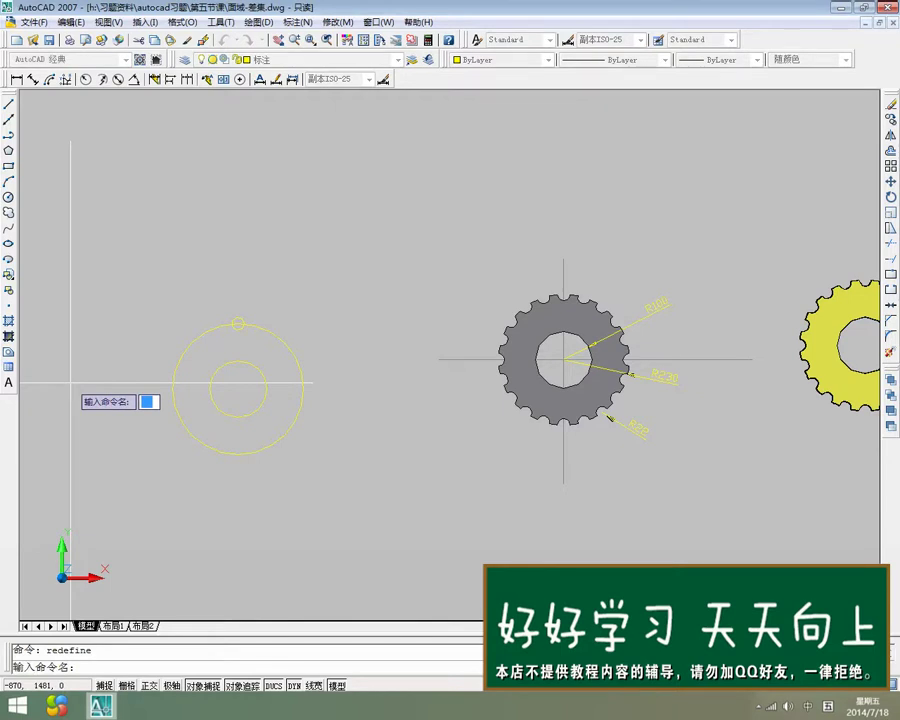
text(b)
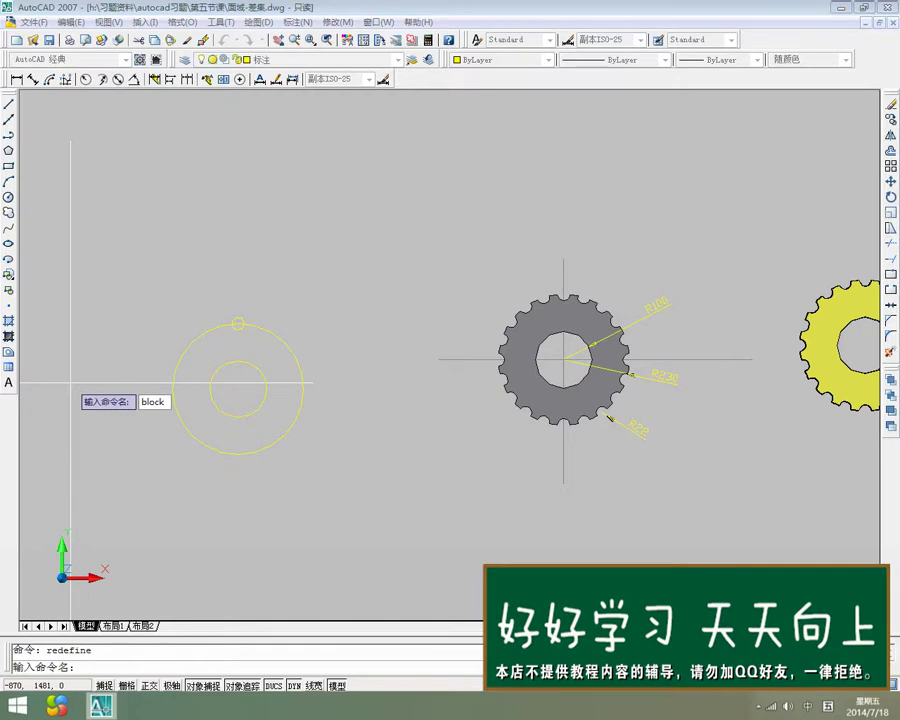
text(lock)
key(Return)
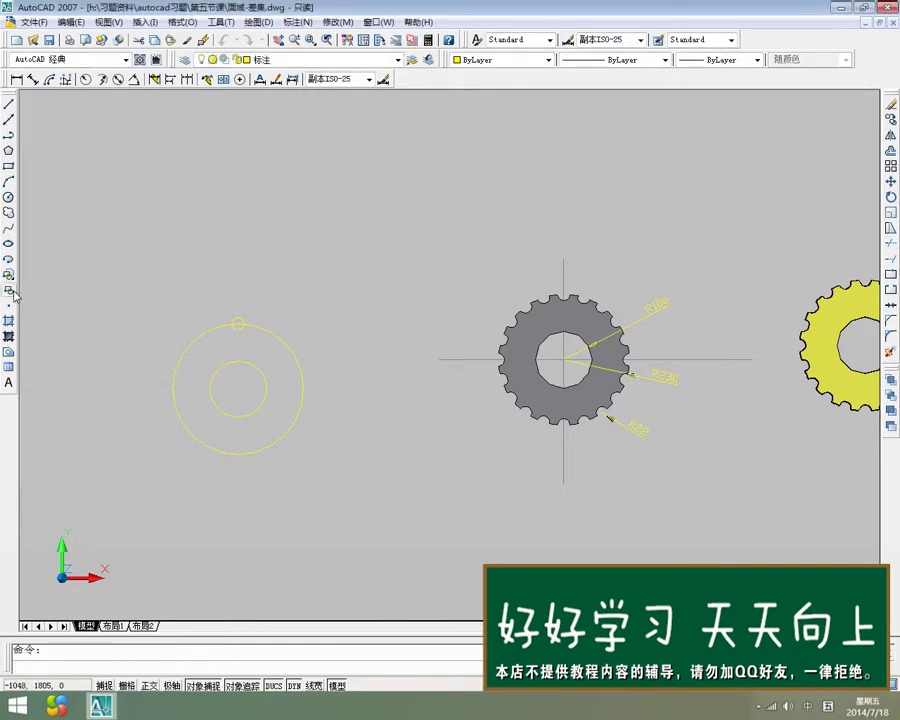
- Define the radius-22 circle as a block named 001, with its centre as the base point
click(9, 289)
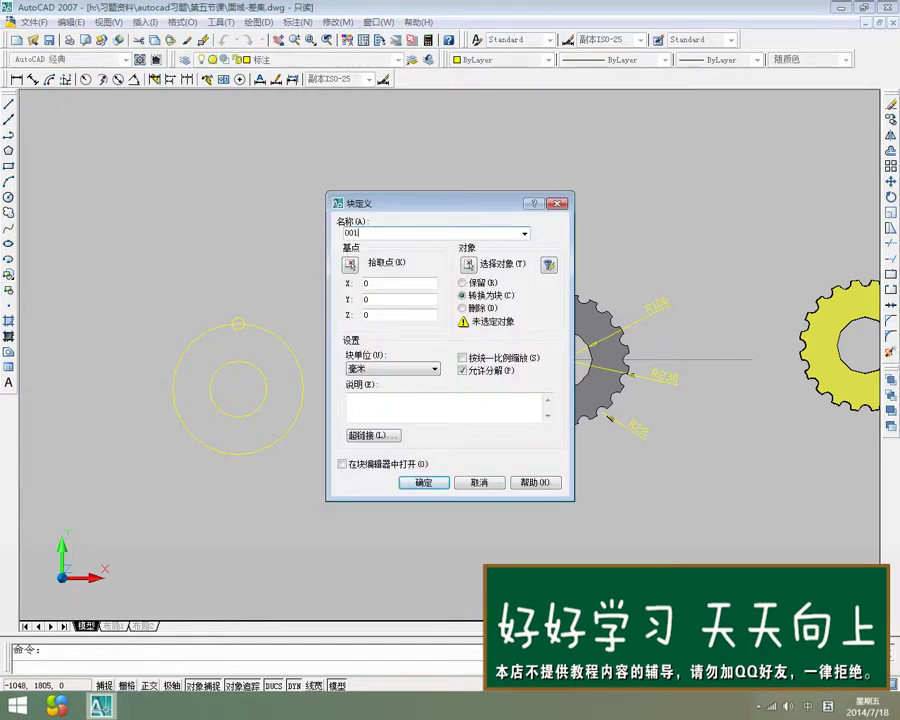
click(350, 264)
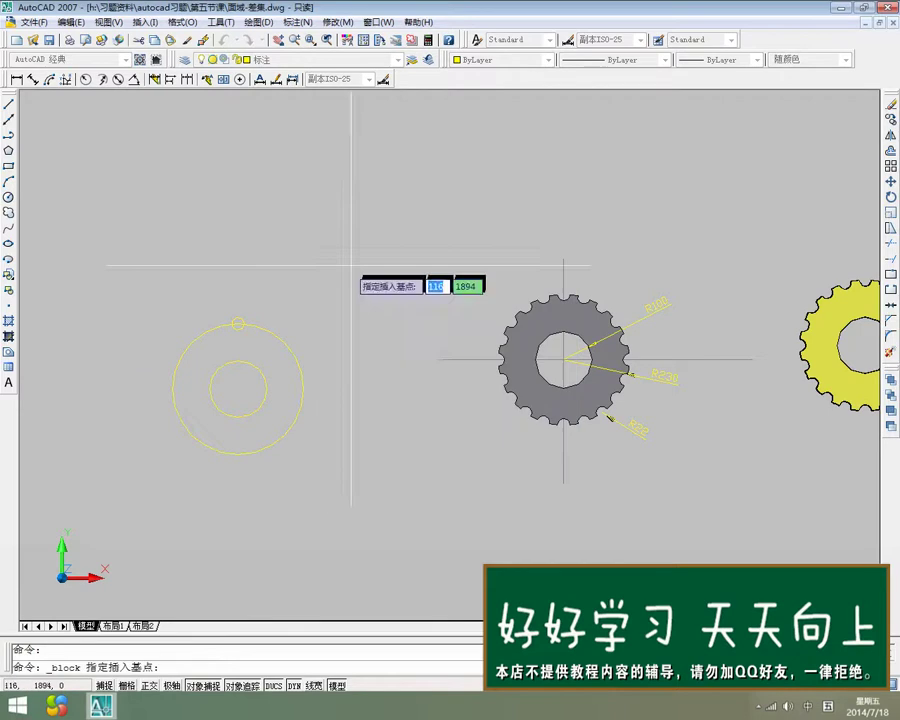
click(237, 323)
click(467, 264)
click(248, 321)
key(Return)
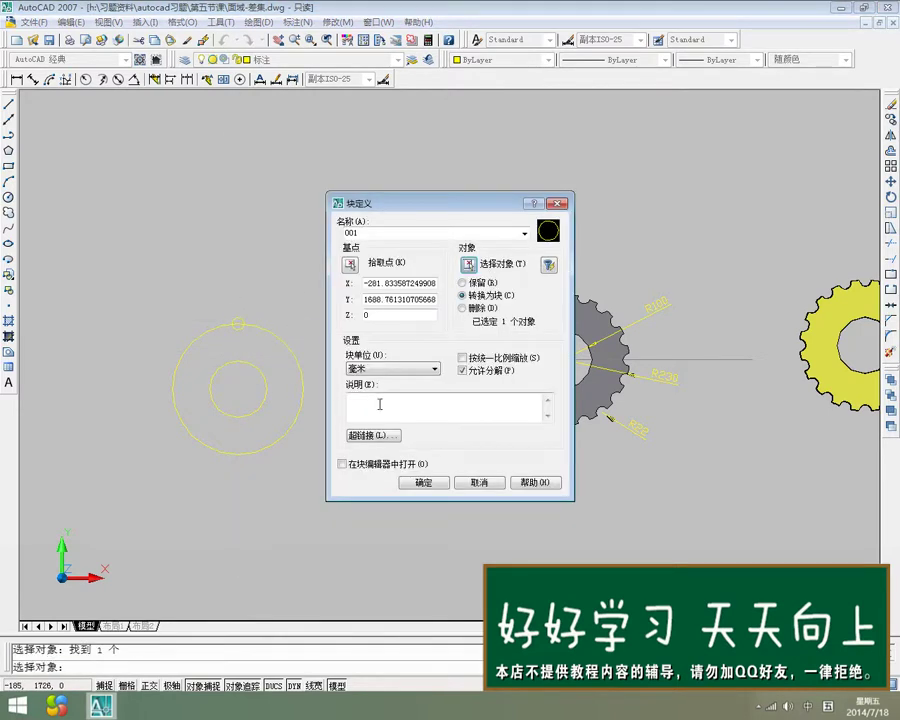
click(413, 483)
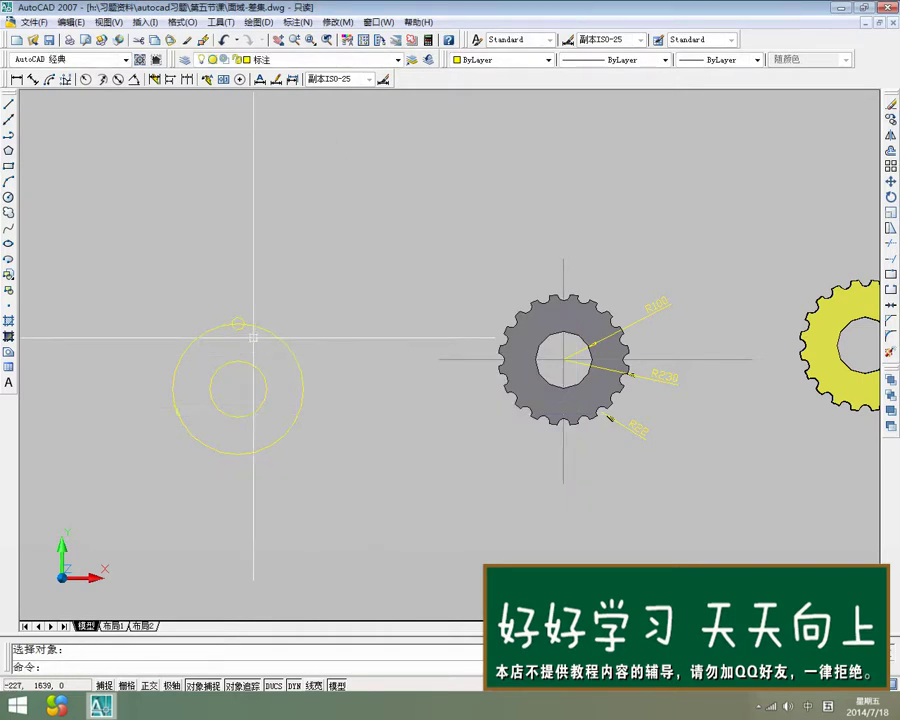
- Divide the 230-radius circle into 20 segments, placing block 001 aligned with the circle at each division
click(258, 22)
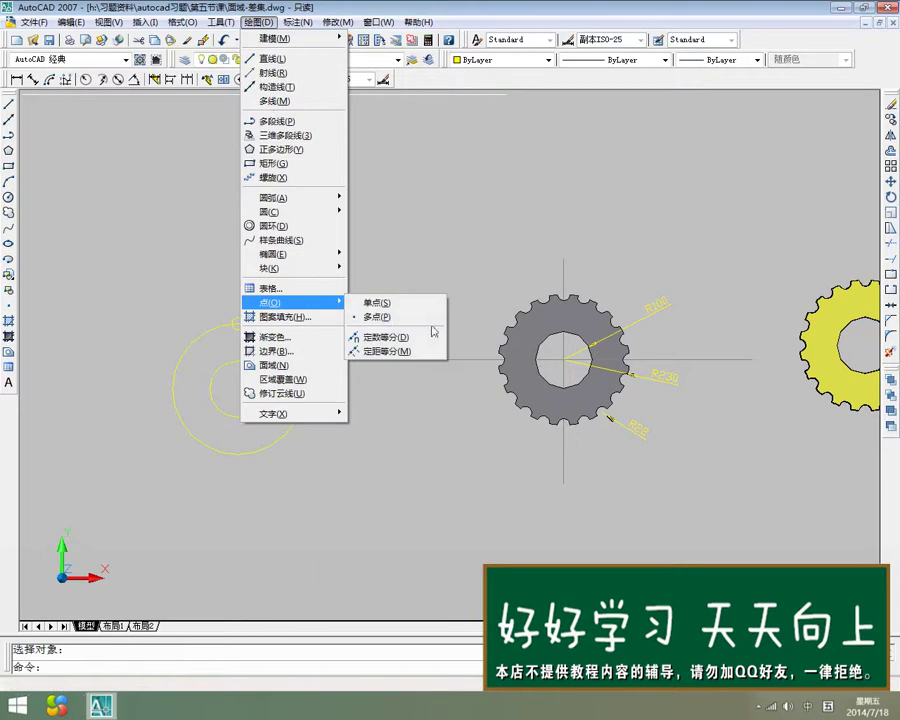
click(383, 337)
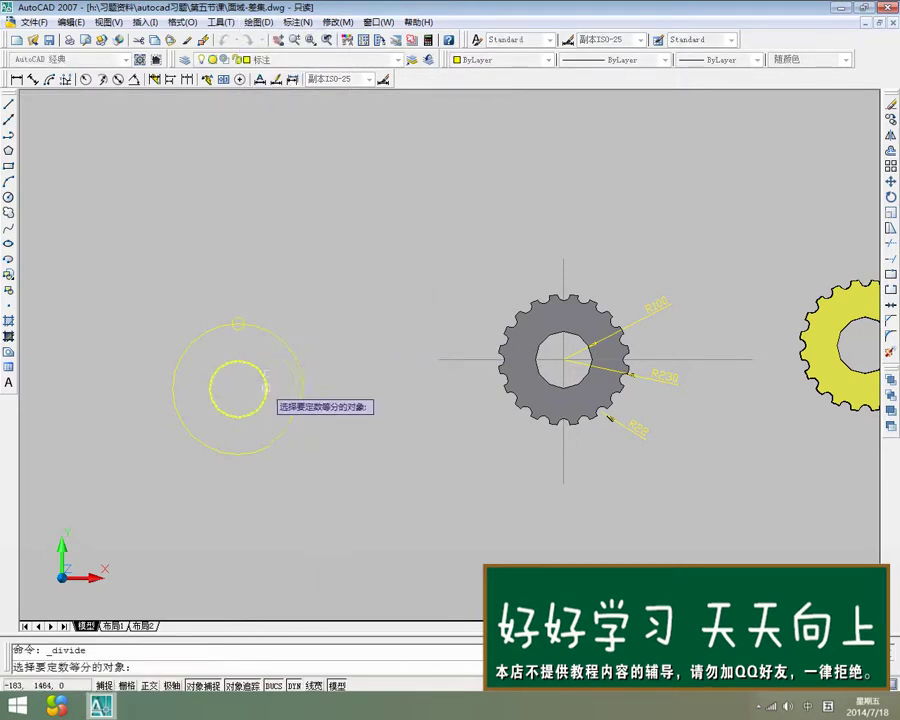
click(290, 350)
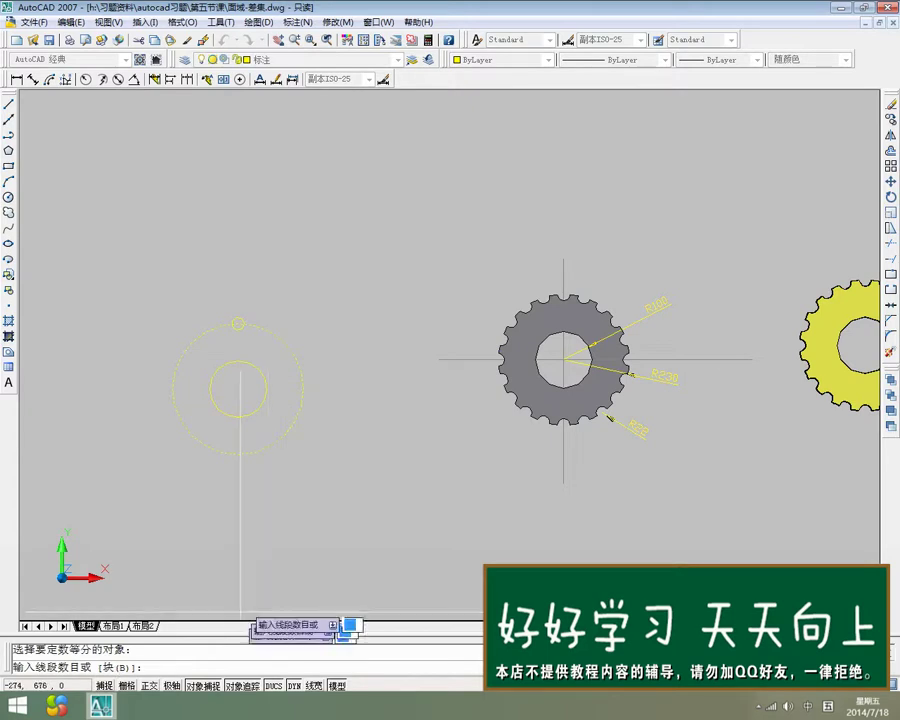
right_click(288, 481)
click(318, 527)
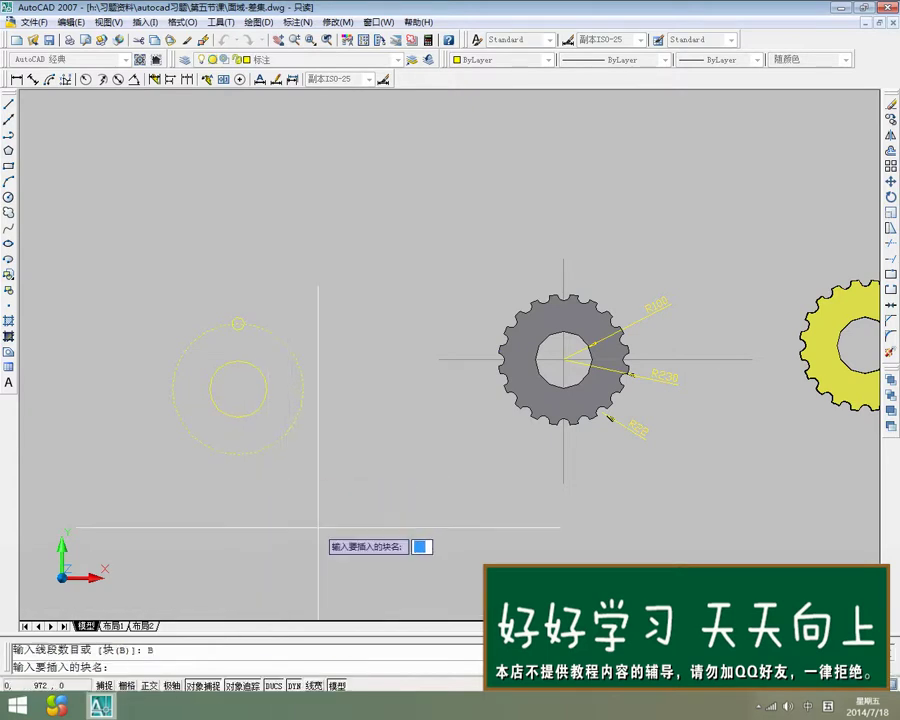
text(001)
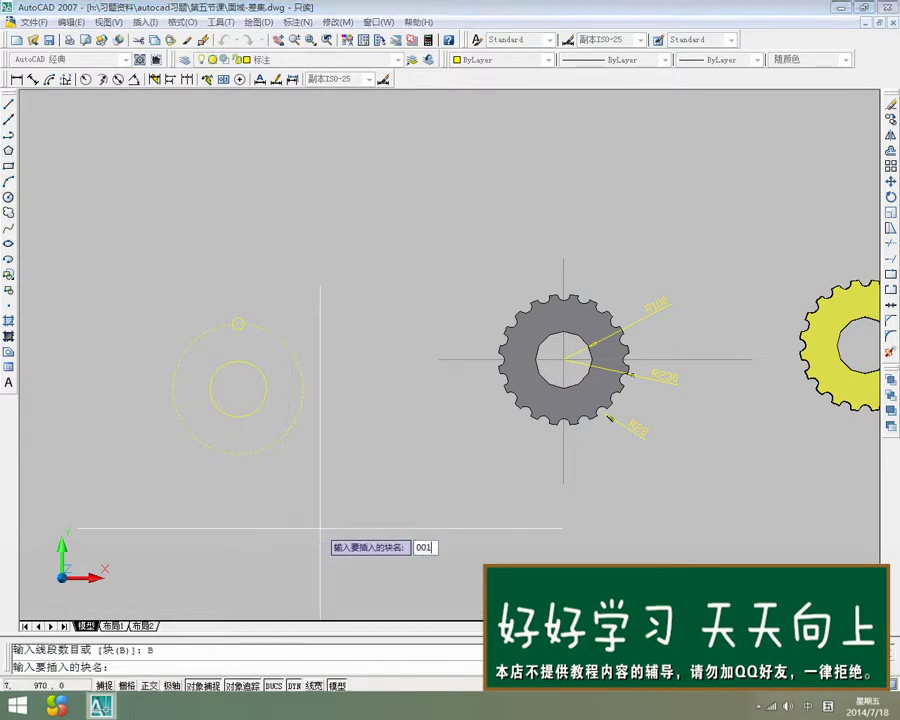
key(Return)
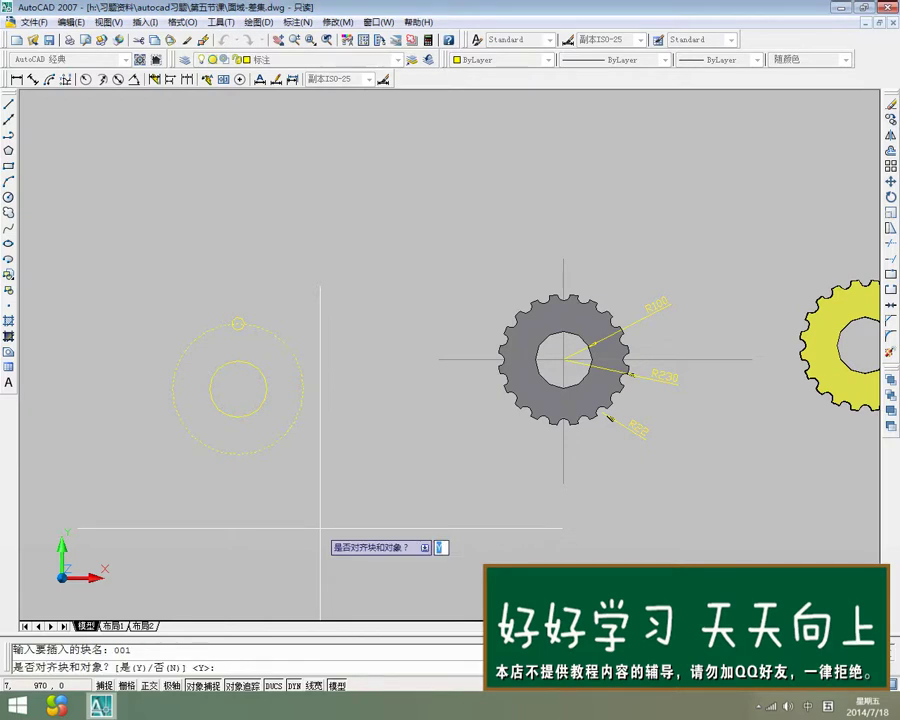
key(Return)
text(20)
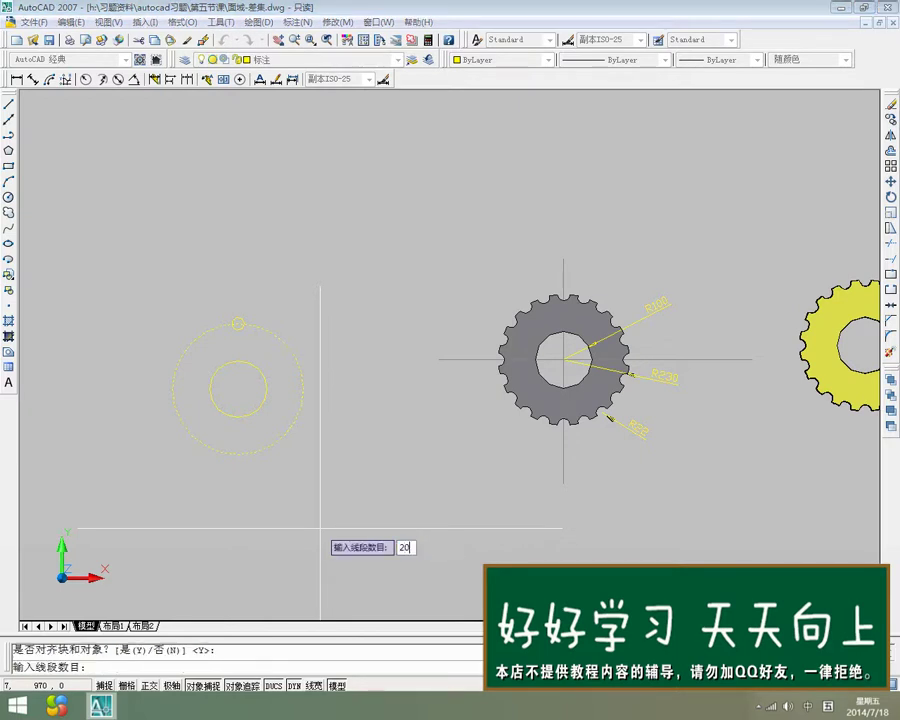
key(Return)
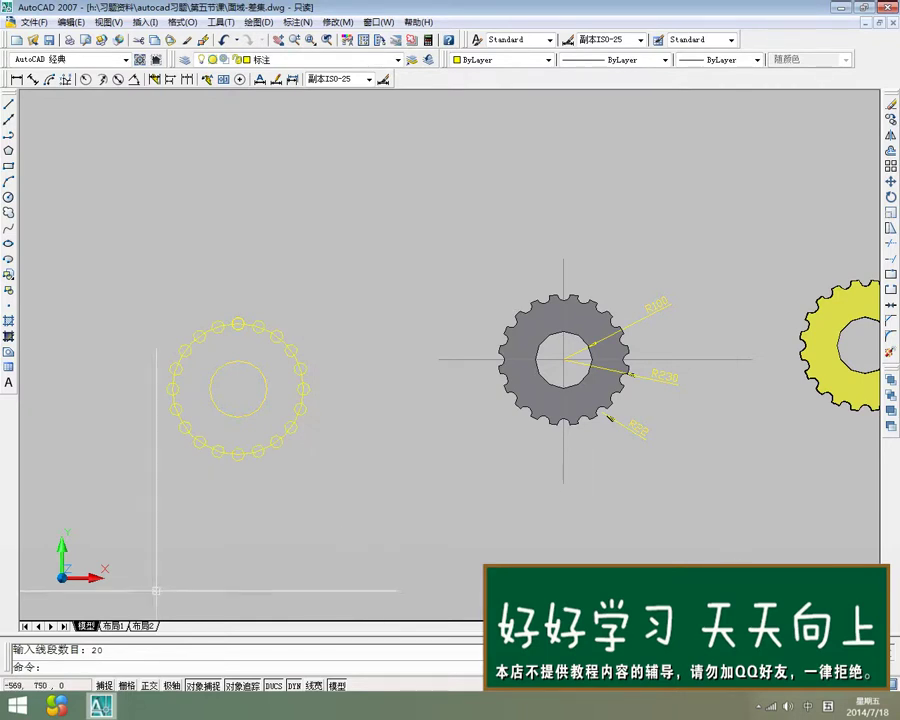
- Try to convert the two concentric circles and the ring of circle blocks into regions
click(8, 352)
click(314, 484)
click(125, 296)
key(Return)
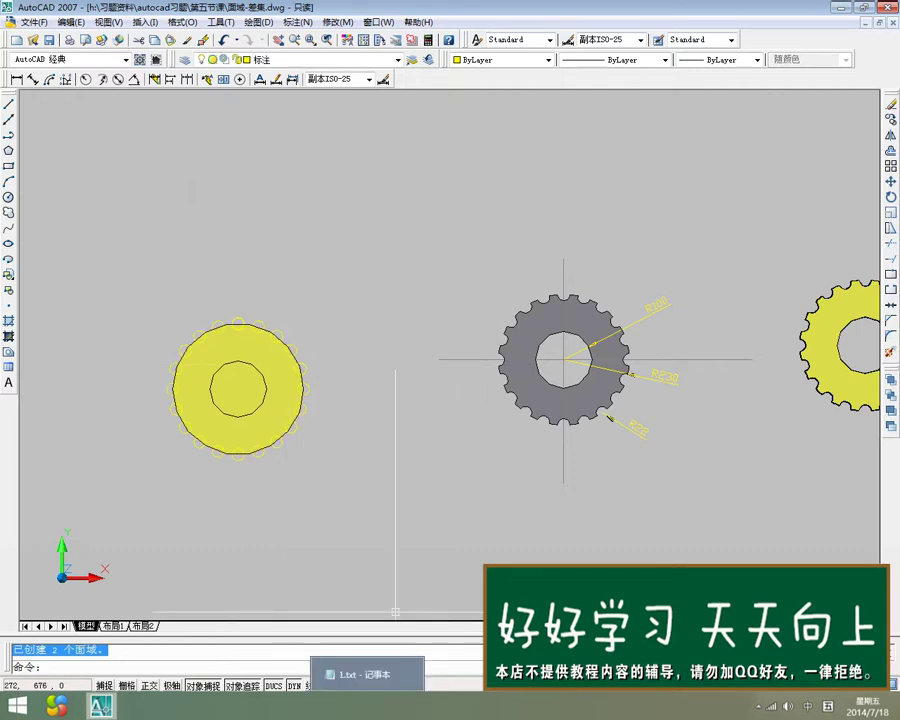
- Consult the Notepad file 1.txt for the note on modifying blocks, and return to the AutoCAD drawing
click(367, 674)
scroll(345, 496, up, 1)
scroll(345, 496, down, 1)
scroll(345, 496, down, 1)
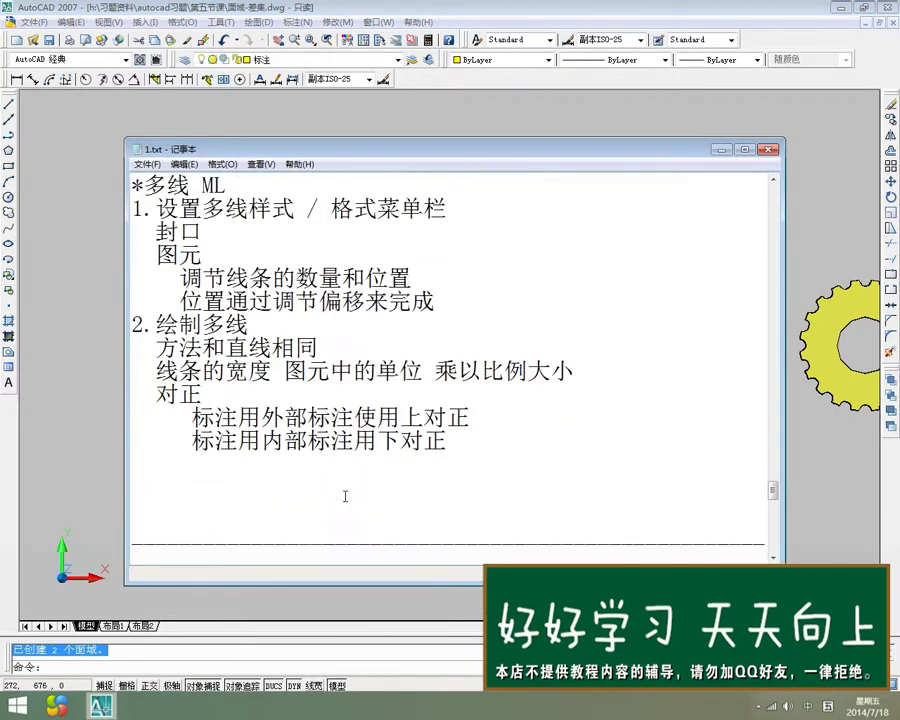
scroll(345, 496, up, 3)
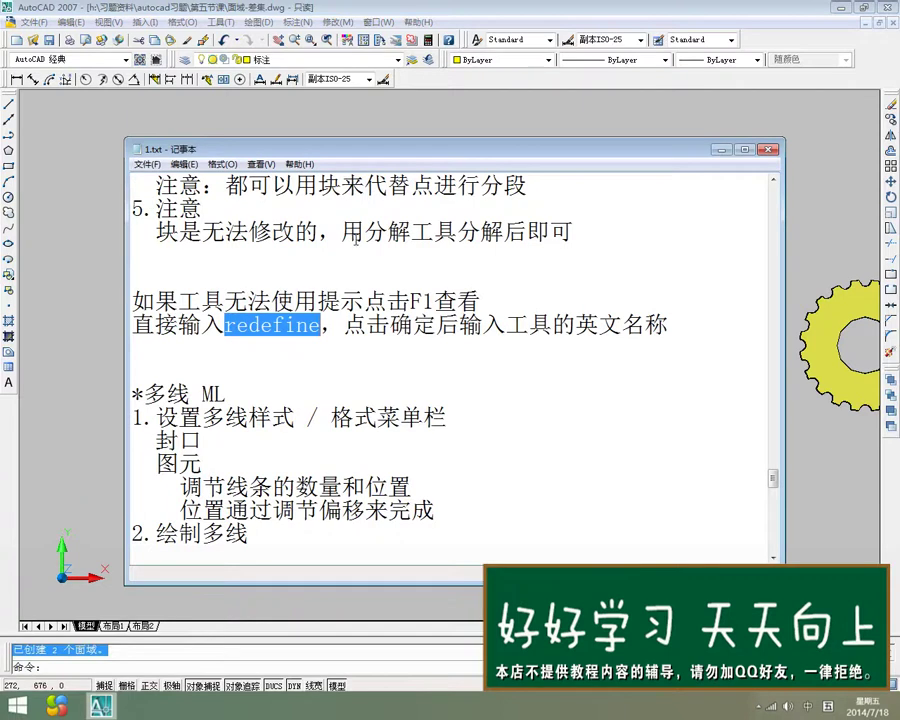
drag(318, 232, 482, 232)
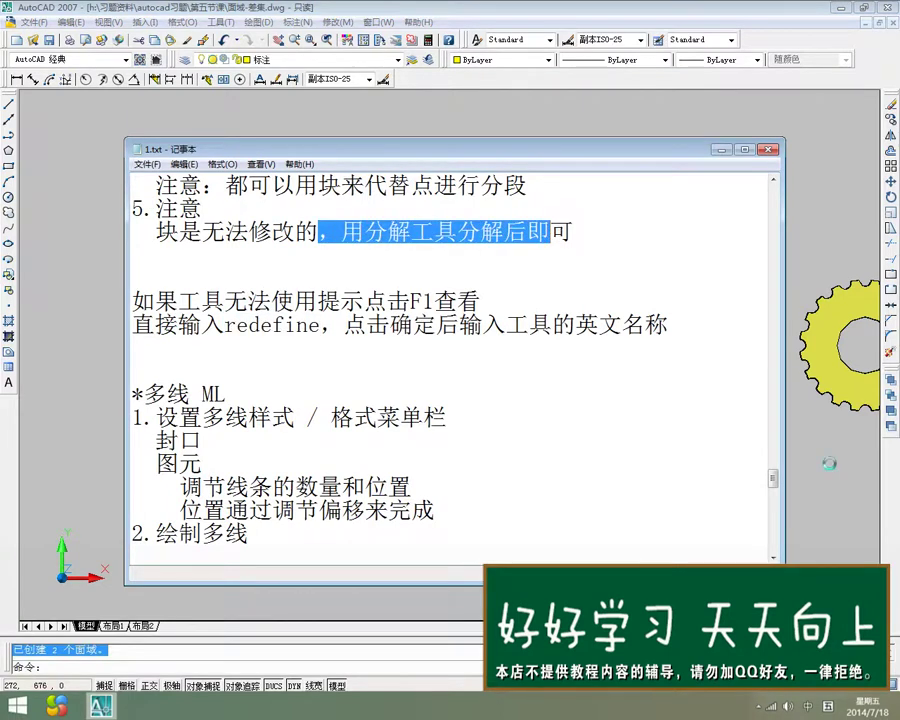
click(828, 463)
- Try to start Explode, and restore the unavailable command by running redefine with the command name explode
click(890, 352)
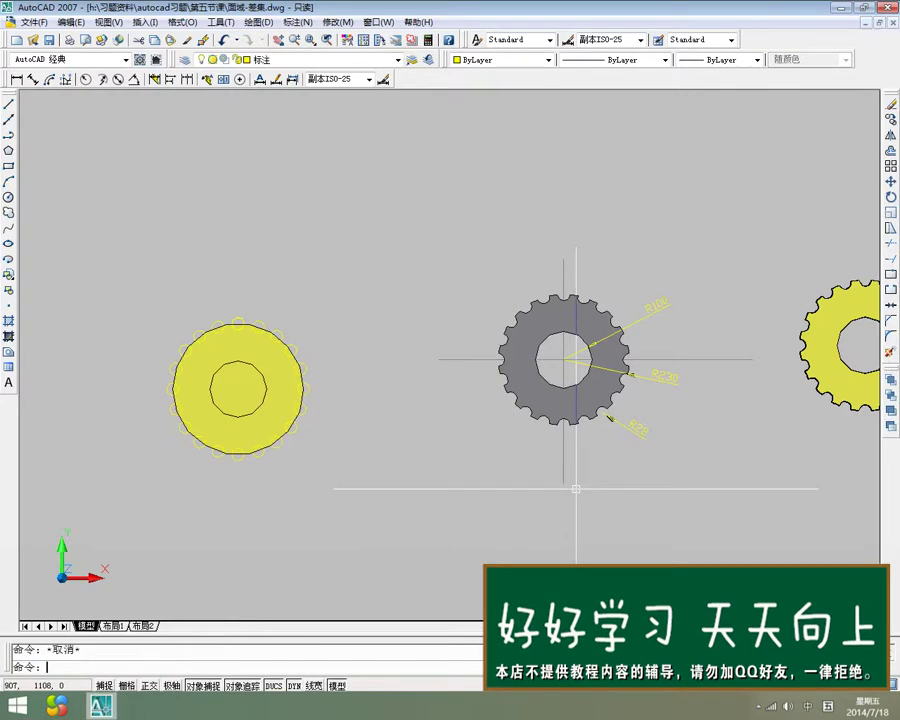
text(redef)
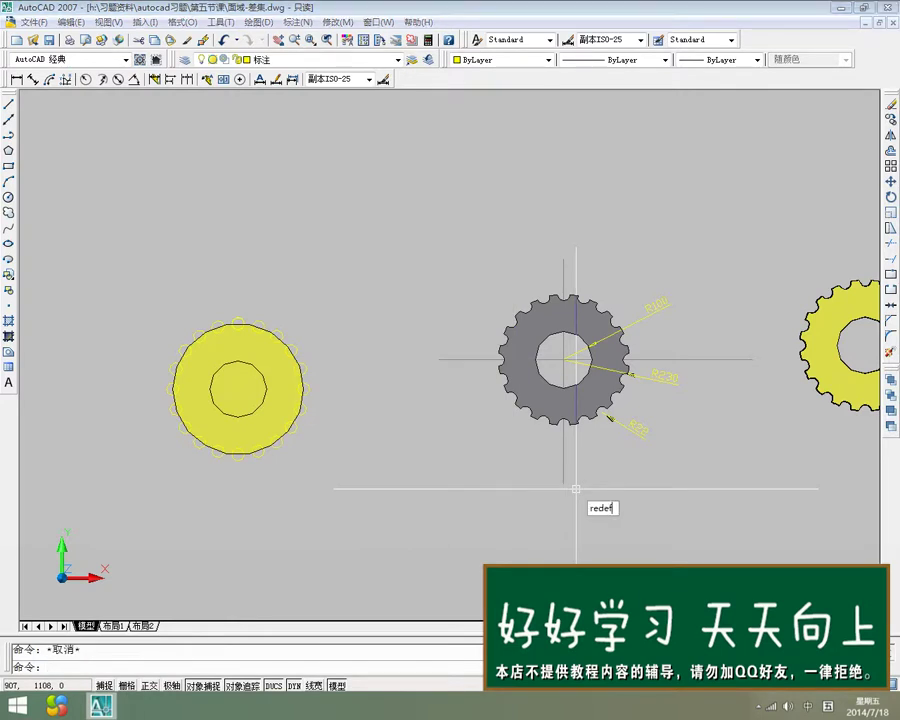
text(ine)
key(Return)
text(explode)
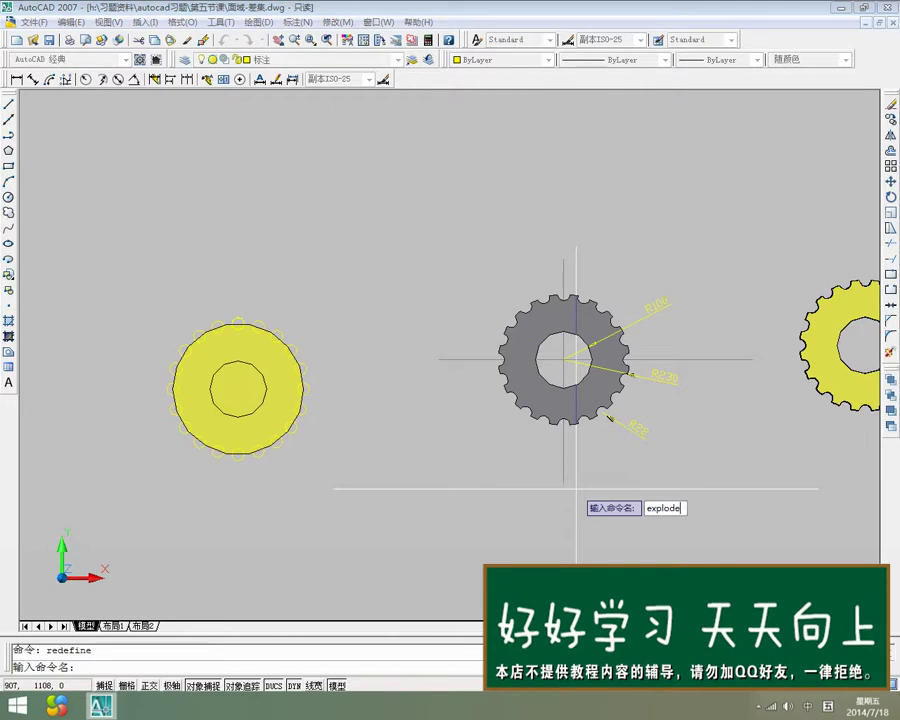
key(Return)
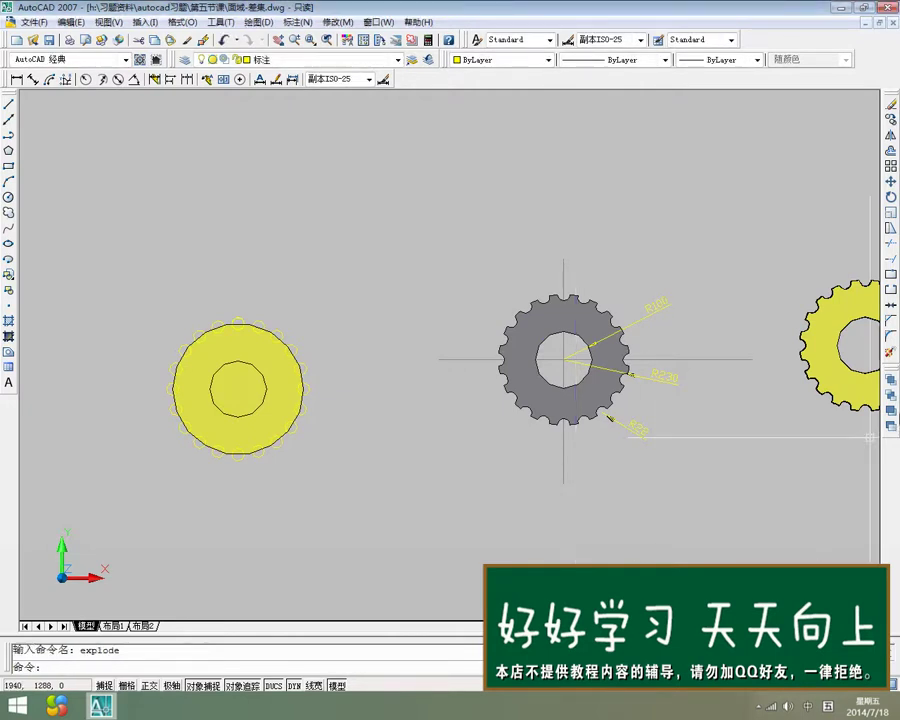
- Explode the concentric disc regions and all the circle blocks around the rim back into plain circles
click(893, 354)
click(368, 496)
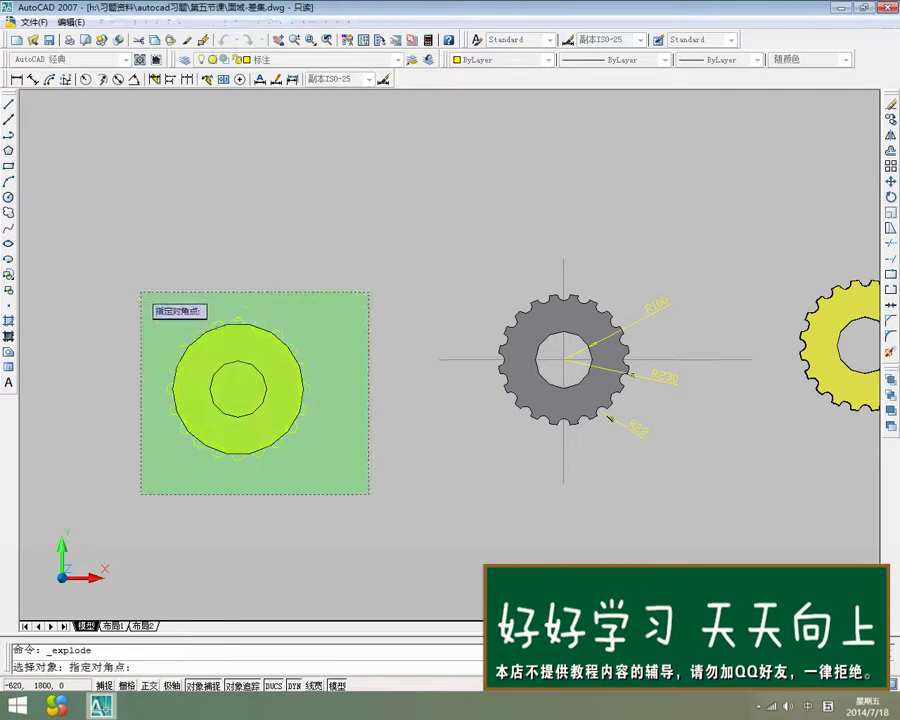
click(143, 300)
key(Return)
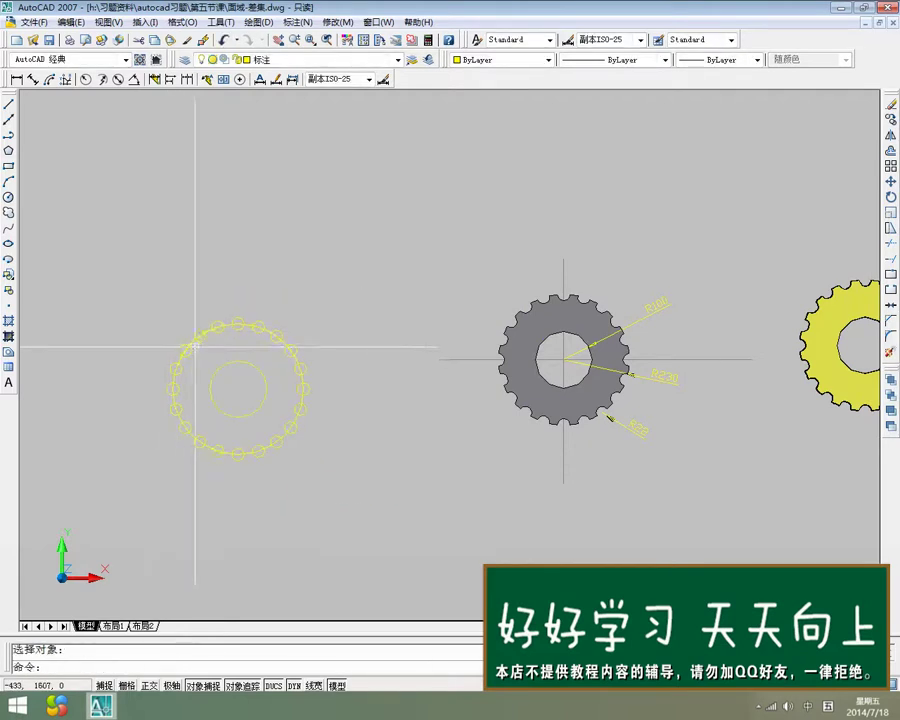
- Convert the concentric circles and all the small rim circles into regions
click(9, 353)
click(349, 498)
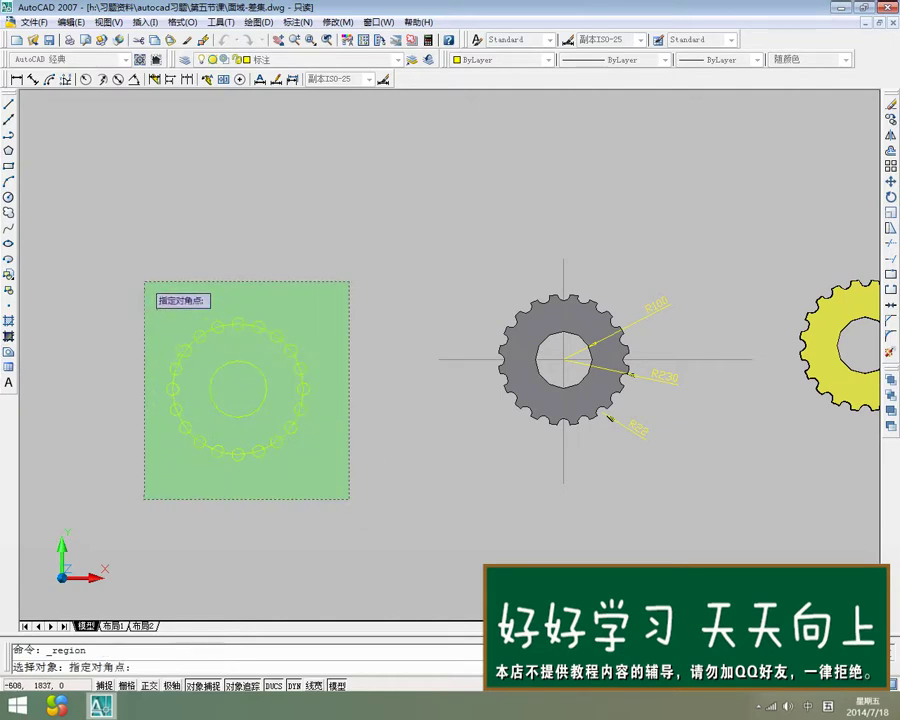
click(148, 284)
key(Return)
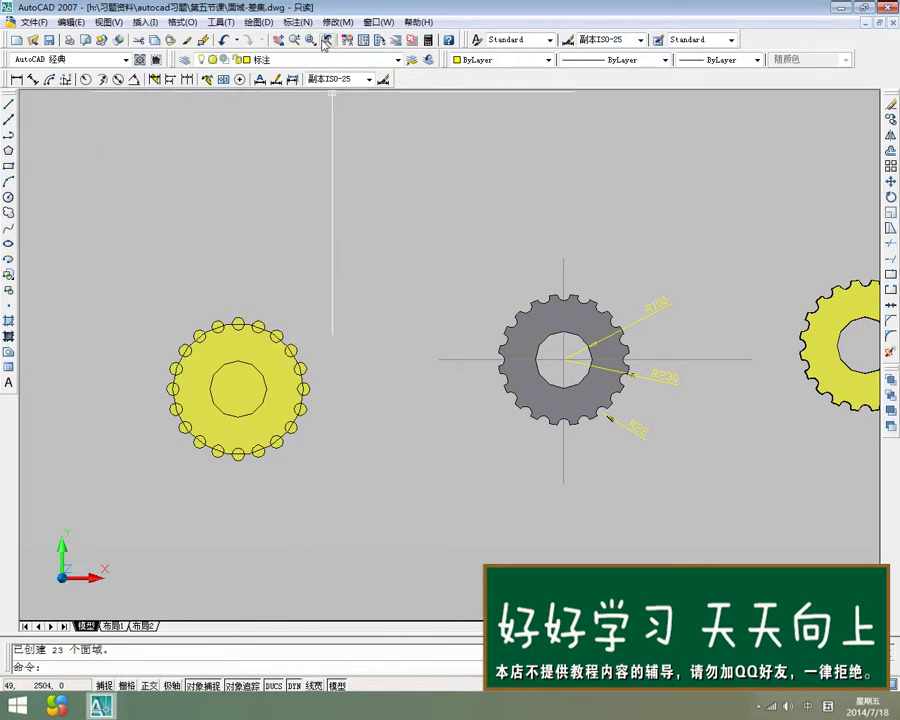
- Subtract the inner 100-radius region from the 230-radius region to cut the gear's centre hole
click(336, 22)
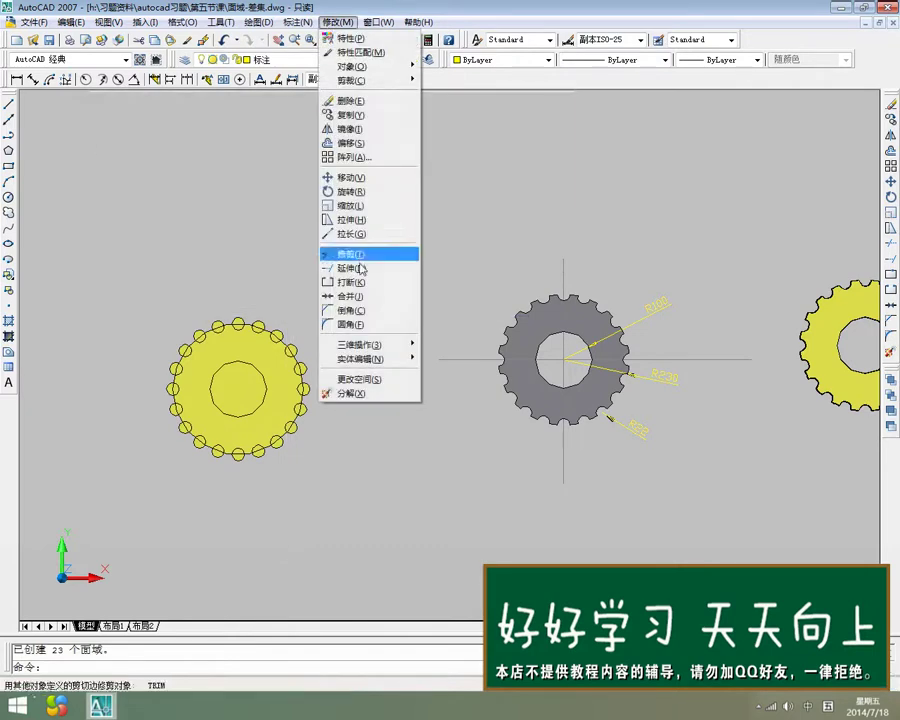
mouse_move(360, 360)
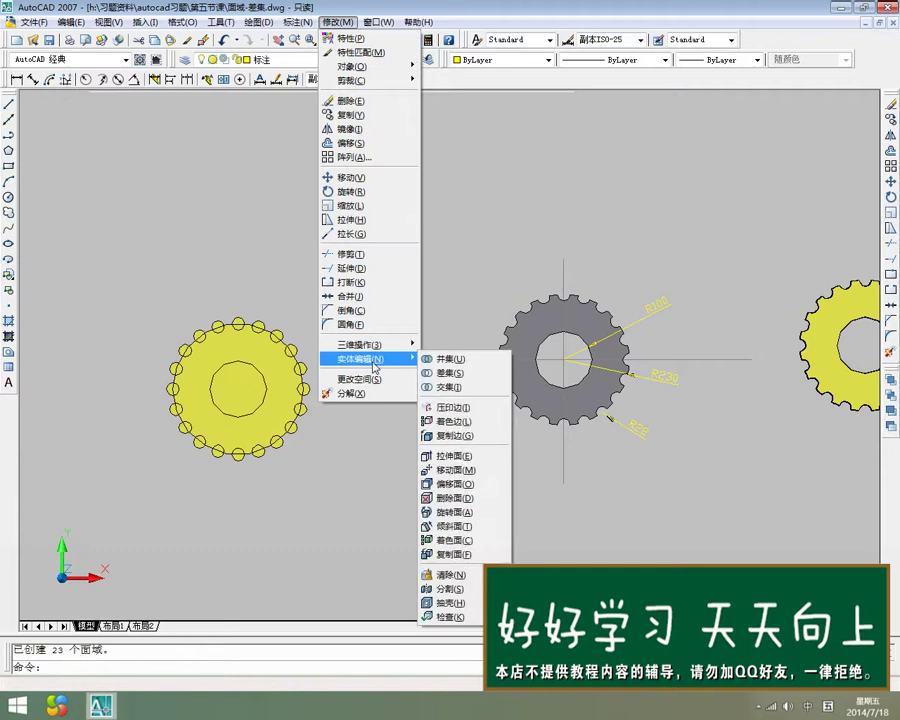
click(446, 372)
click(298, 388)
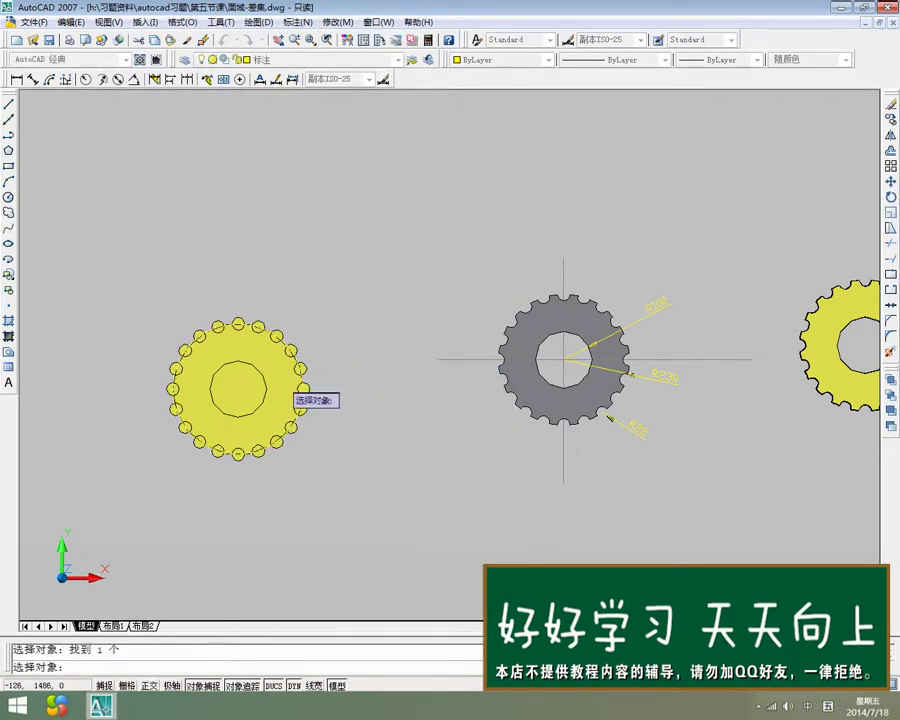
key(Return)
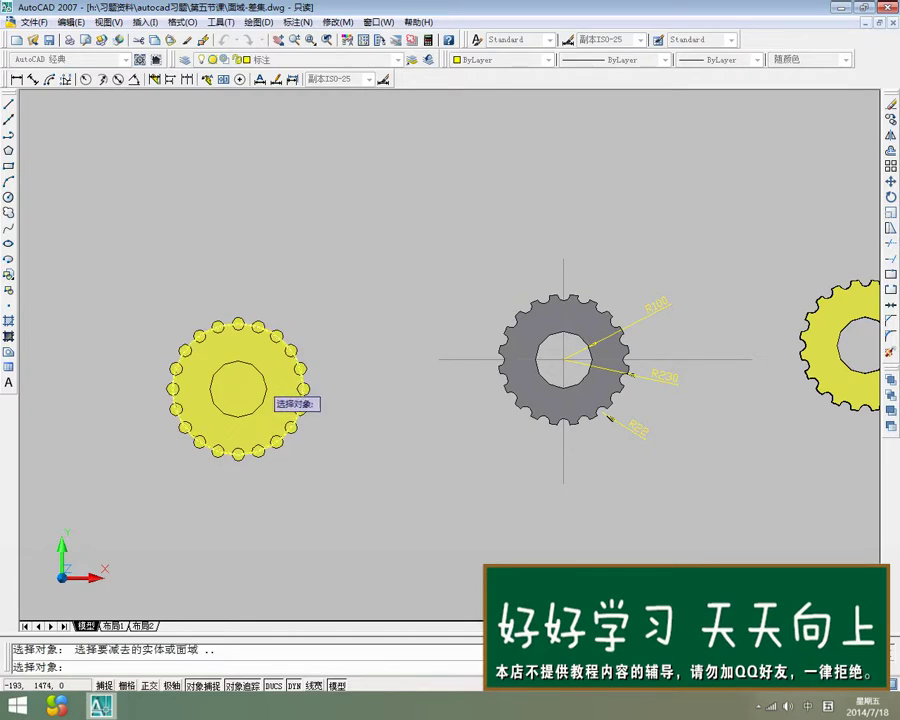
click(266, 390)
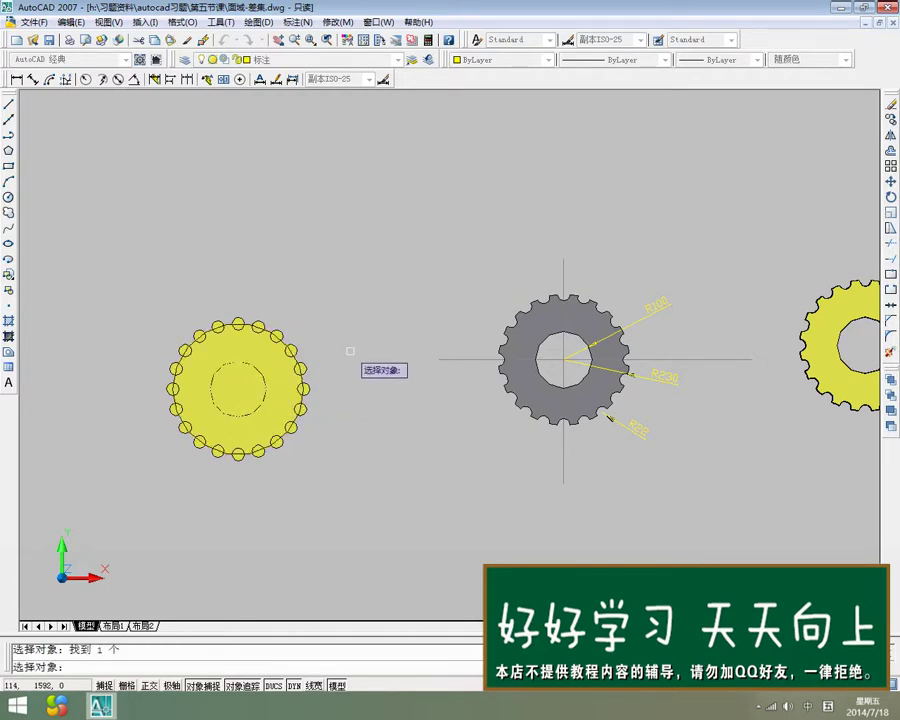
key(Return)
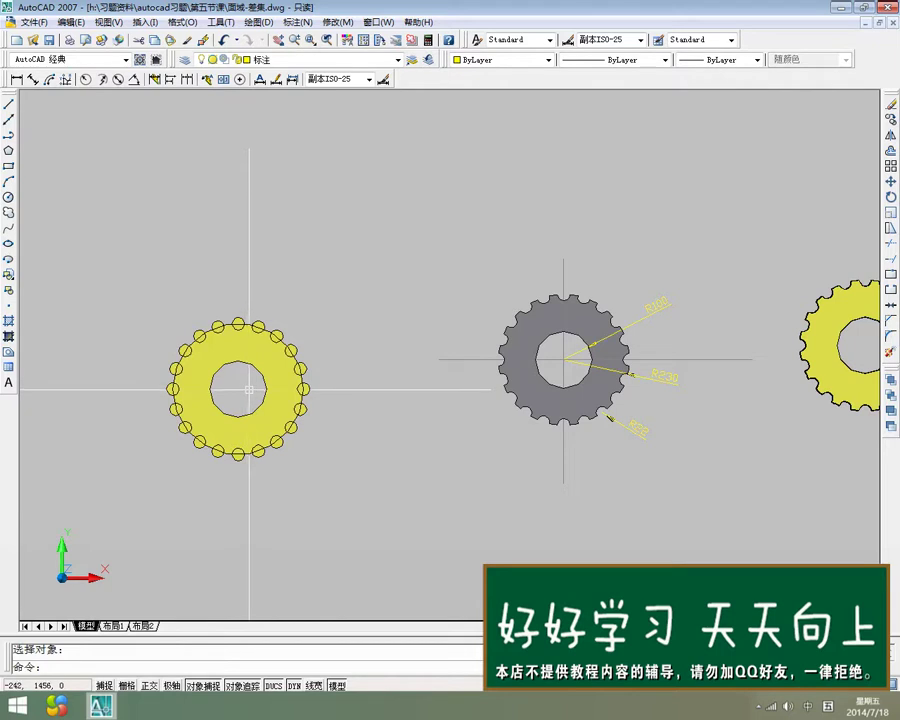
click(211, 382)
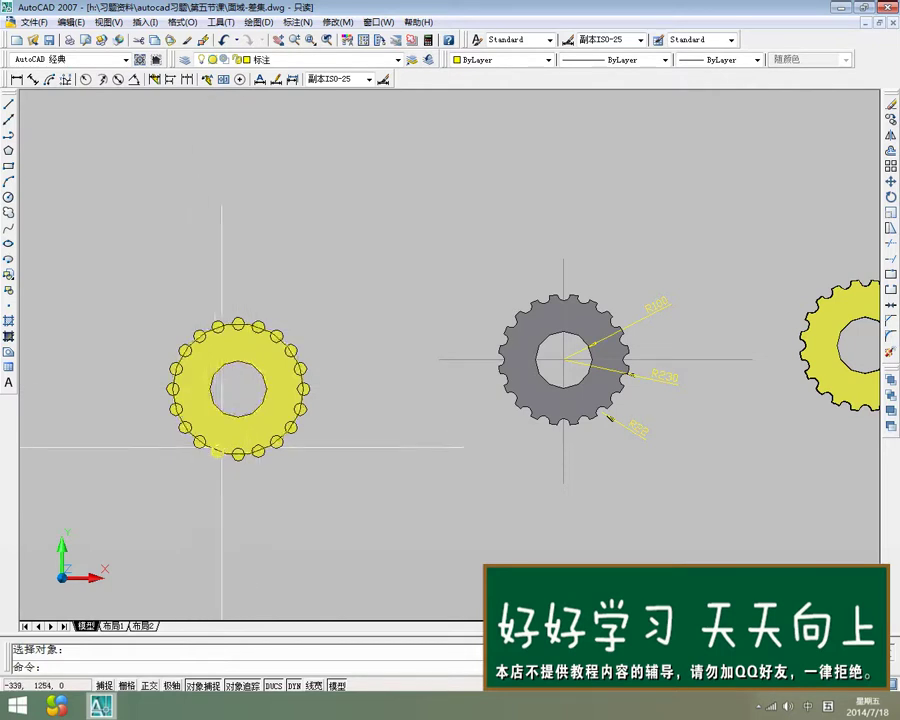
key(Return)
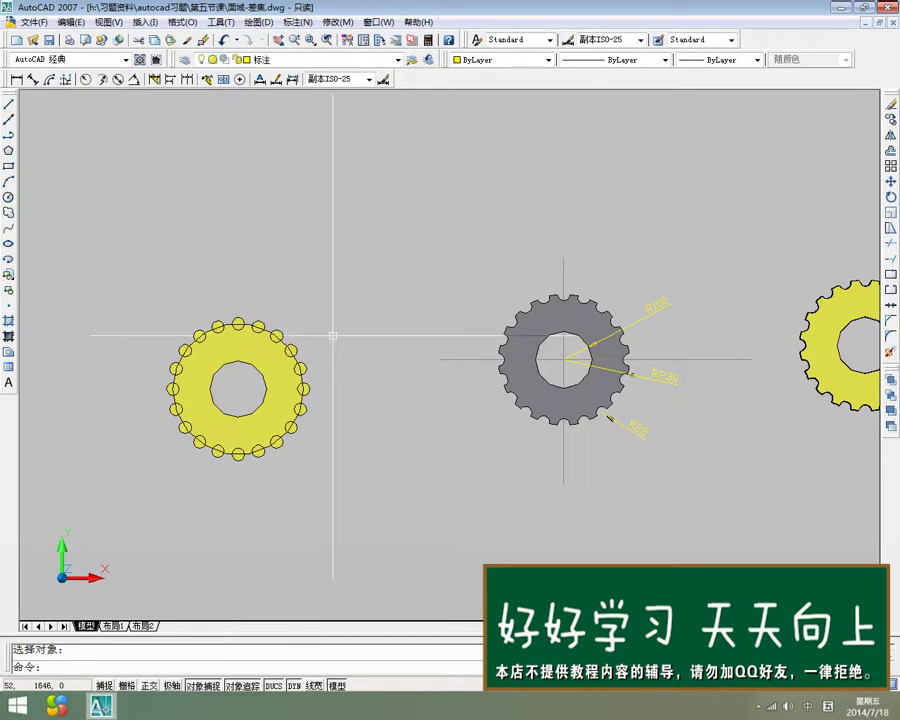
- Subtract all the small rim circle regions from the ring region to cut the notches around the gear's edge
click(339, 22)
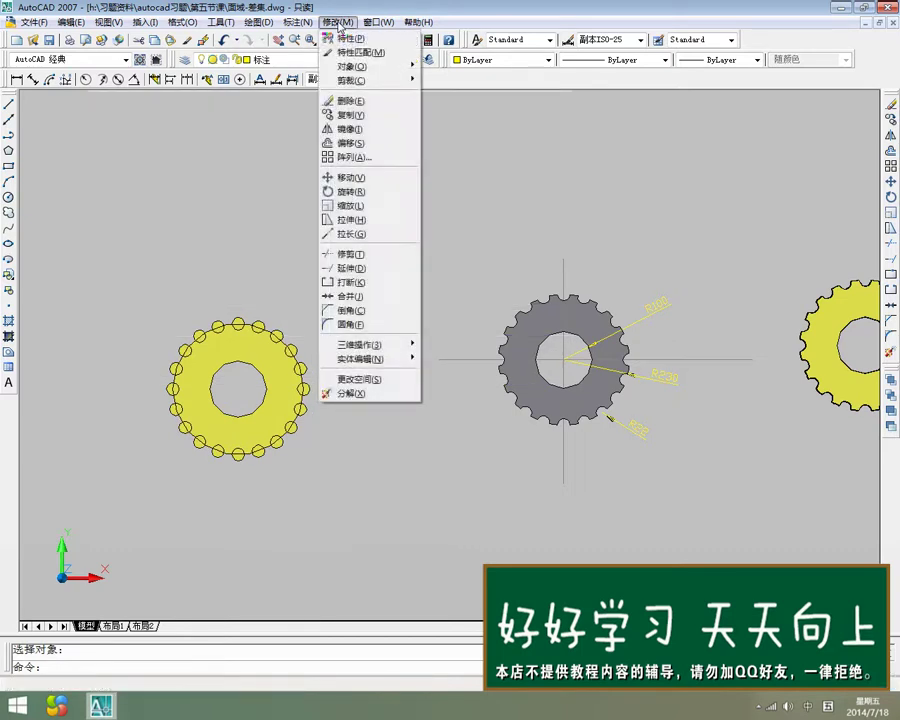
mouse_move(352, 365)
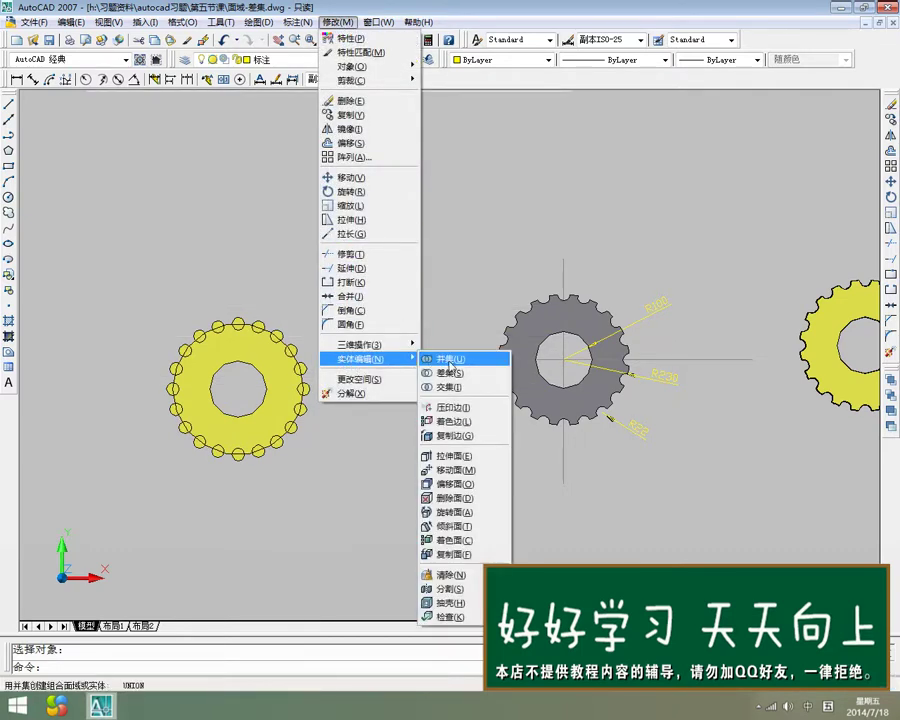
click(446, 372)
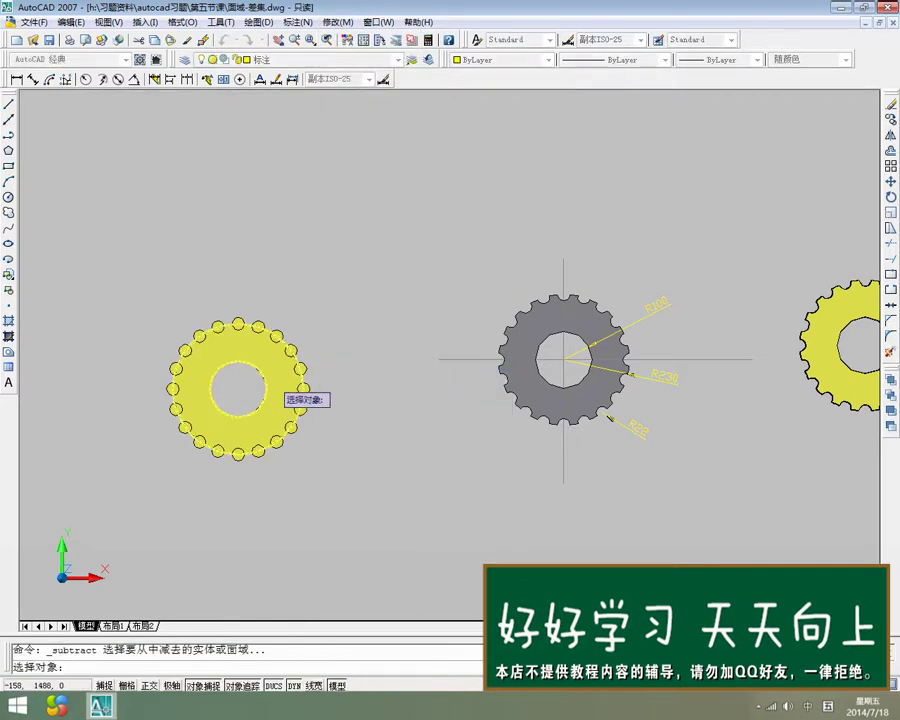
click(273, 379)
key(Return)
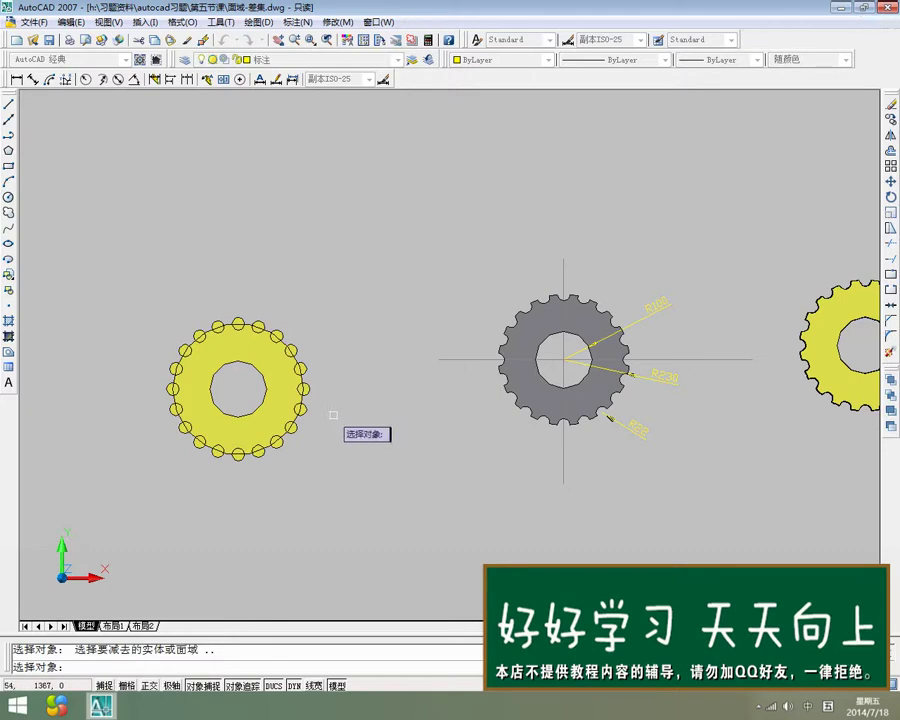
click(354, 483)
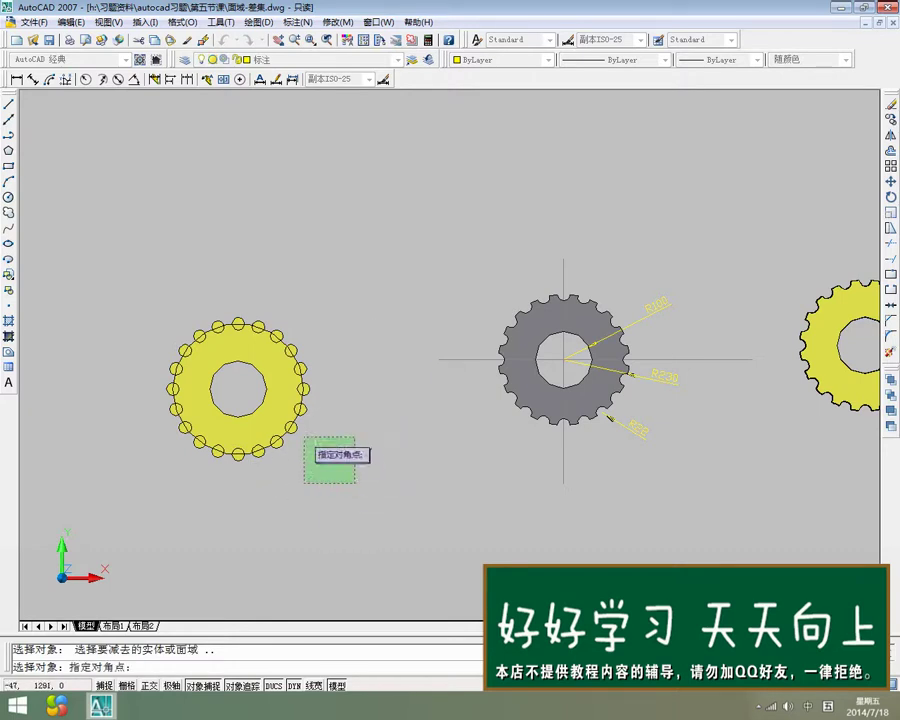
click(152, 321)
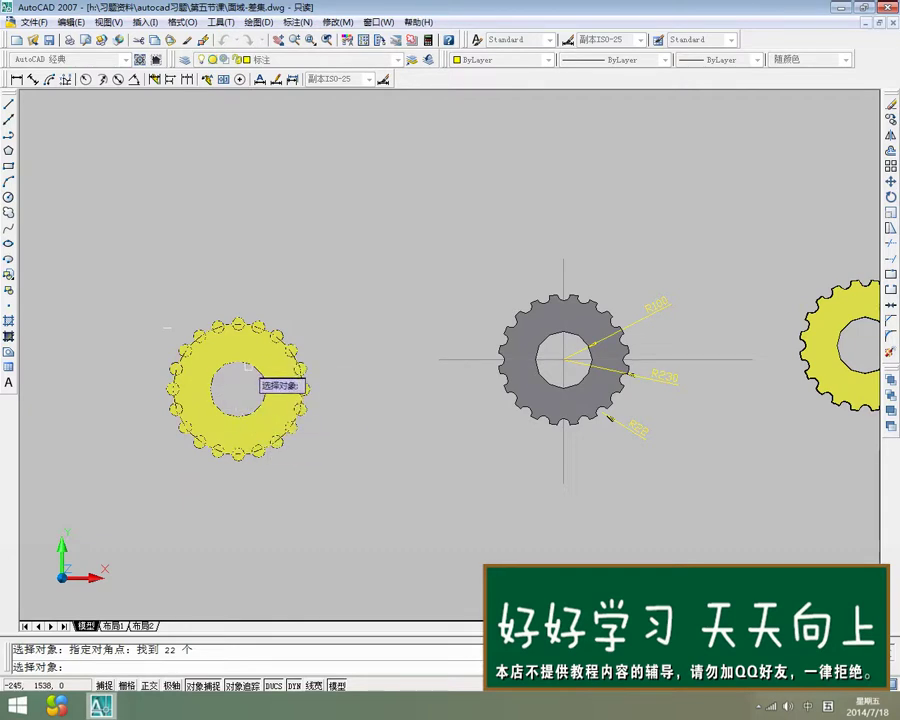
scroll(315, 364, up, 1)
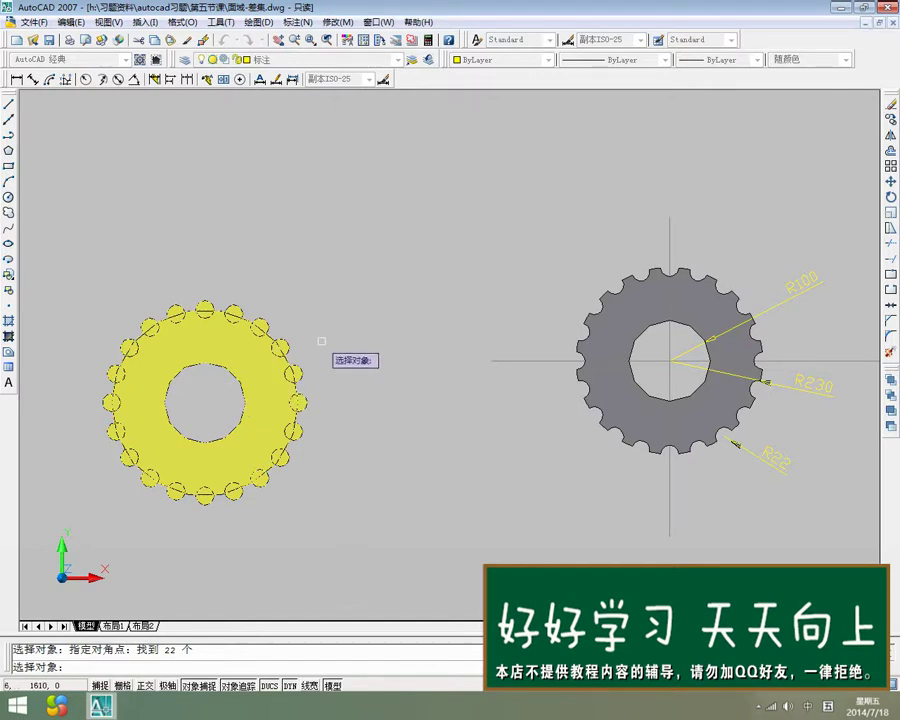
key(Return)
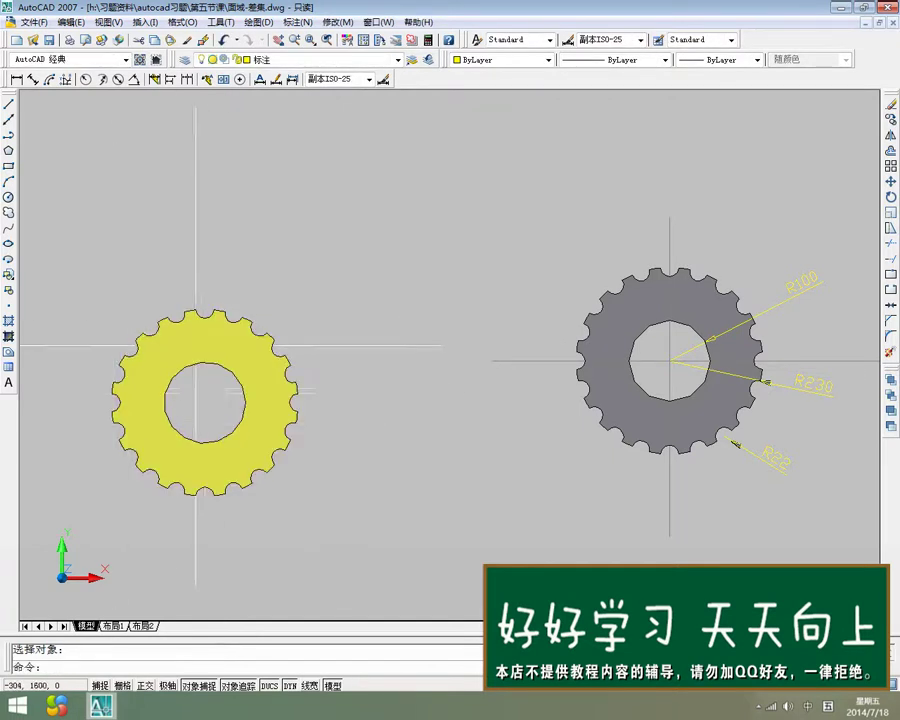
click(150, 345)
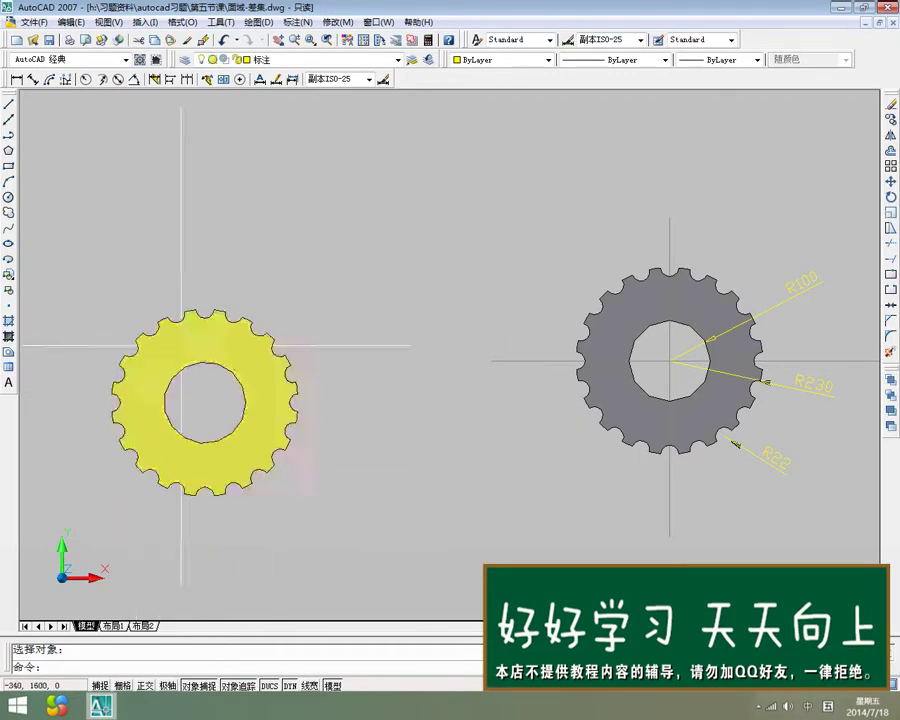
key(Escape)
- Switch the gear drawing from the plan view to the southeast isometric view
scroll(294, 353, down, 2)
middle_drag(318, 365, 299, 365)
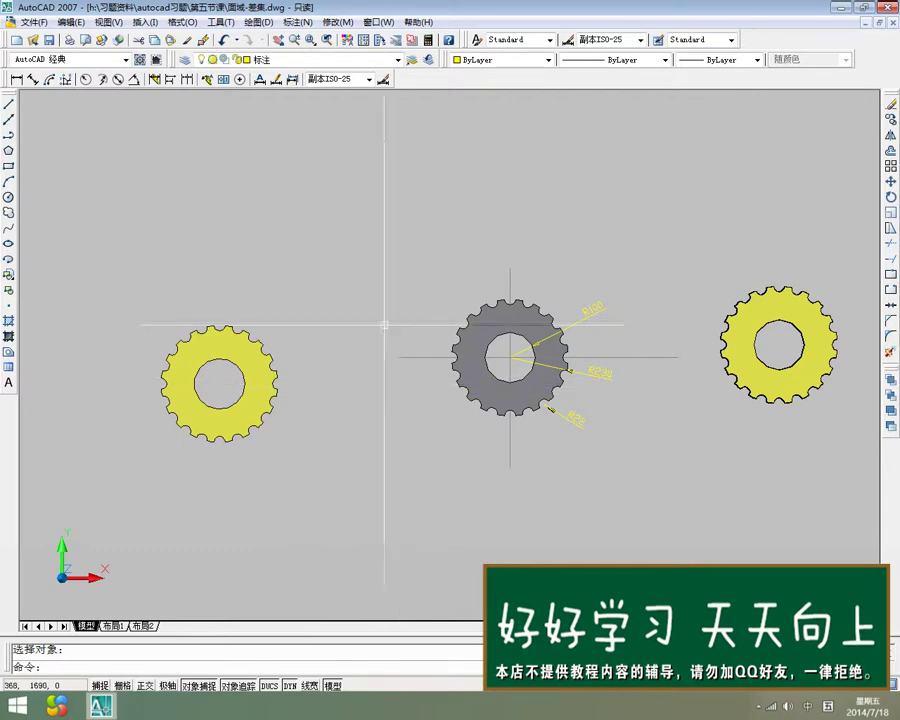
click(108, 22)
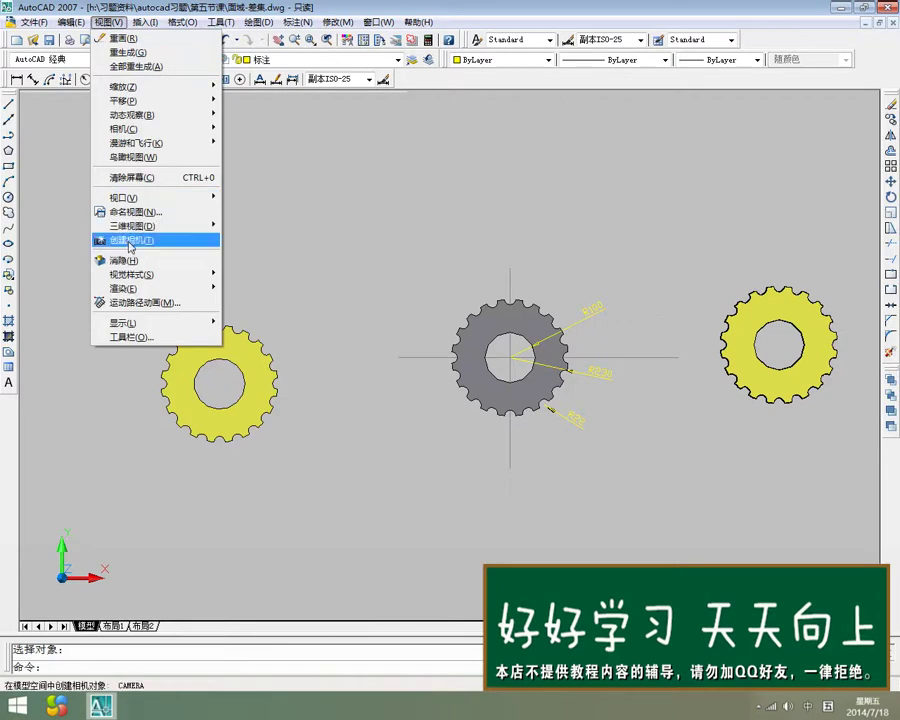
mouse_move(131, 235)
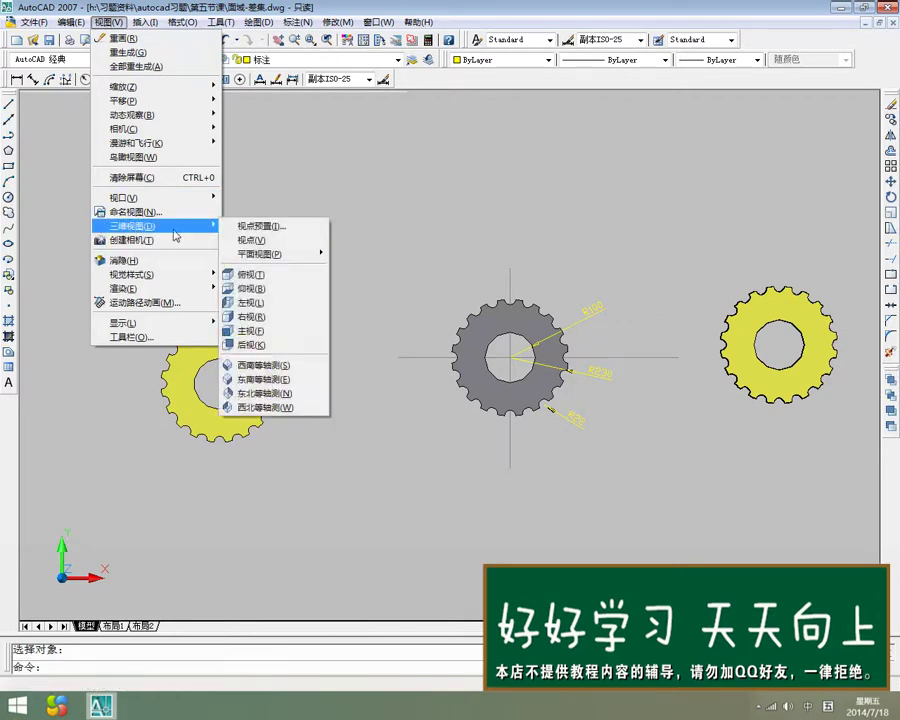
click(255, 364)
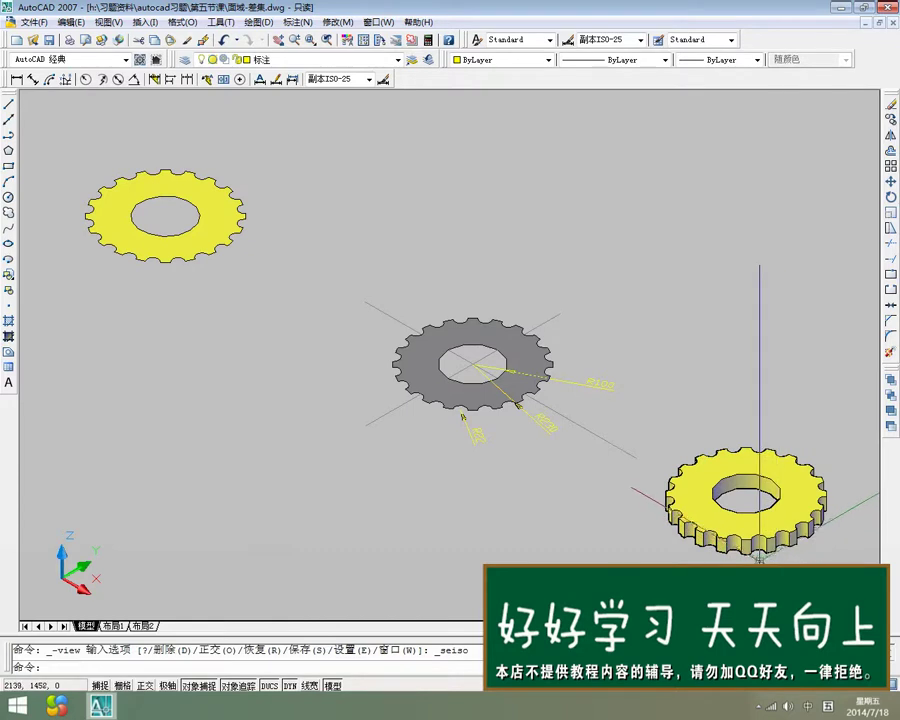
mouse_move(184, 281)
middle_down()
mouse_move(209, 319)
mouse_move(234, 409)
middle_up()
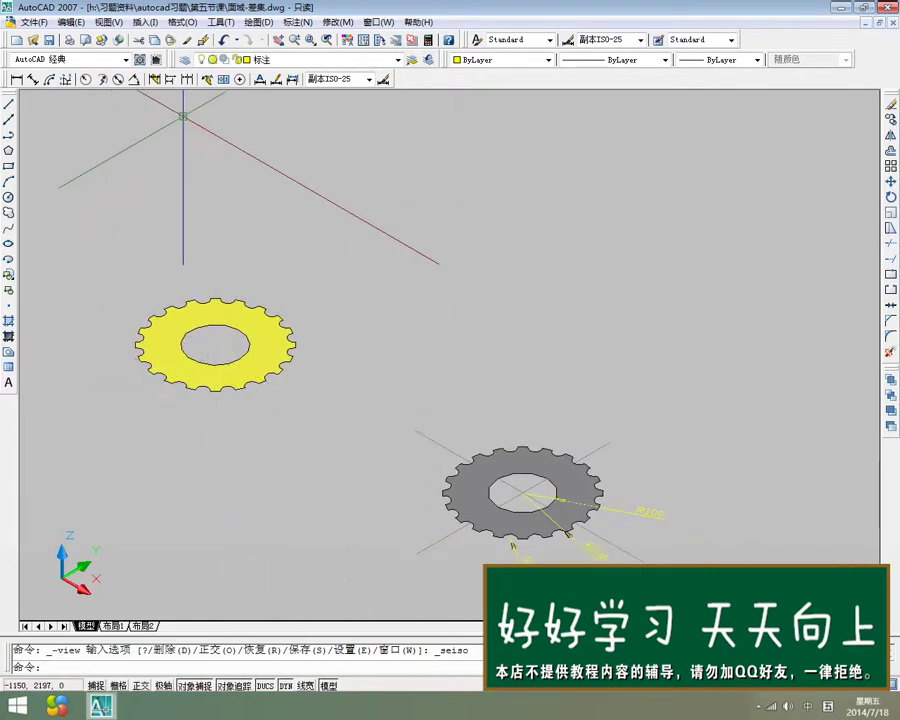
- Extrude the newly made yellow gear region to a height of 50
click(256, 22)
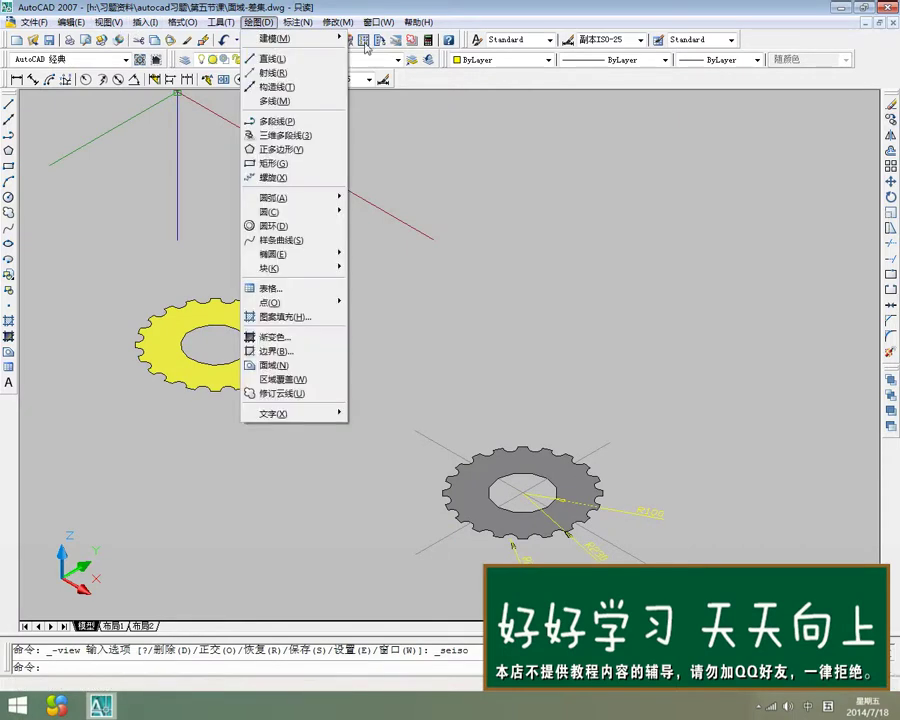
mouse_move(278, 38)
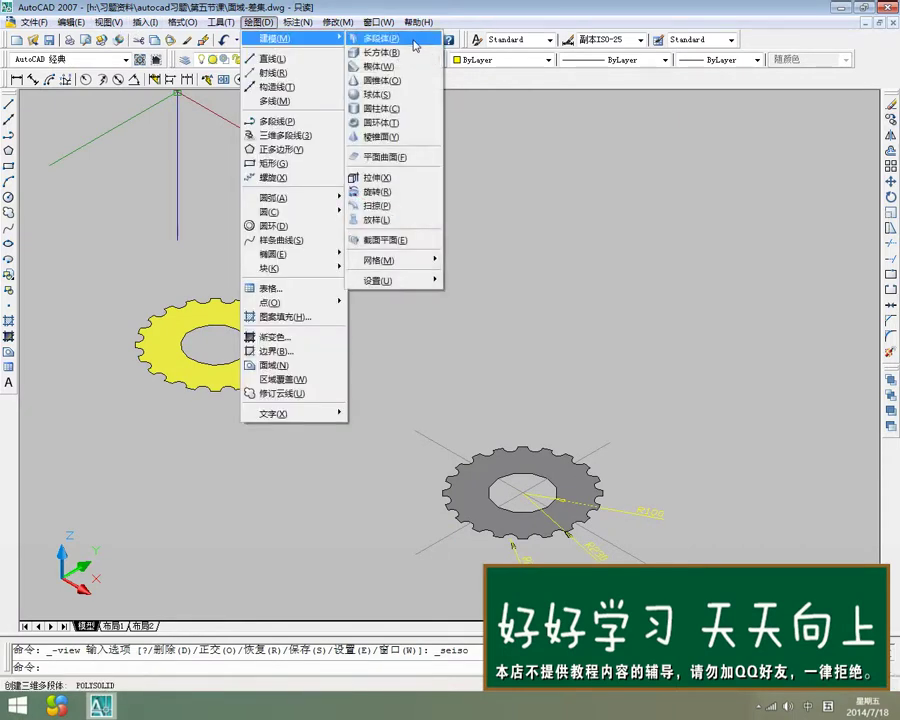
click(377, 177)
click(276, 344)
key(Return)
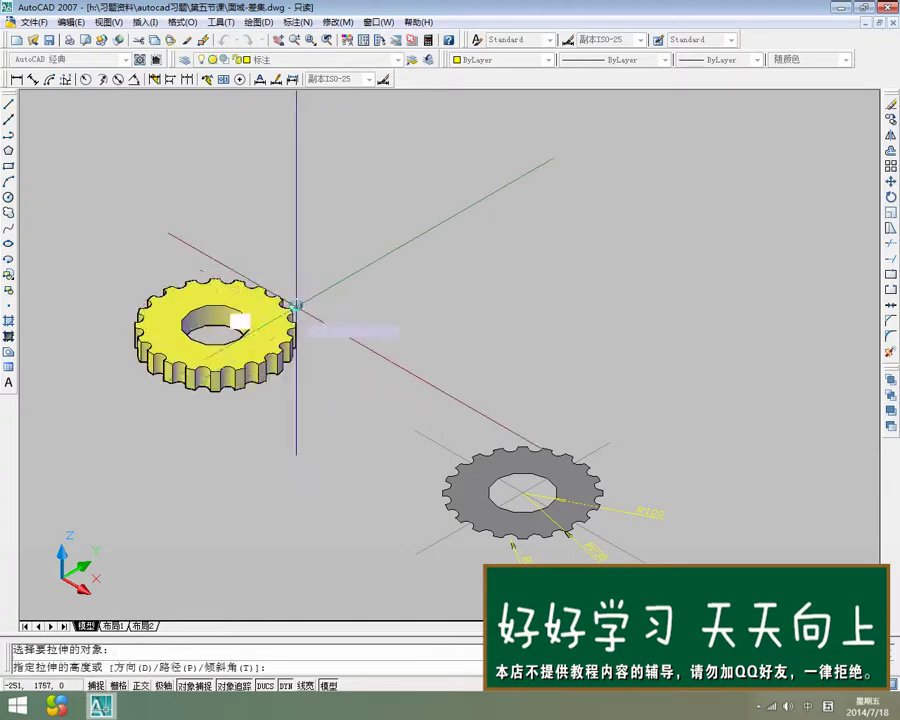
text(50)
key(Return)
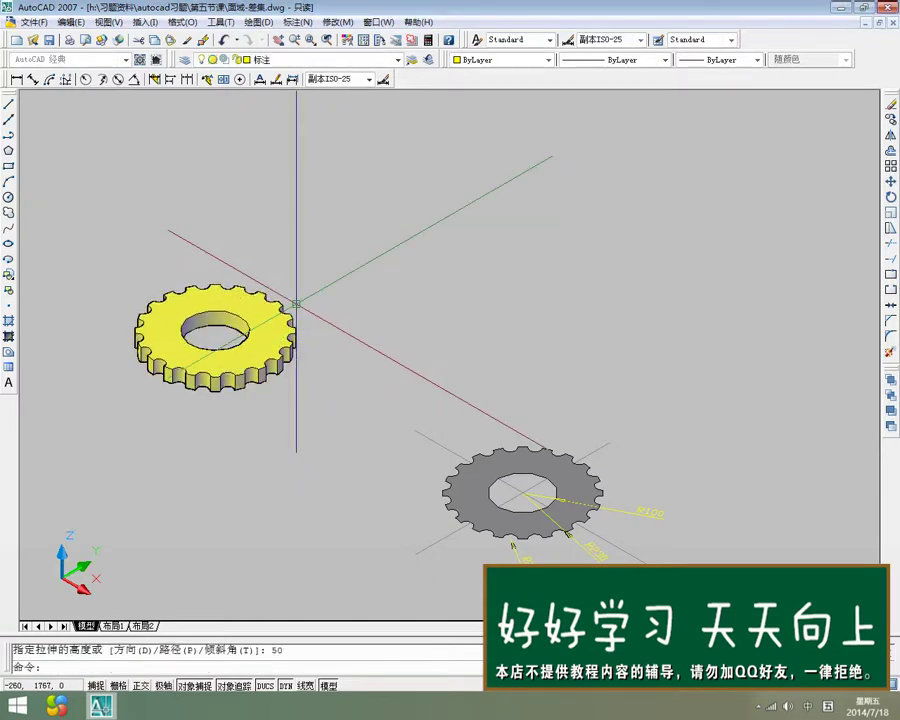
shift+middle_drag(450, 350, 425, 352)
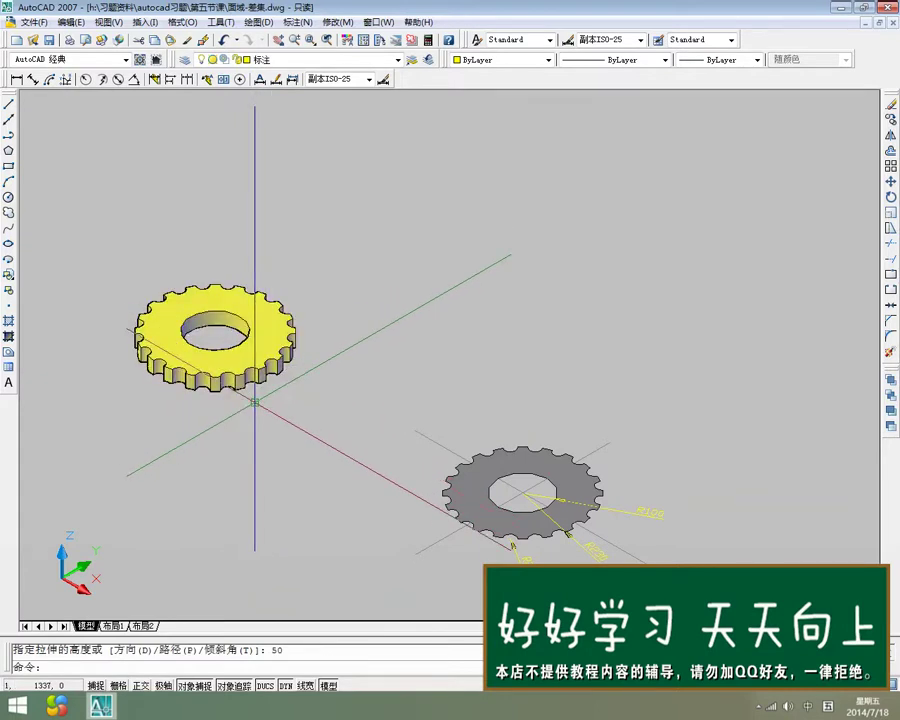
middle_drag(258, 402, 285, 426)
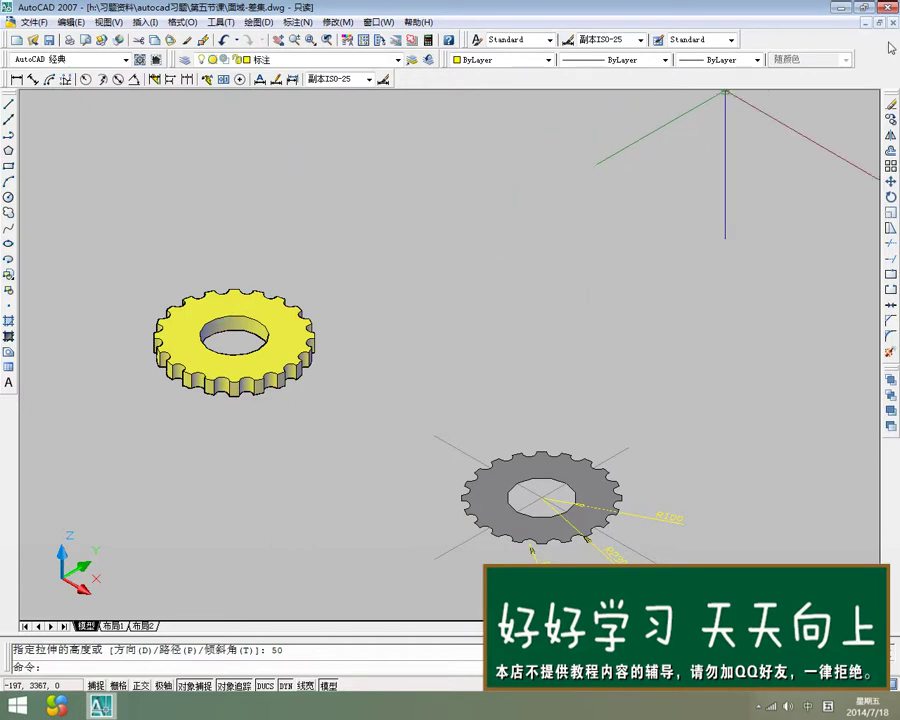
- Close the gear drawing without saving its changes, and set the crescent drawing's visual style to 2D Wireframe
key(Escape)
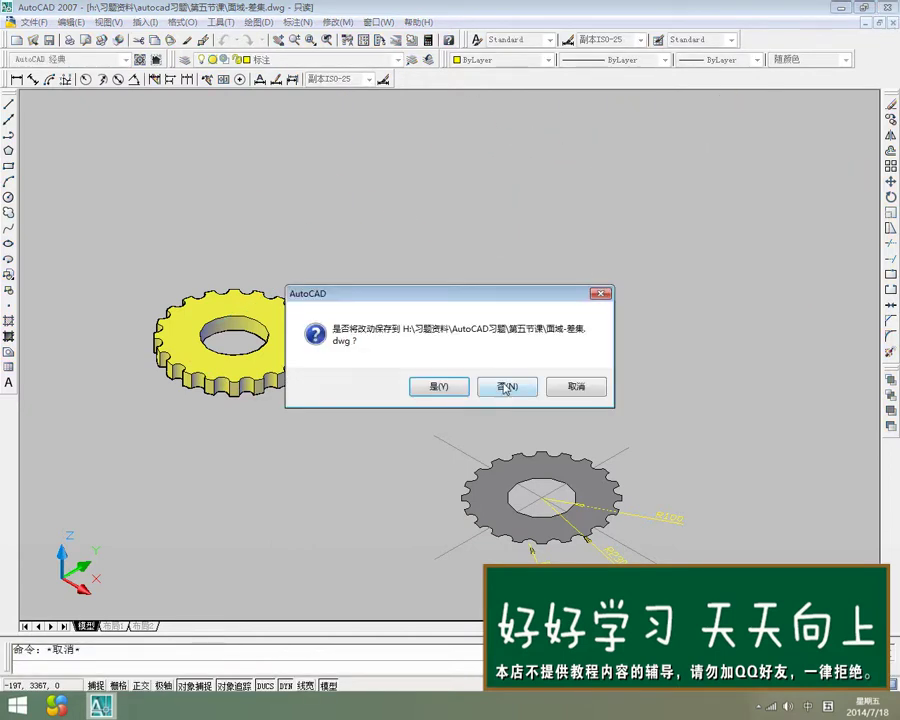
click(506, 387)
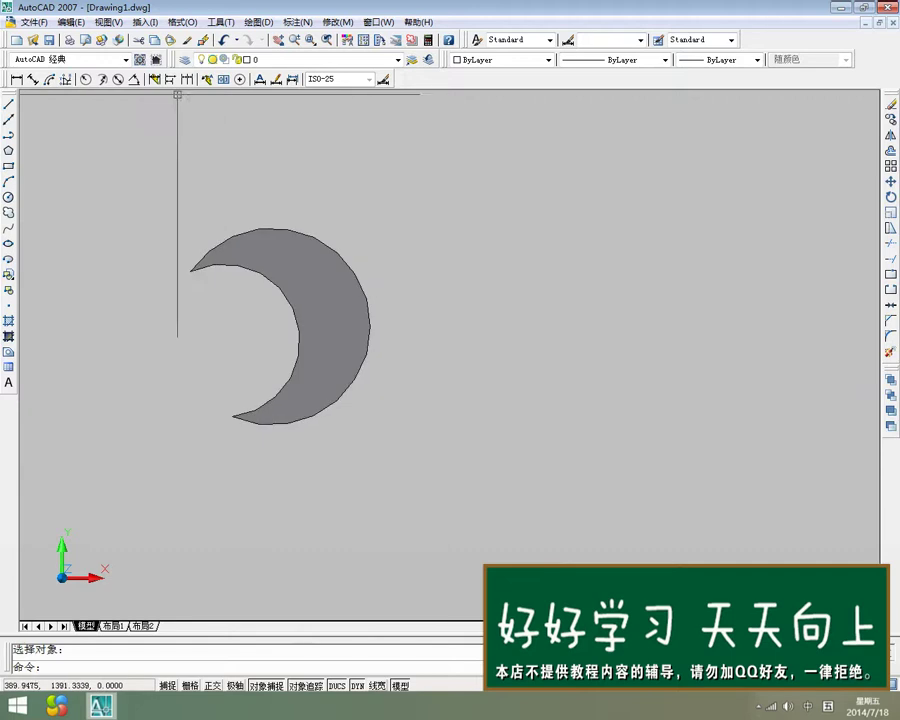
click(108, 21)
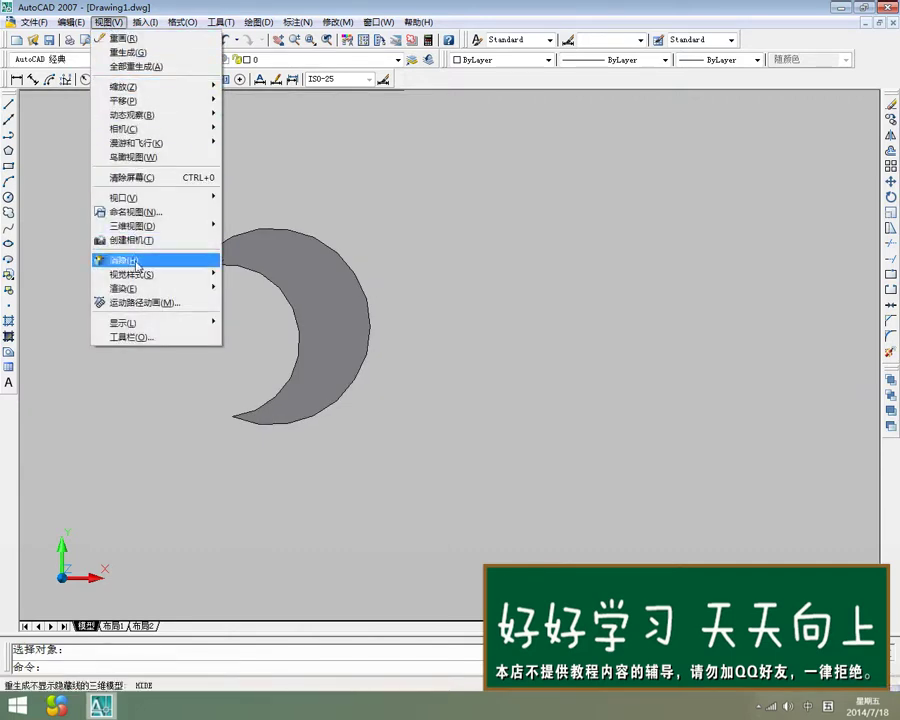
mouse_move(190, 274)
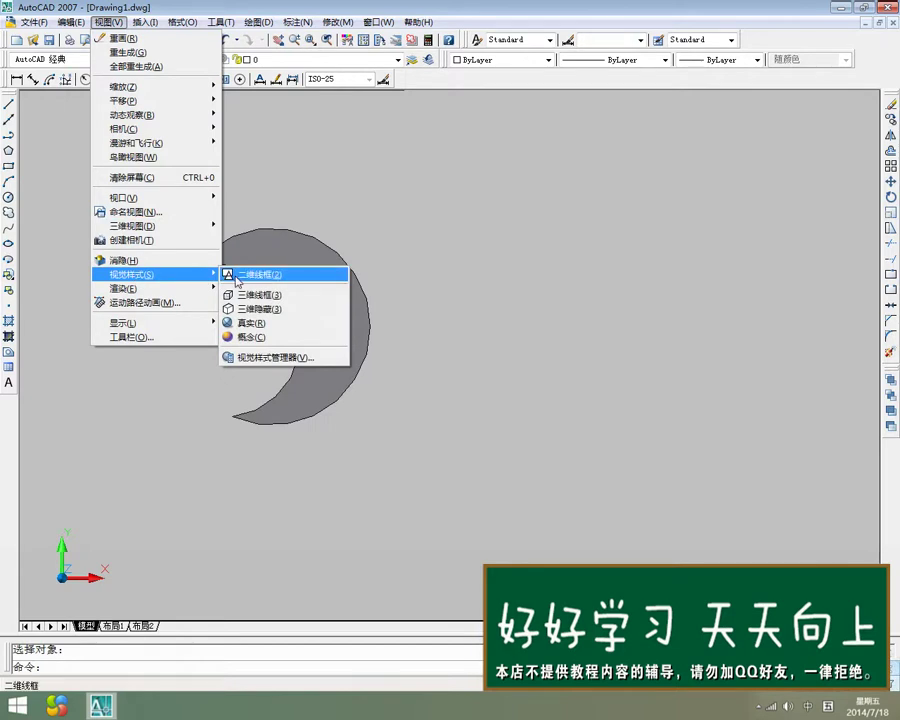
click(237, 276)
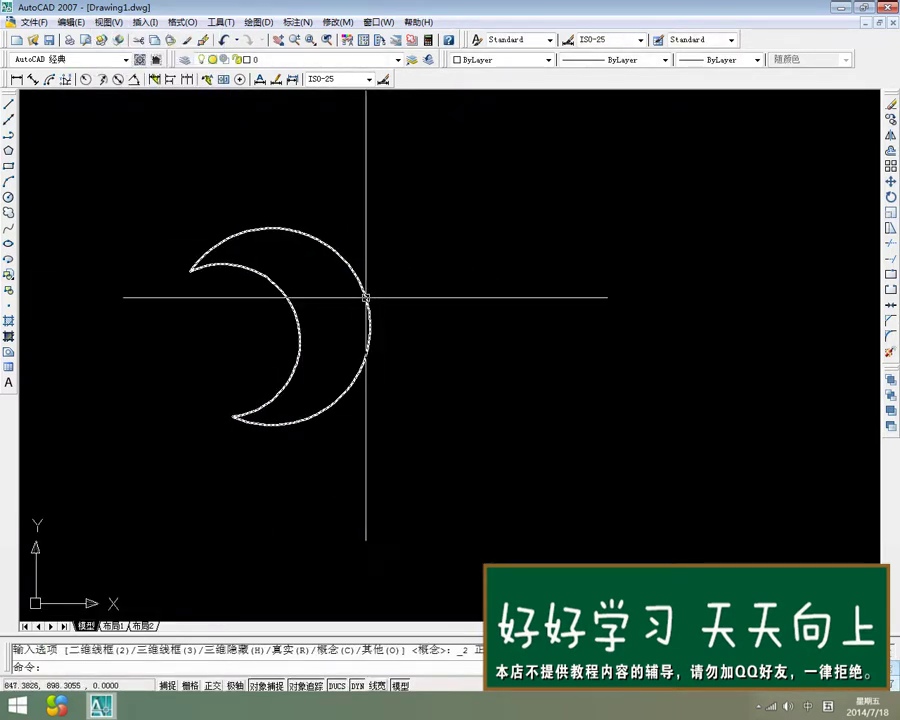
- Switch to the Notepad file 1.txt and write the heading "面域 reg" below the last divider line
key(alt+Tab)
scroll(329, 511, down, 10)
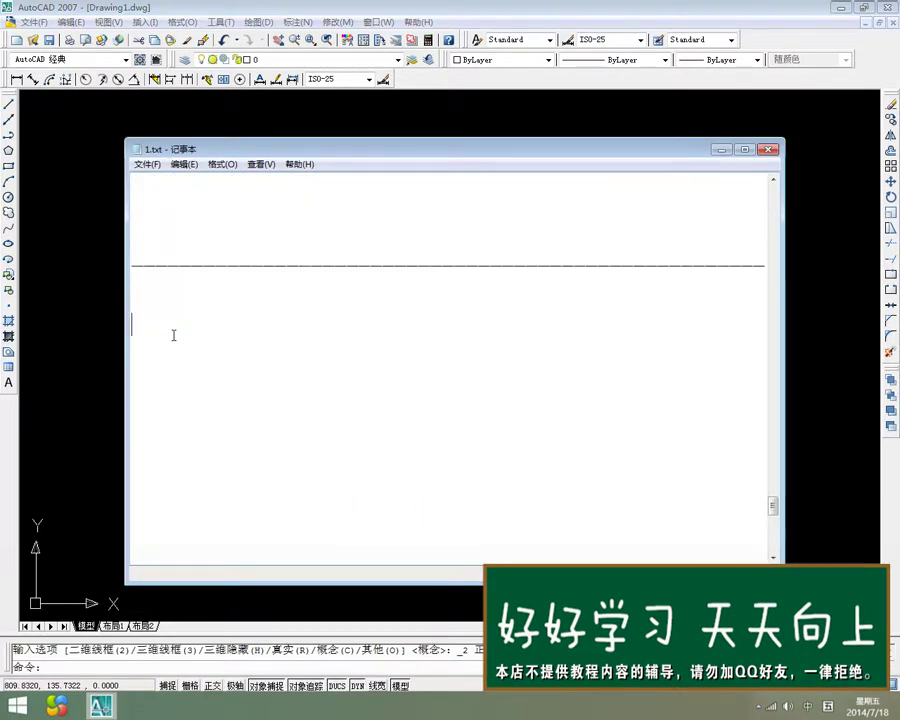
text(mian)
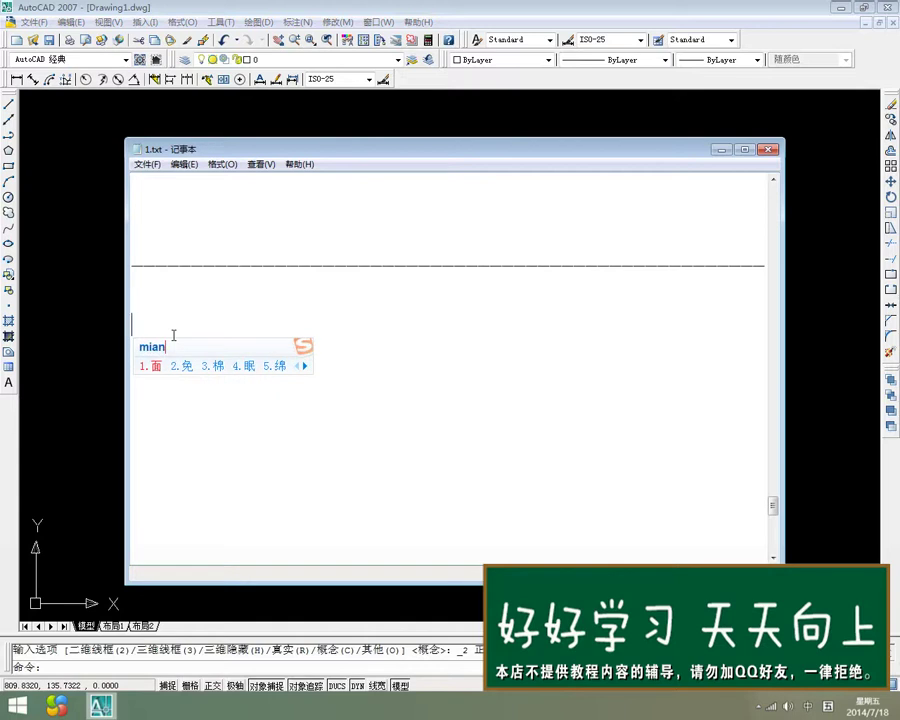
text('yu)
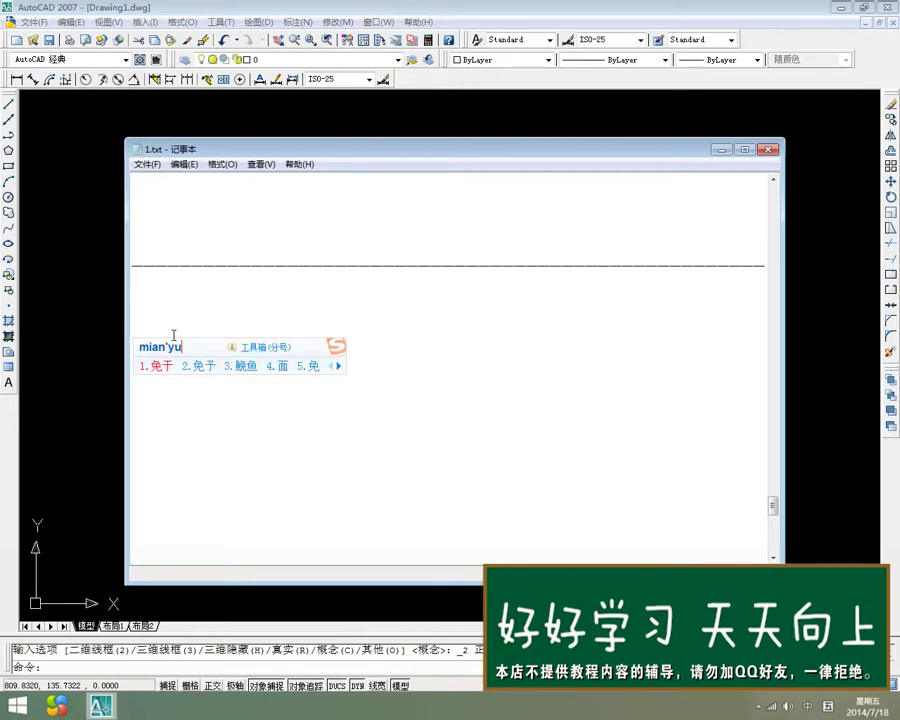
text(4)
key(equal)
key(equal)
text(3)
text(reg)
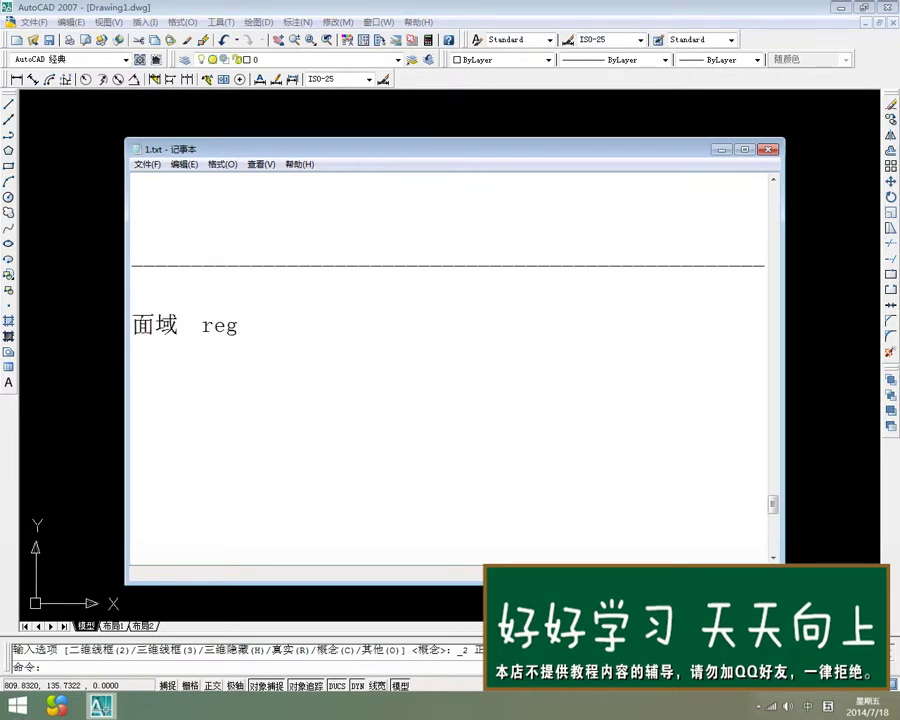
- Add the first note under the heading: "1.将封闭对象转化为一个面"
text(jiang)
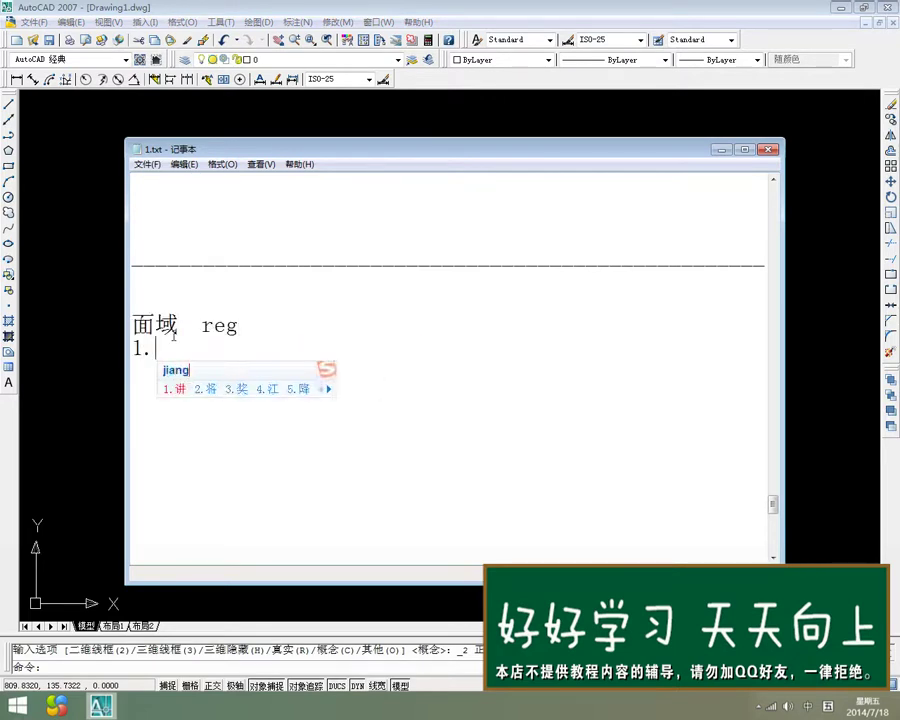
key(space)
text(fengbi)
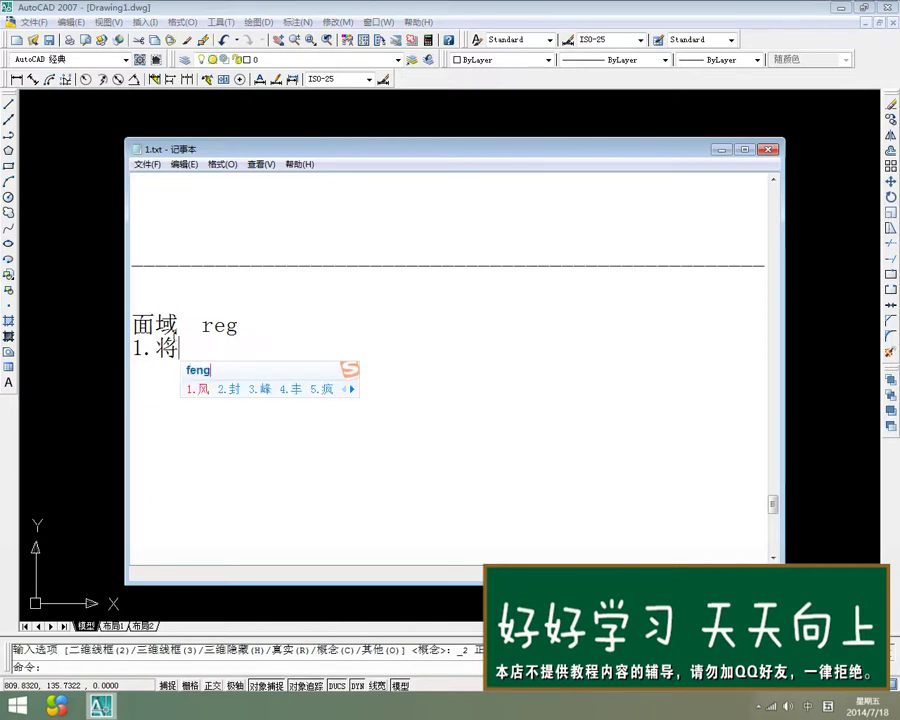
key(space)
text(duixiang)
key(space)
text(zhuanhua)
key(space)
text(wei)
key(space)
text(yige)
key(space)
text(mian)
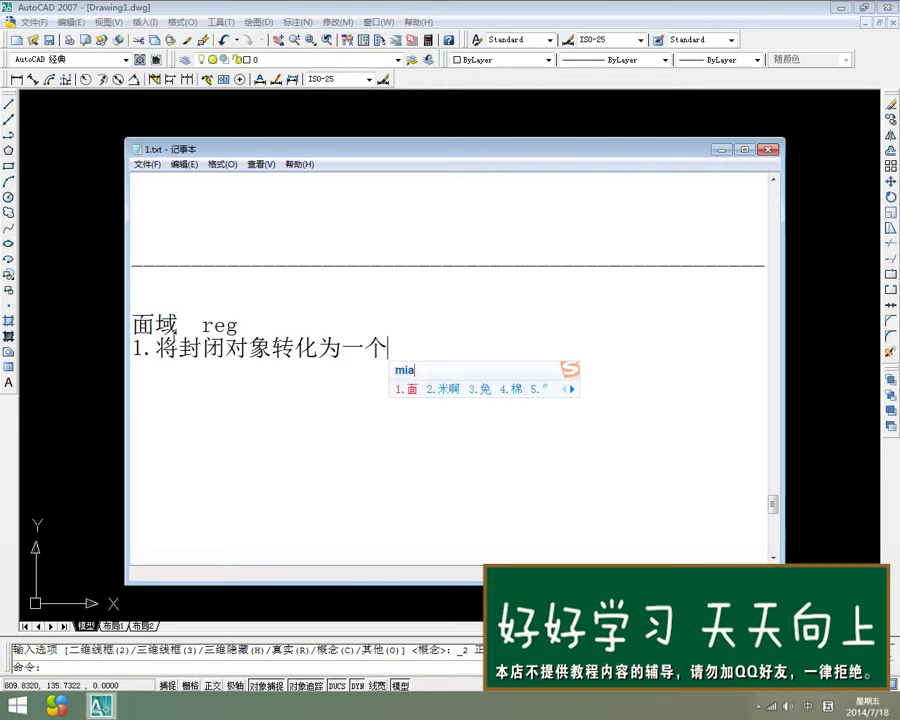
key(space)
key(Return)
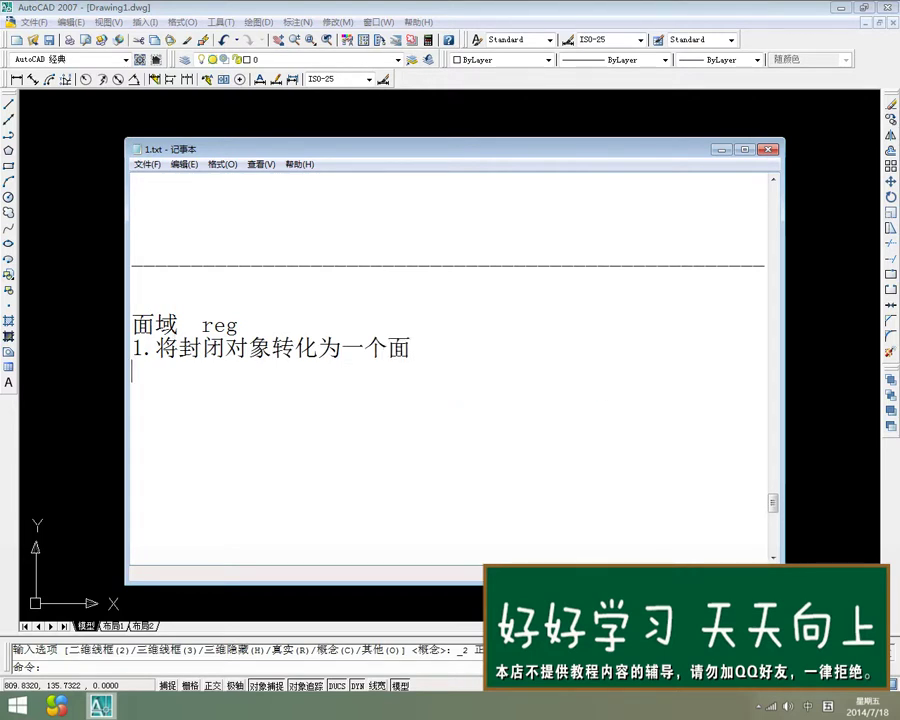
- Add the second note heading "2.观察方法" below the first region note
text(2.cha)
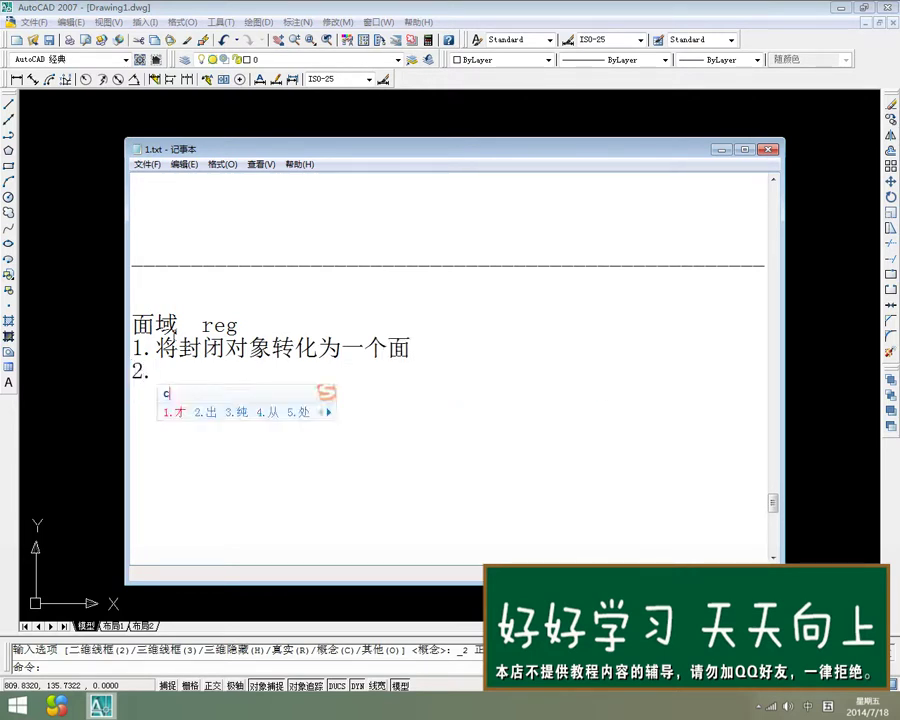
key(BackSpace)
key(BackSpace)
key(BackSpace)
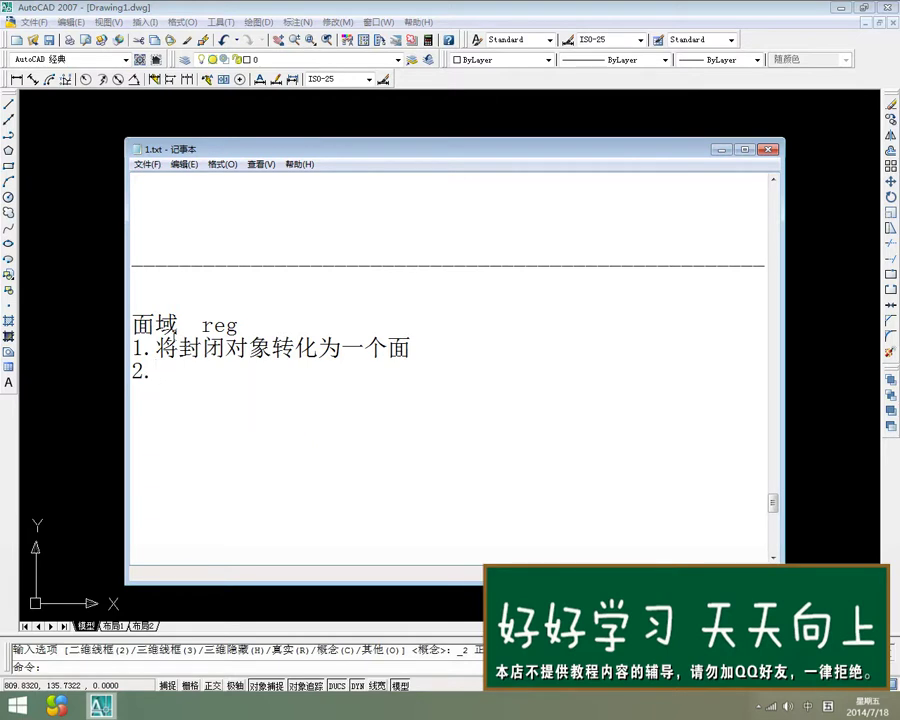
text(guancha)
key(space)
text(fangfa)
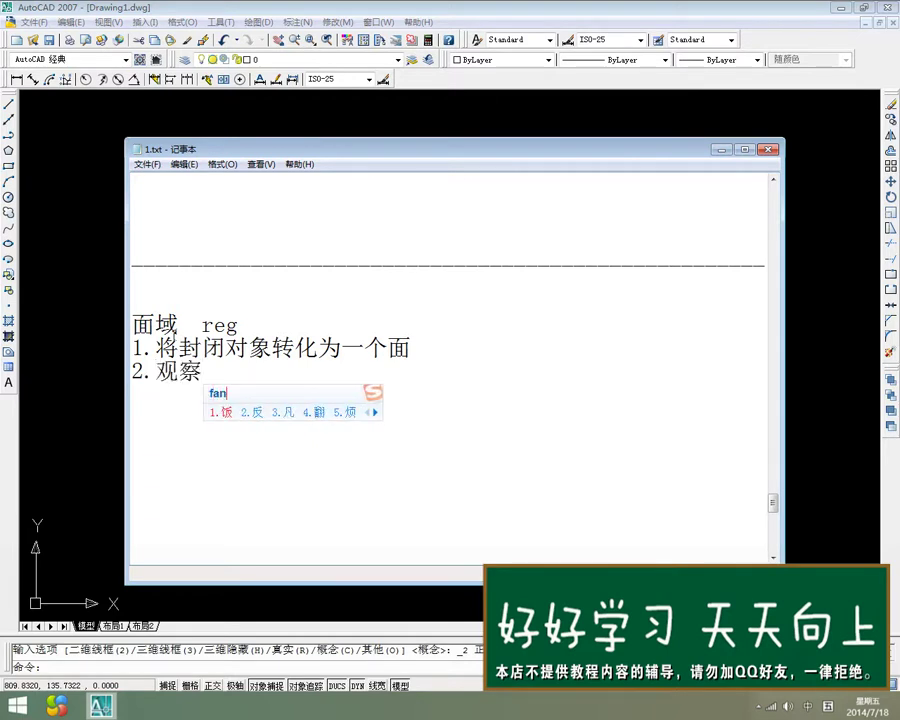
key(space)
- Start an indented line under the second note with the text "视图菜单栏"
text(shitu)
key(space)
key(BackSpace)
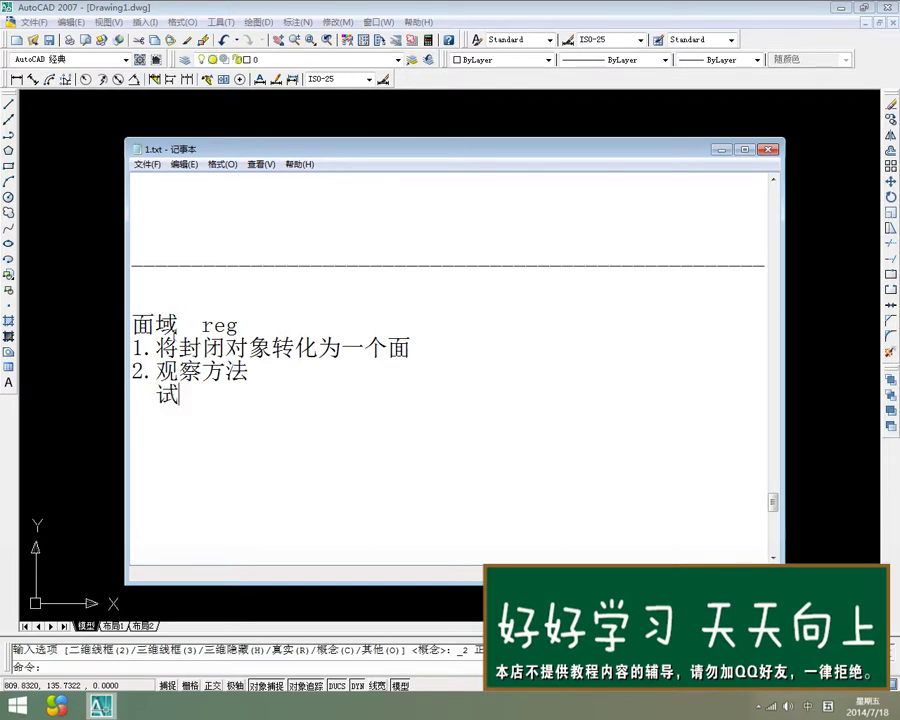
key(BackSpace)
text(shitu)
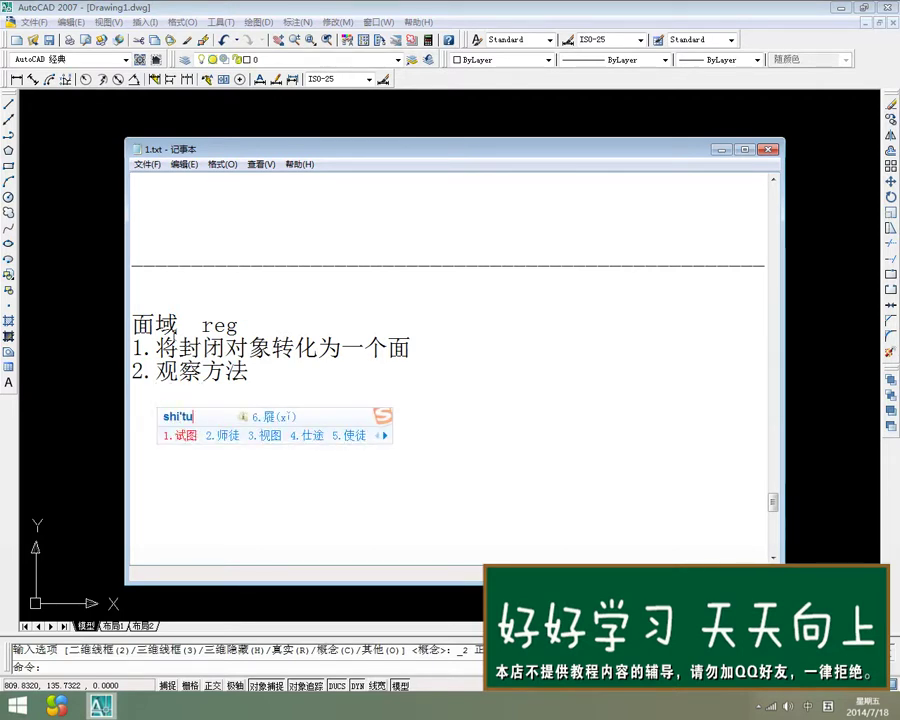
text(3caidanlan)
key(space)
key(space)
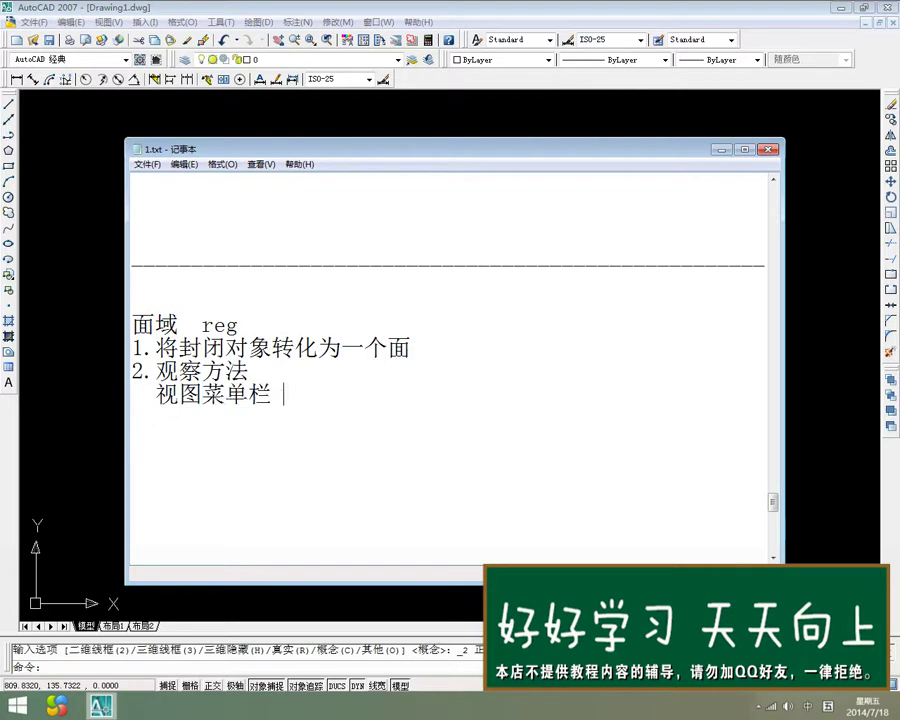
- Complete the viewing path after "视图菜单栏" with "/ 视觉样式 / 概念"
text(/ shijuey)
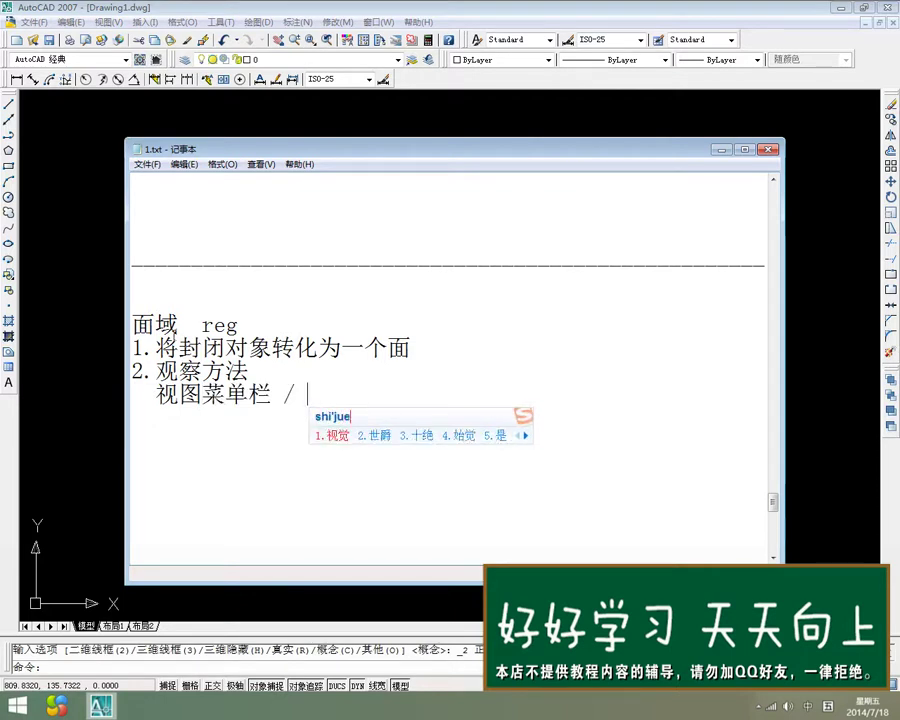
key(BackSpace)
key(space)
text(yangshi)
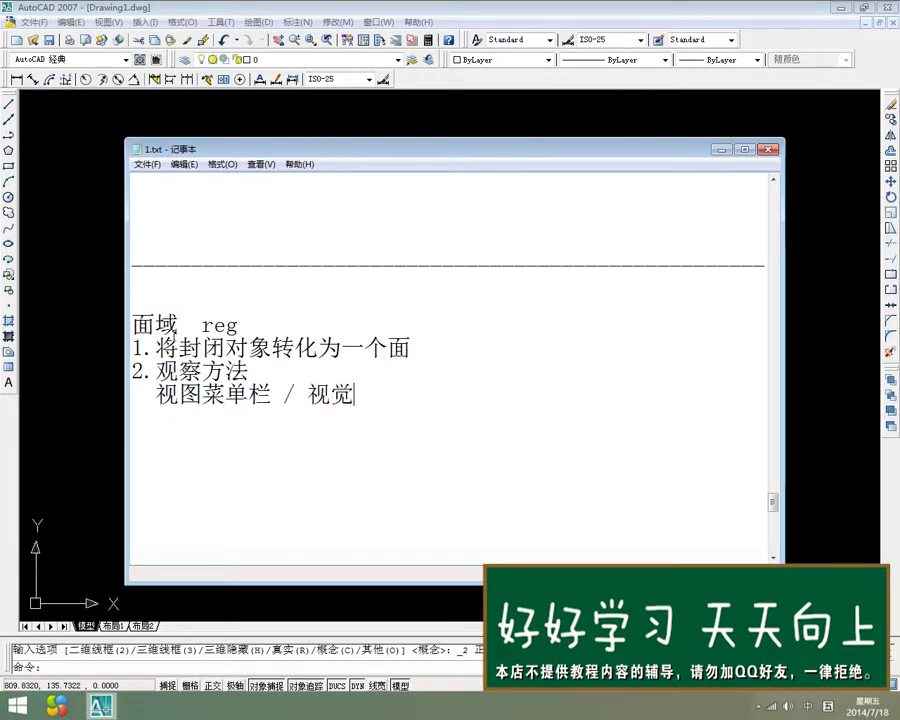
key(space)
text(/)
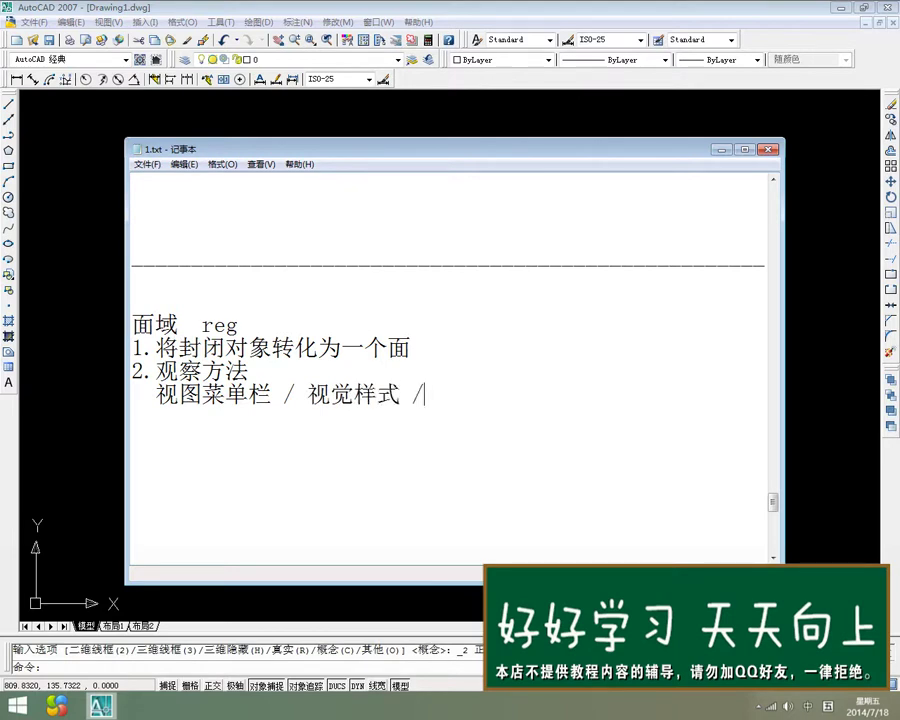
text(gainian)
key(space)
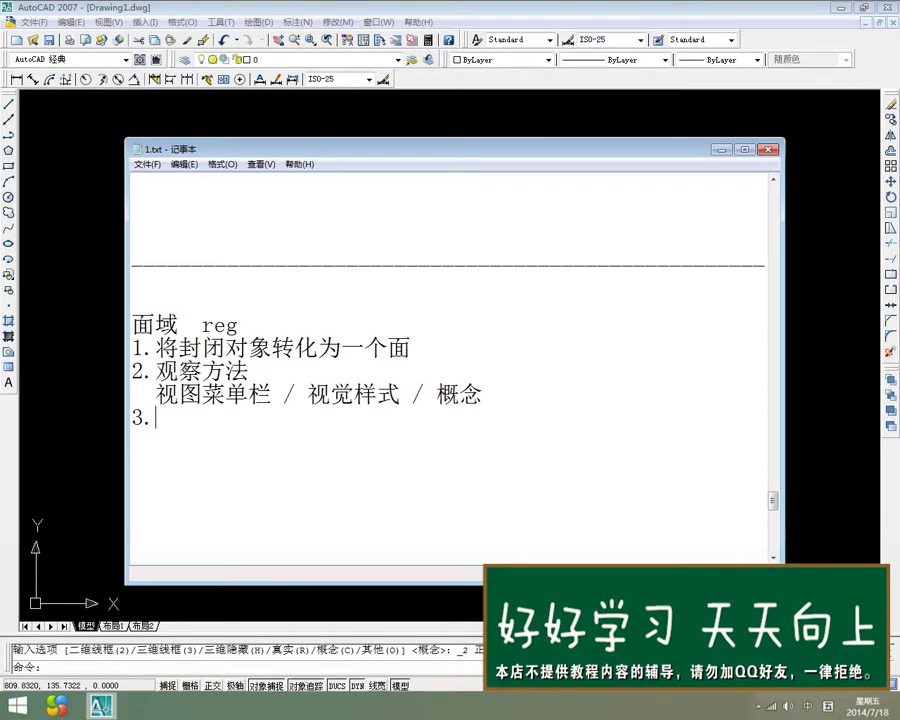
- Write the third note heading "3.运算" and start an indented line beneath it with "修改菜单栏 /"
text(yunsuan)
key(space)
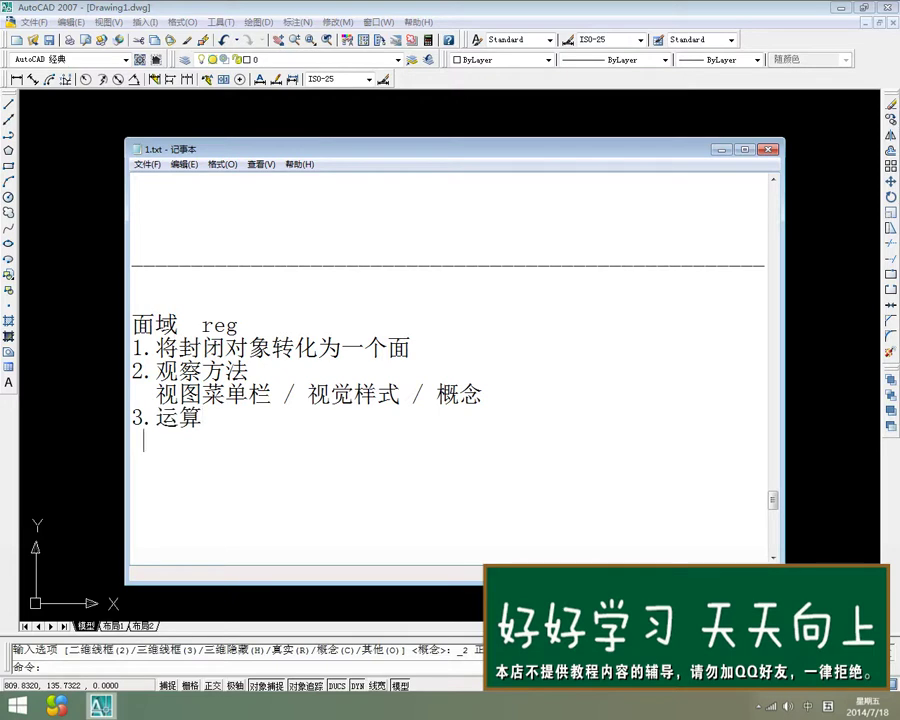
text(xiugai)
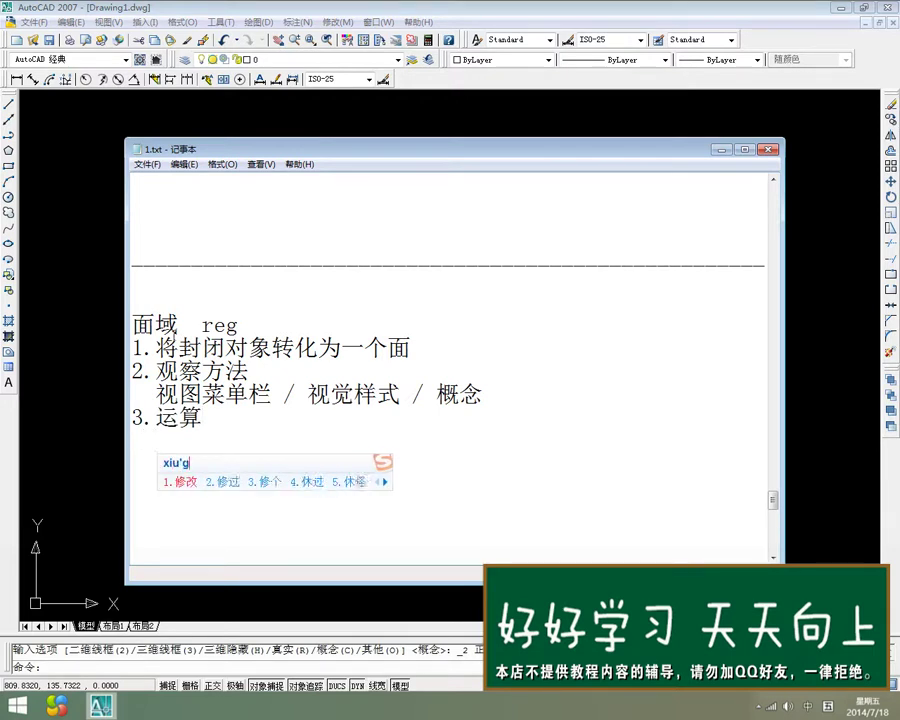
key(space)
text(cadi)
key(BackSpace)
key(BackSpace)
text(idana)
key(BackSpace)
text(la)
key(space)
key(space)
text(/ )
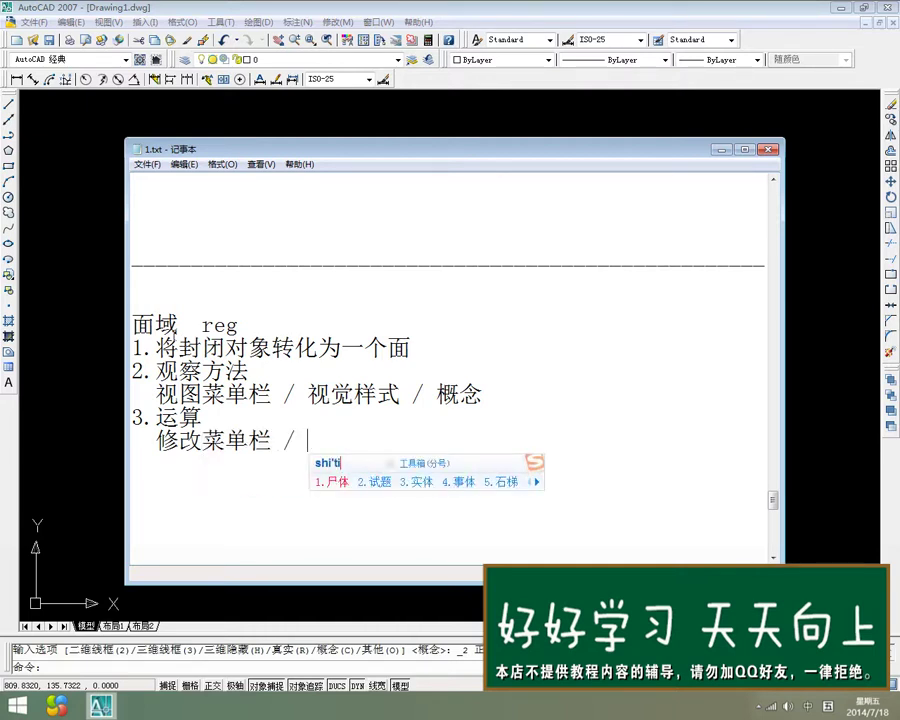
- Complete the path after "修改菜单栏 /" with "实体编辑 / ..." and end the line
text(shiti3bianji)
key(space)
key(space)
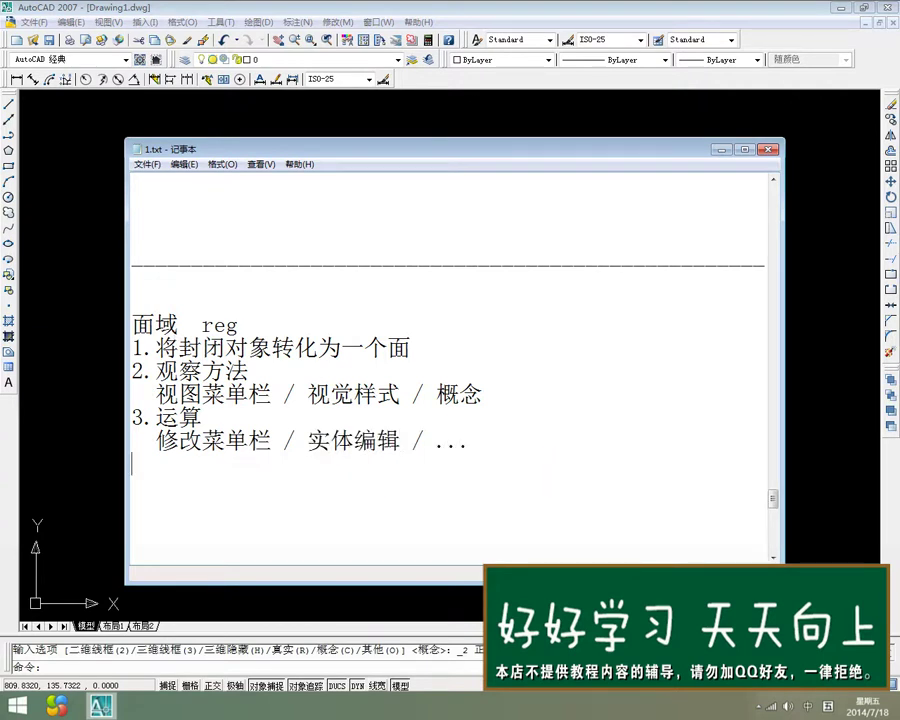
text(/ ...)
key(Return)
- Enter the operation name "交集" on an indented line below the "实体编辑" path
text(jiaoji)
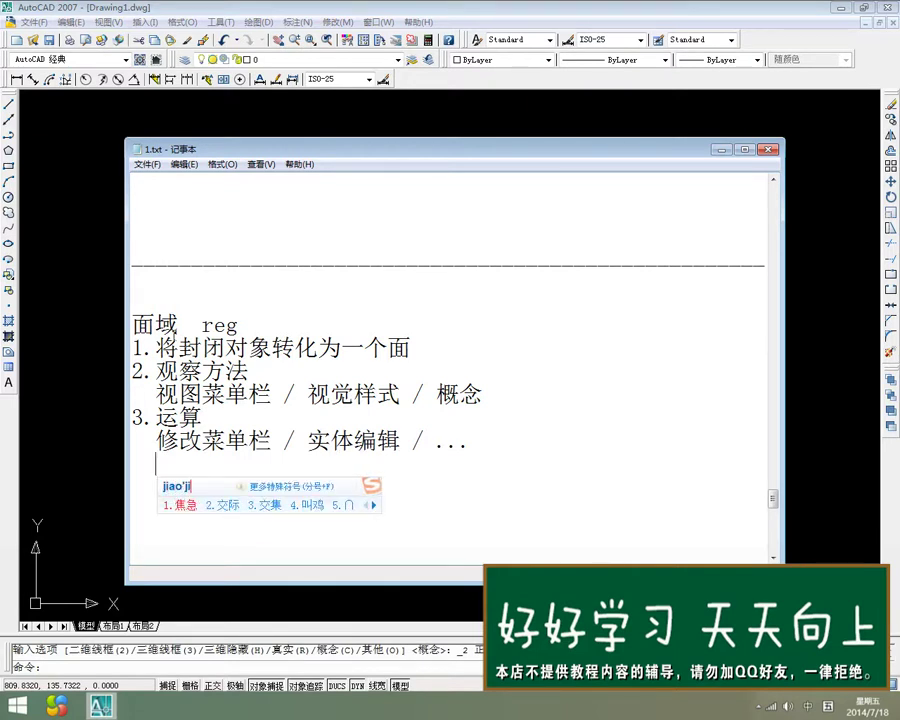